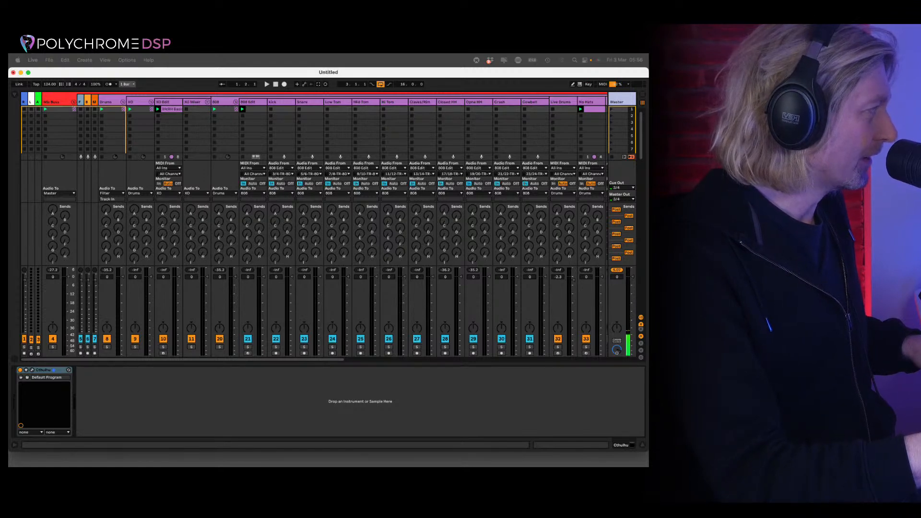
Show the Arrangement View and fold the 808 group, keeping the Music group's tracks unfolded.
key("Tab")
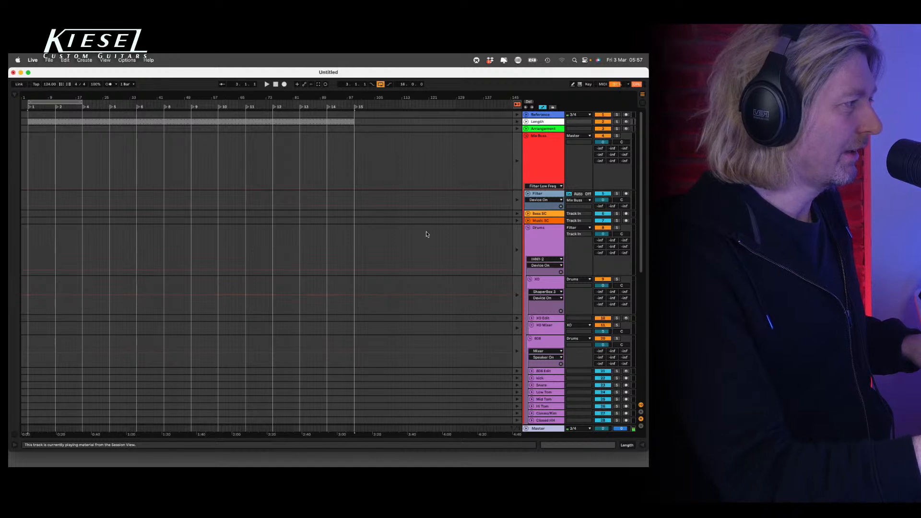
scroll(410, 195, "down", 5)
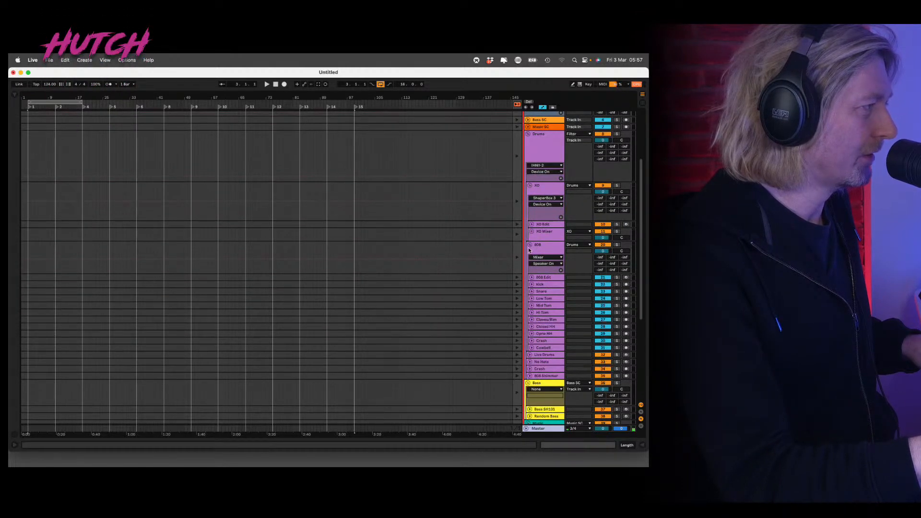
left_click(530, 246)
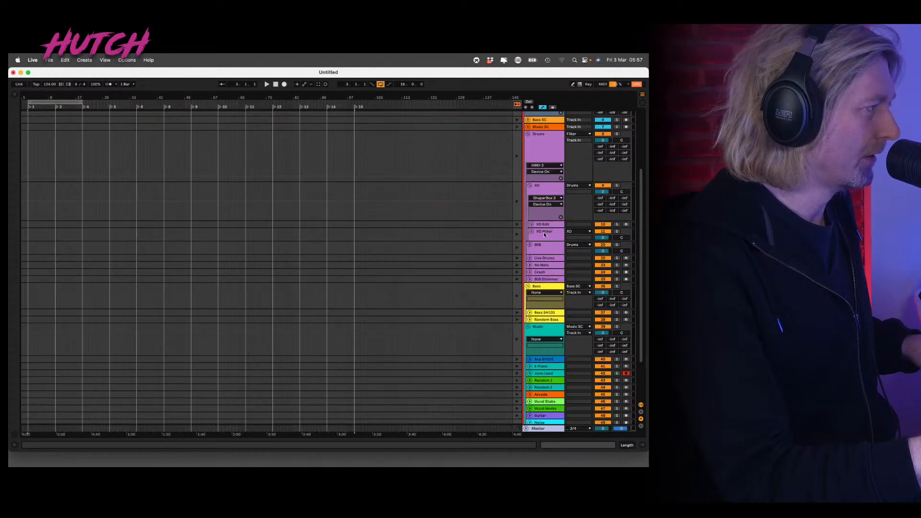
left_click(528, 327)
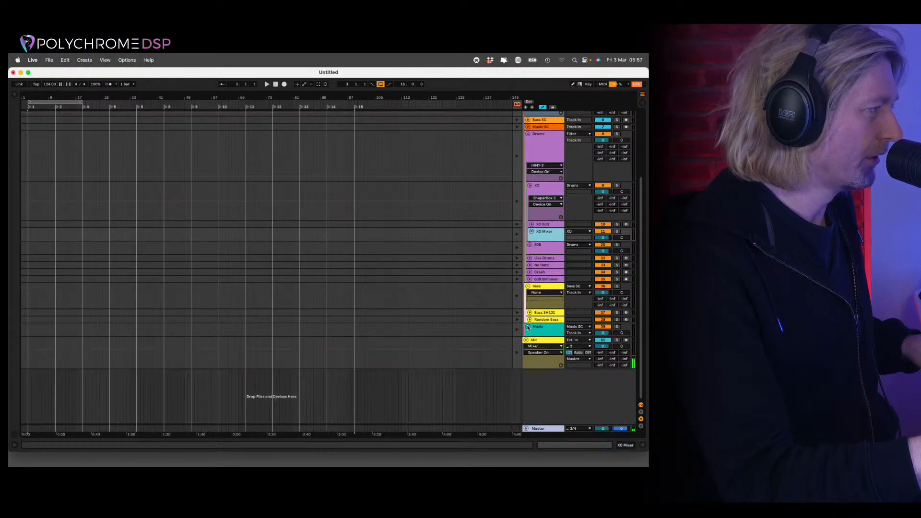
left_click(528, 328)
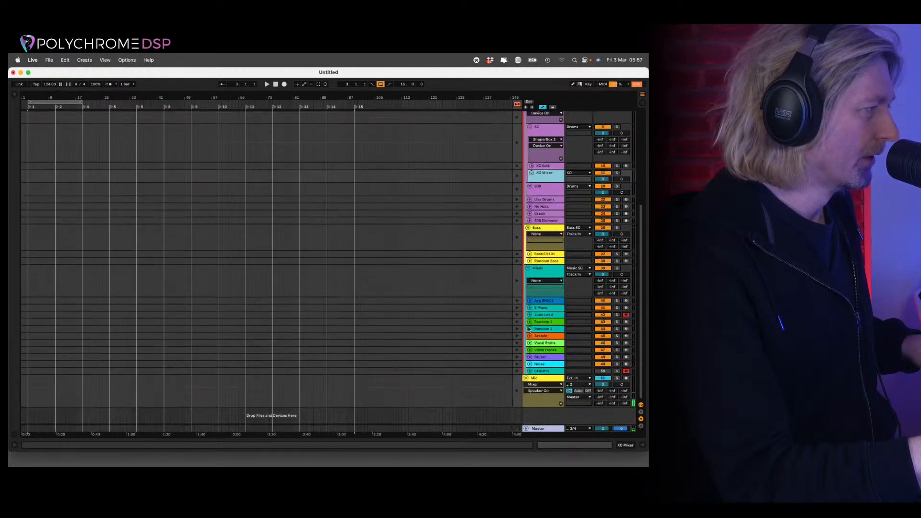
Shorten the arrangement loop to 8 bars starting at bar 3, and fold the external-input track below the Music group.
left_click(549, 301)
left_click_drag(32, 96, 33, 92)
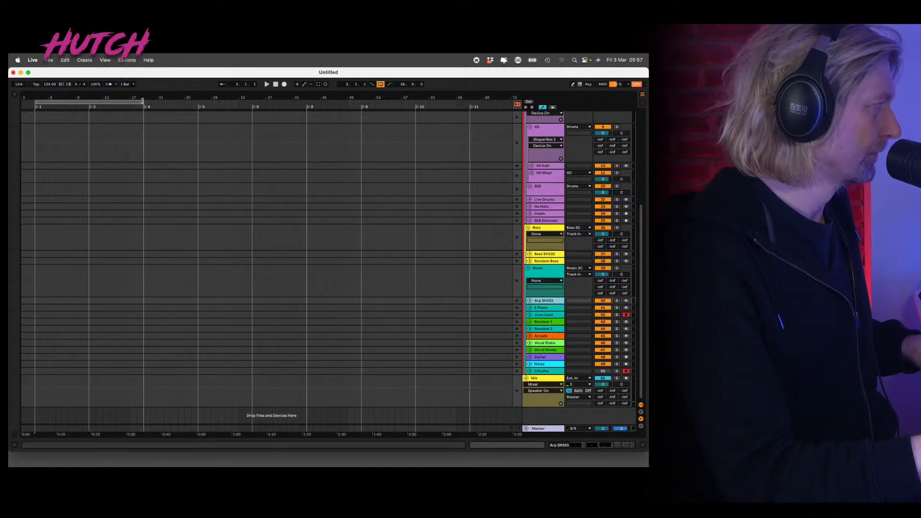
left_click_drag(109, 107, 59, 96)
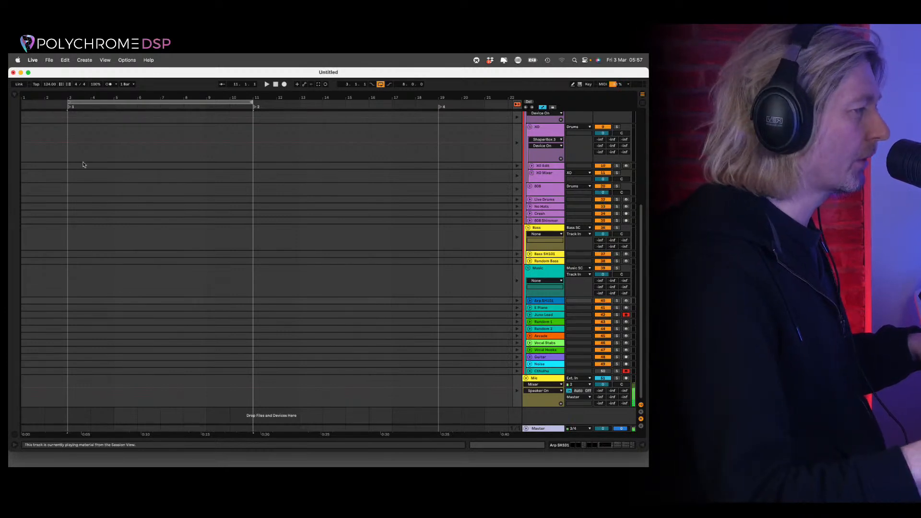
left_click(526, 378)
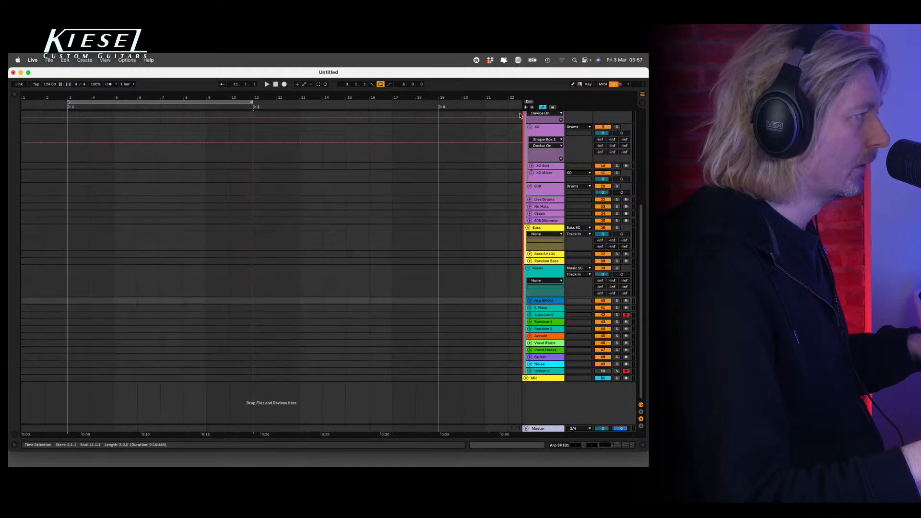
Delete the Session View clips in the first scene from XO Edit through Juno Lead, and return to the Arrangement View.
left_click(548, 167)
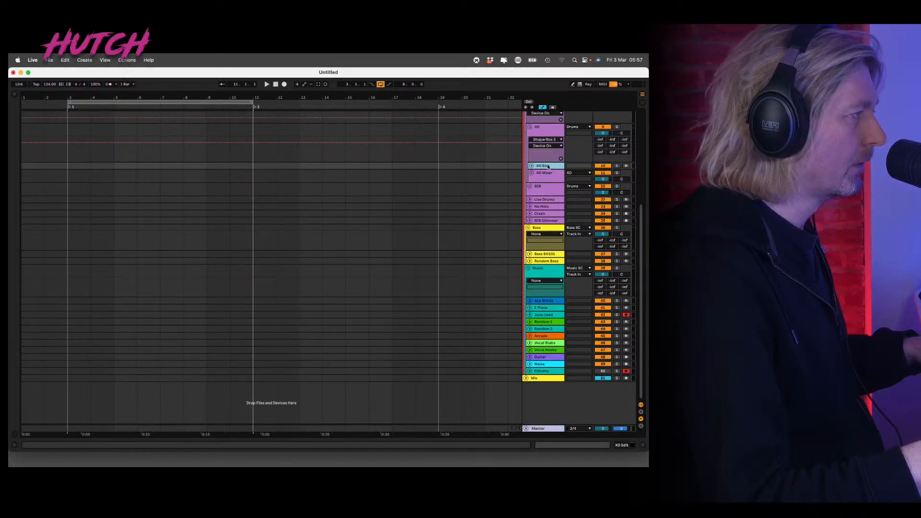
key("Tab")
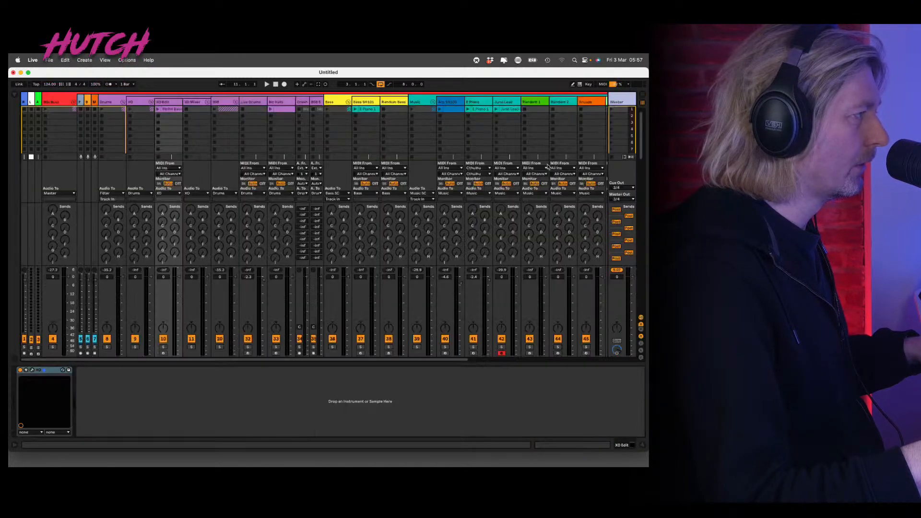
left_click(514, 111)
left_click(171, 112, "shift")
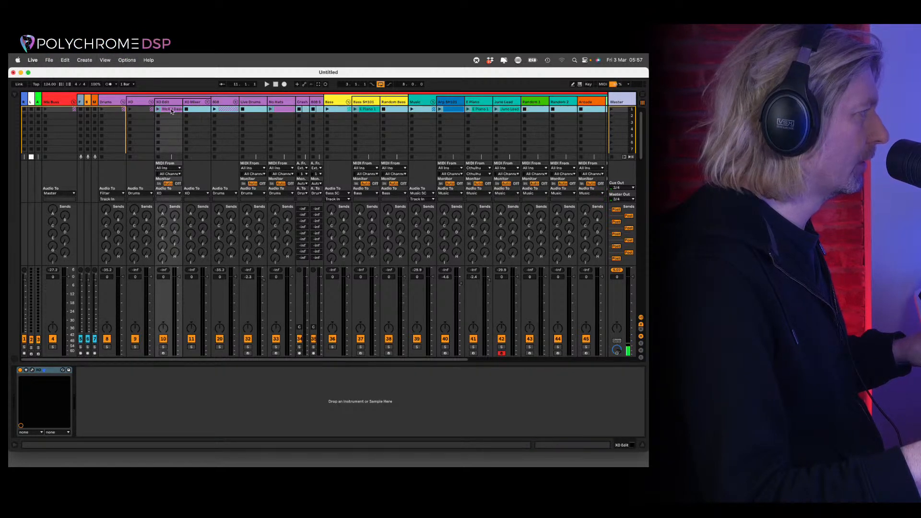
key("Delete")
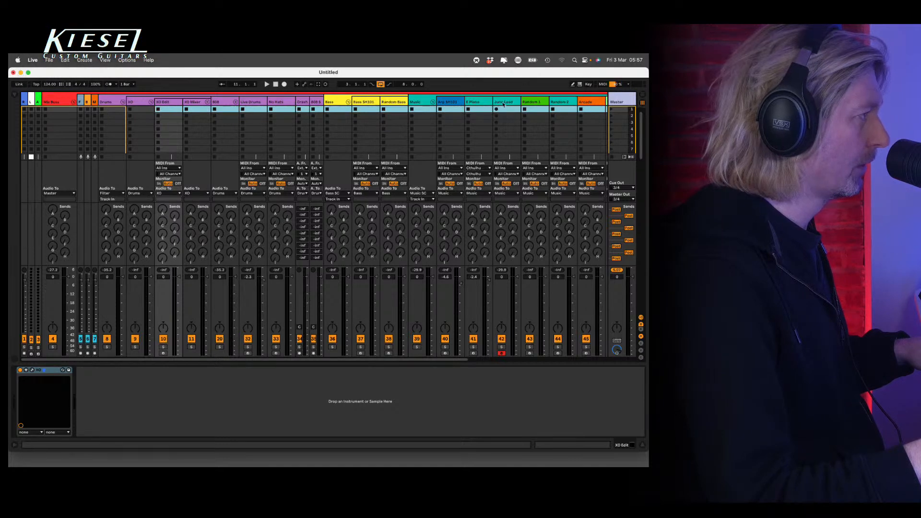
key("Tab")
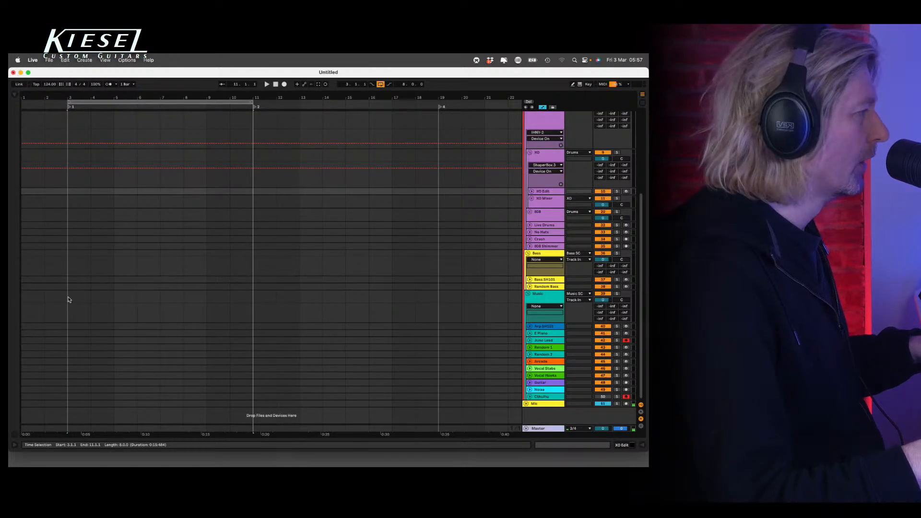
Show the browser beside the arrangement, slightly narrowed, and select the Noise track.
left_click(91, 326)
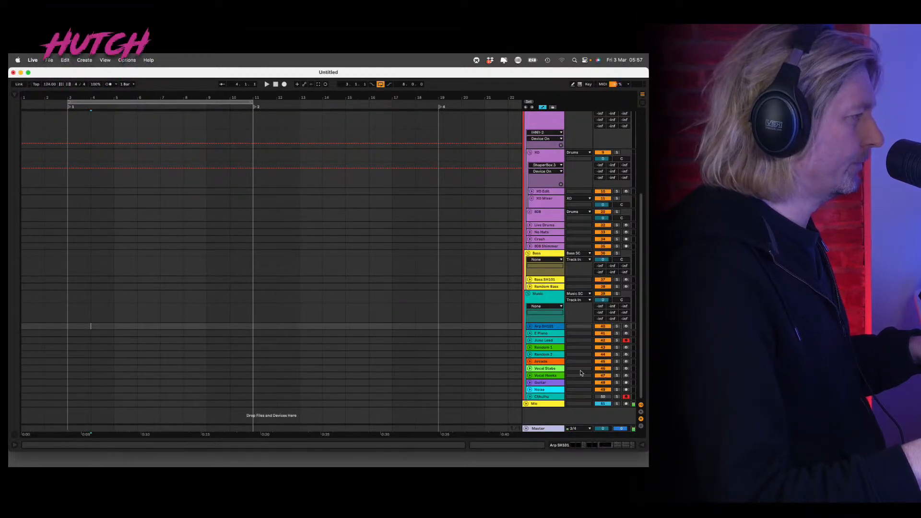
left_click(550, 362)
key("super+alt+b")
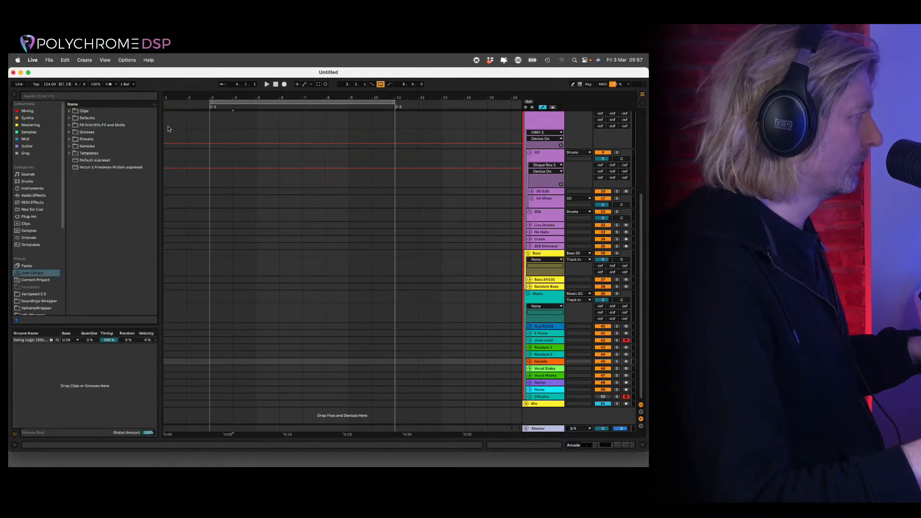
left_click_drag(160, 223, 156, 222)
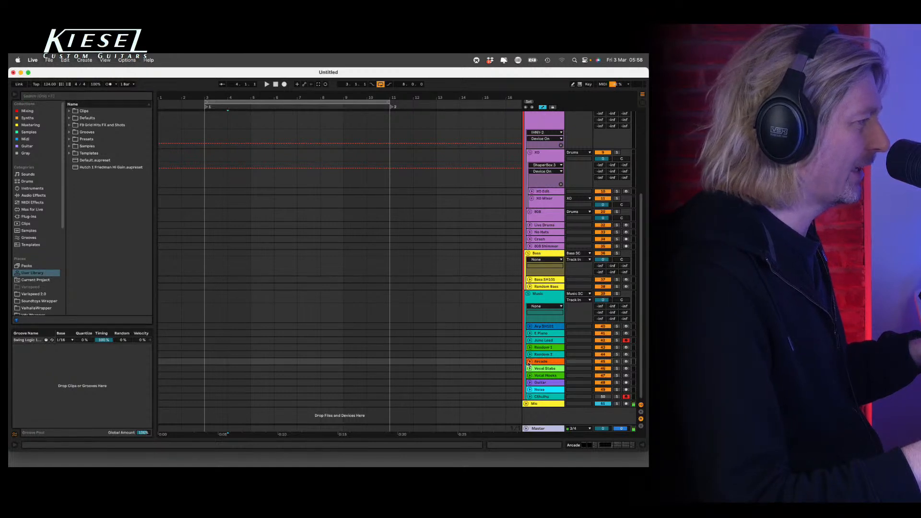
left_click(544, 391)
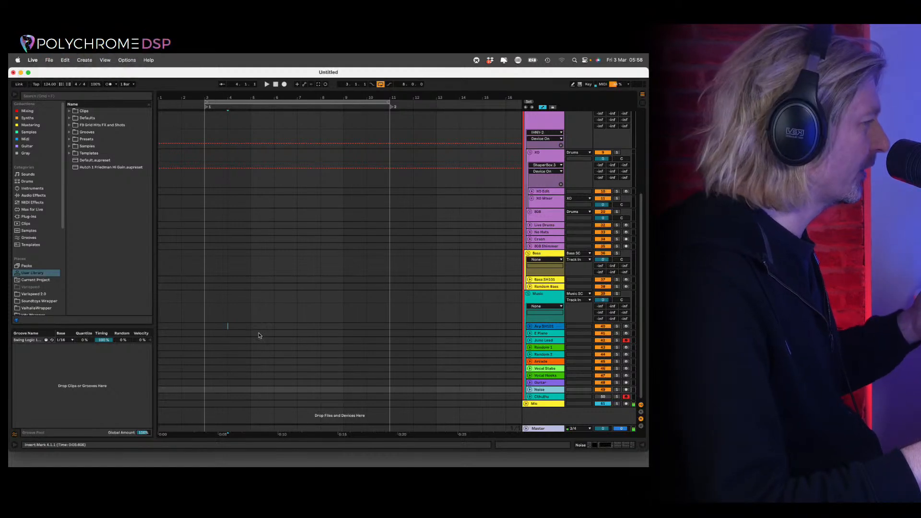
Open the packs folder in the browser and find the Chillwave packs.
scroll(46, 258, "down", 3)
scroll(46, 258, "down", 3)
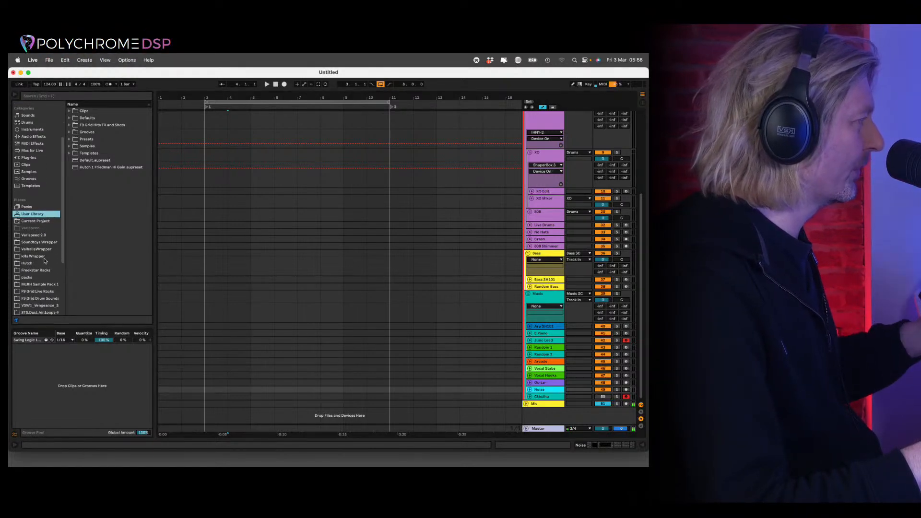
left_click(26, 277)
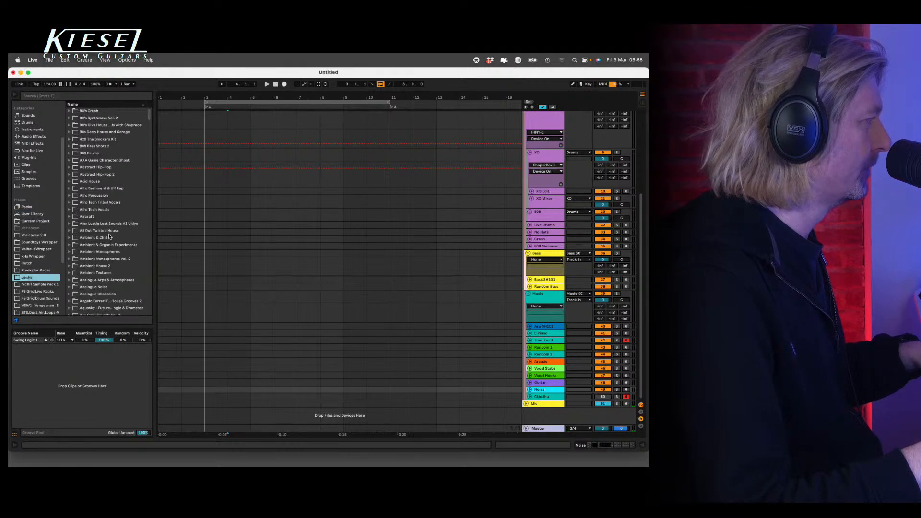
scroll(102, 224, "down", 3)
scroll(103, 225, "down", 1)
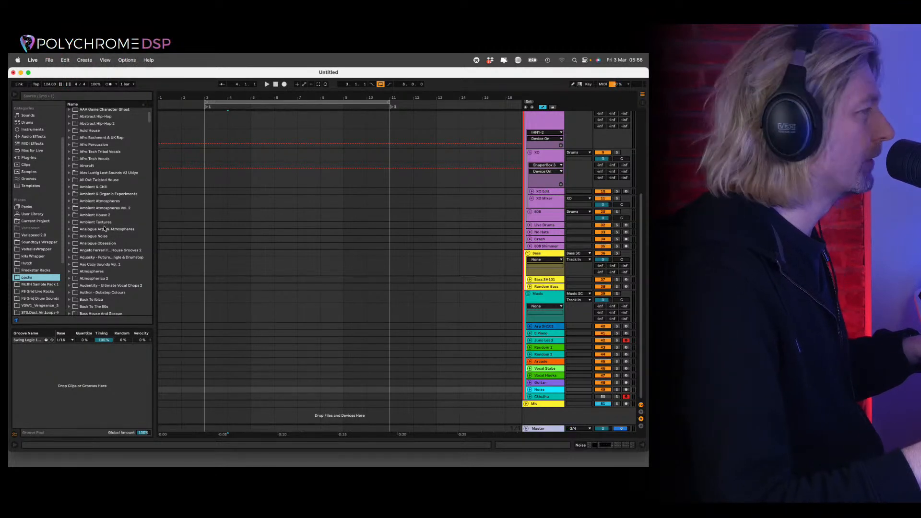
scroll(99, 235, "down", 5)
scroll(97, 238, "down", 10)
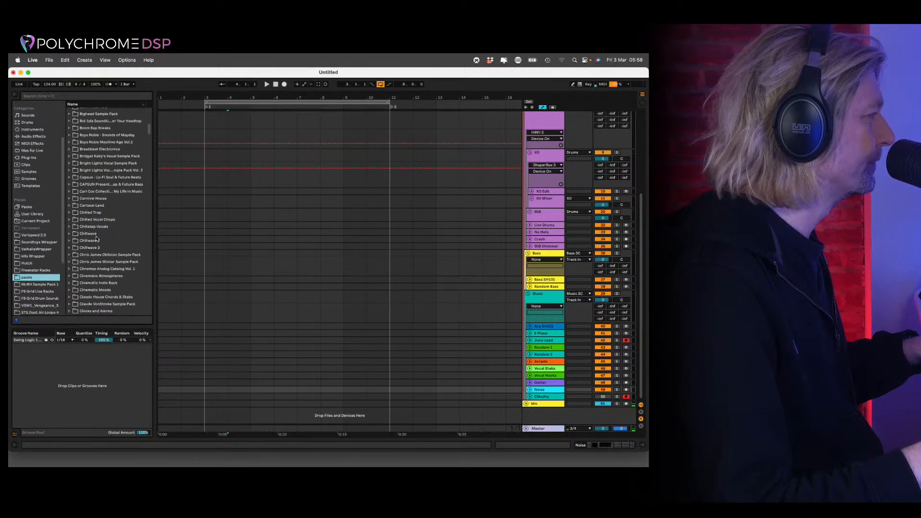
Expand the Chillwave 3 pack down to the 100 folder inside melodic_textures_and_pads.
left_click(96, 248)
key("Right")
left_click(134, 252)
key("Right")
scroll(125, 235, "down", 4)
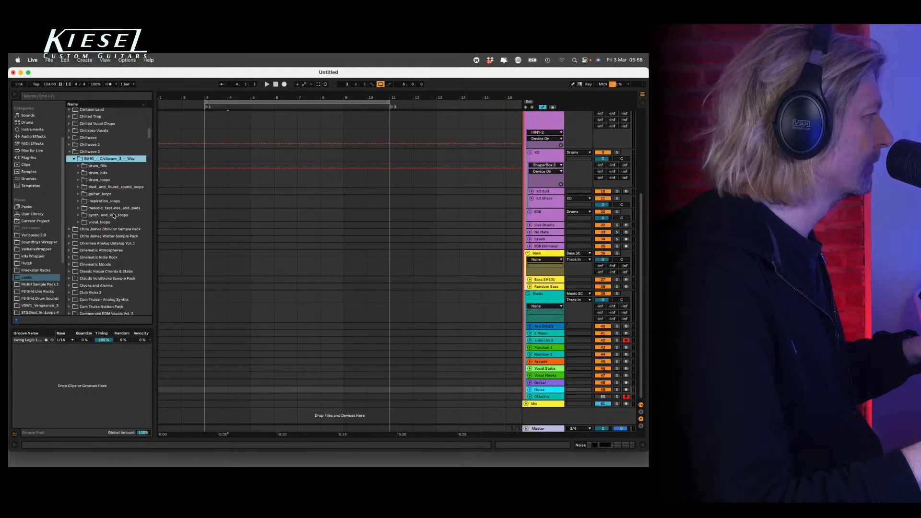
left_click(111, 187)
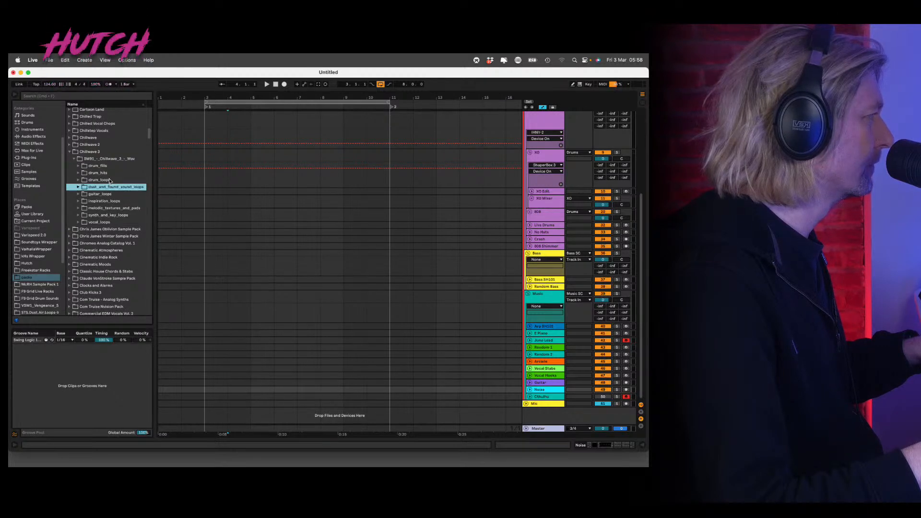
left_click(113, 208)
key("Right")
left_click(111, 222)
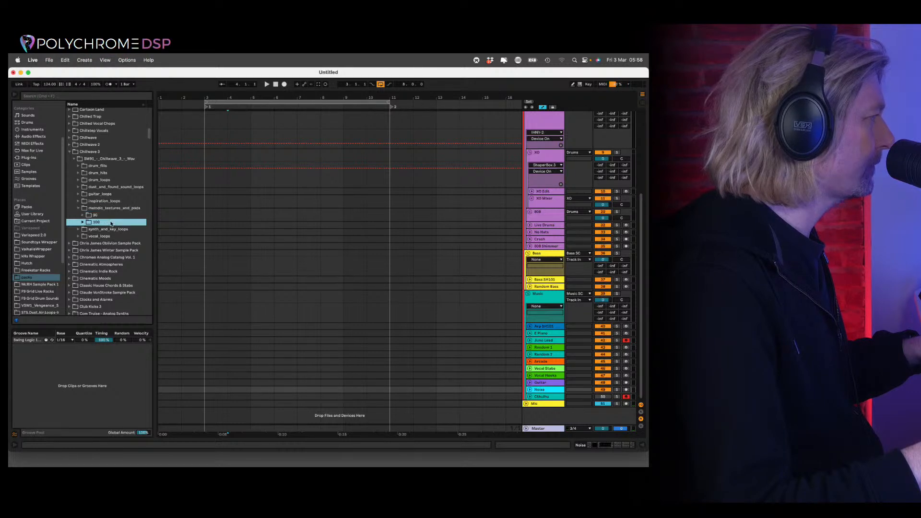
key("Right")
Preview the cw3_txt100_dinner_A# sample, place it on the Noise track at bar 3 and extend the clip to bar 11.
left_click(133, 272)
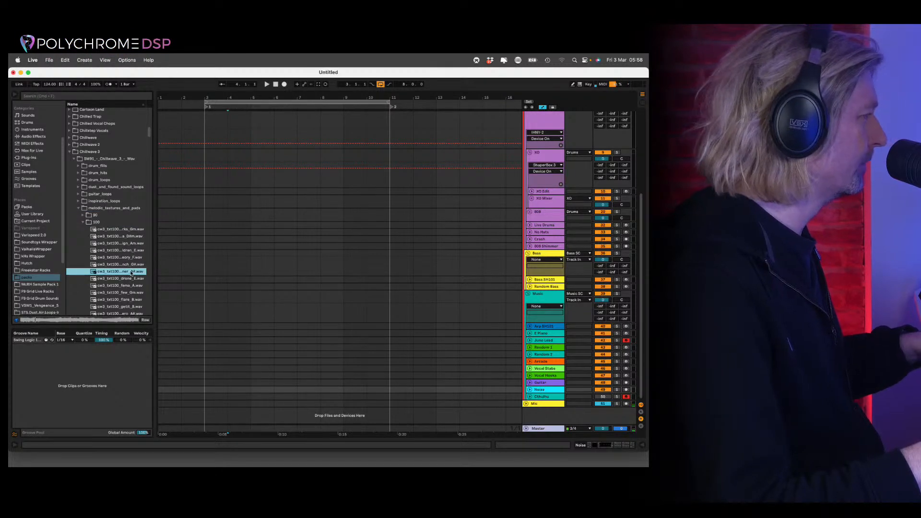
left_click_drag(133, 272, 214, 393)
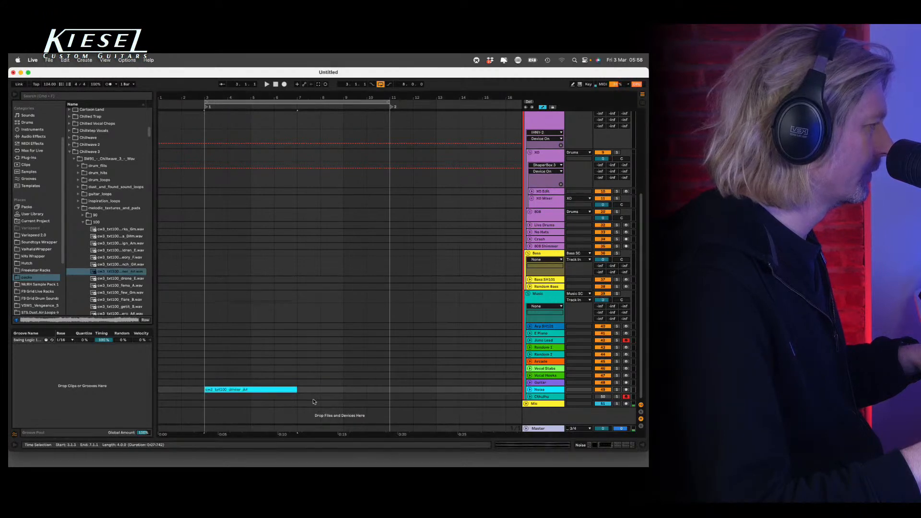
left_click_drag(295, 389, 390, 389)
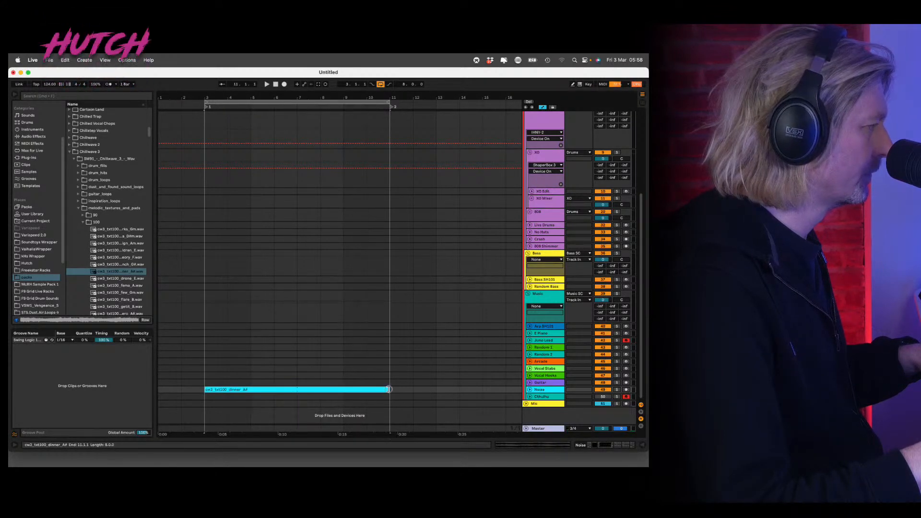
While playing the clip, lower the high cut in the Noise track's EQ Eight below 1 kHz and set band 1 as a low cut at 177 Hz.
double_click(372, 389)
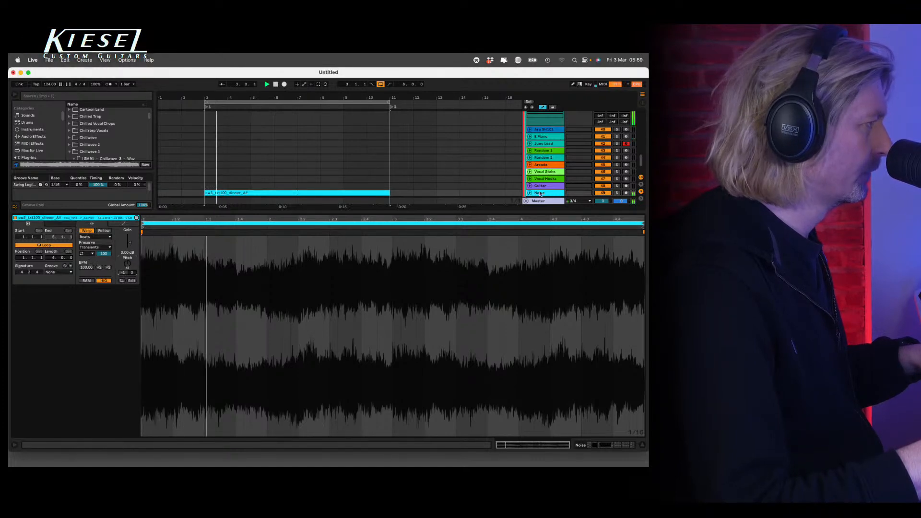
left_click(540, 193)
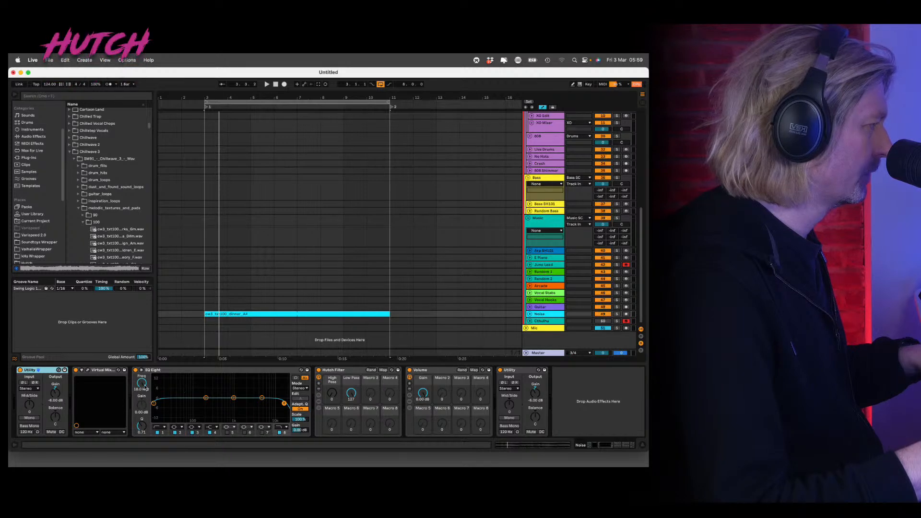
key("space")
left_click_drag(142, 380, 146, 391)
left_click(159, 427)
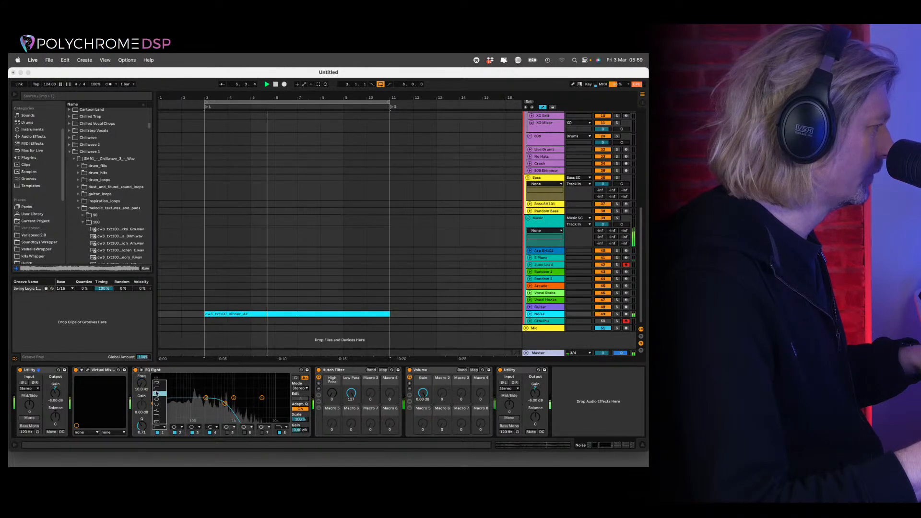
left_click(157, 391)
left_click_drag(141, 392, 142, 388)
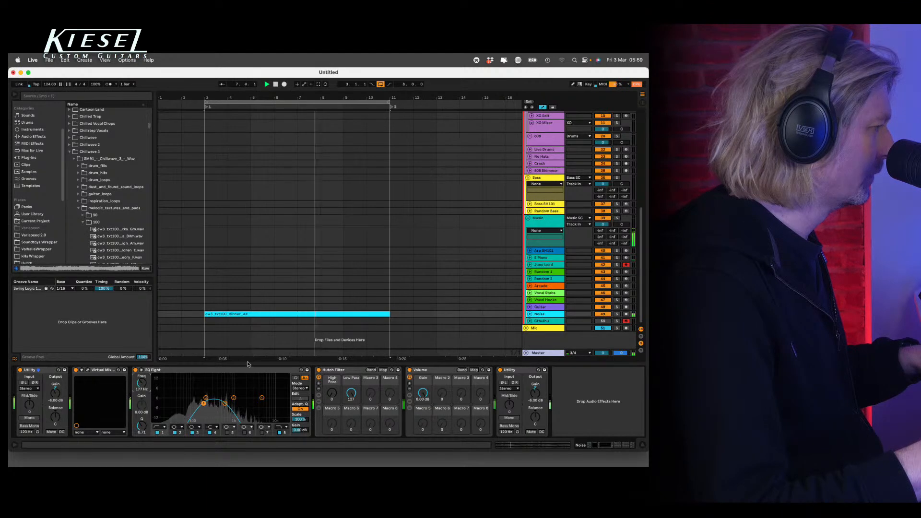
Set the Noise clip's Beats warp mode to preserve 1/16 divisions, and hide the clip detail view.
left_click(273, 319)
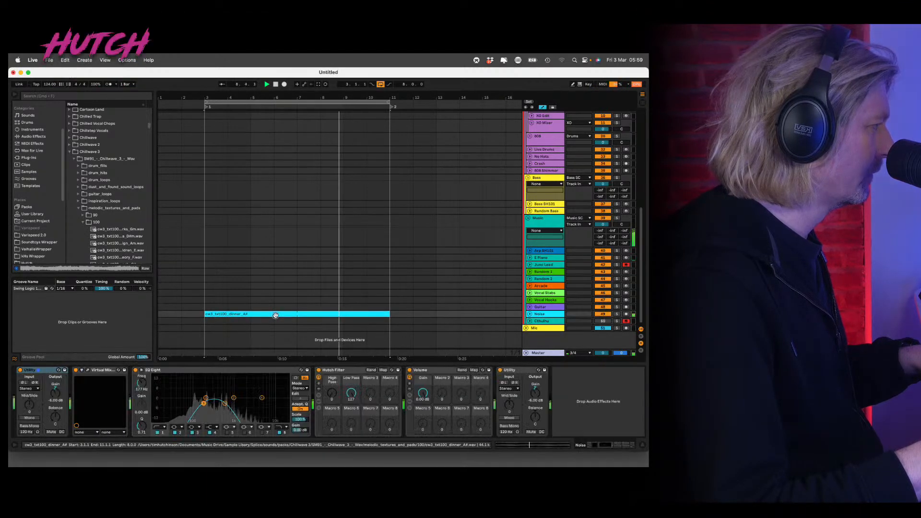
double_click(275, 315)
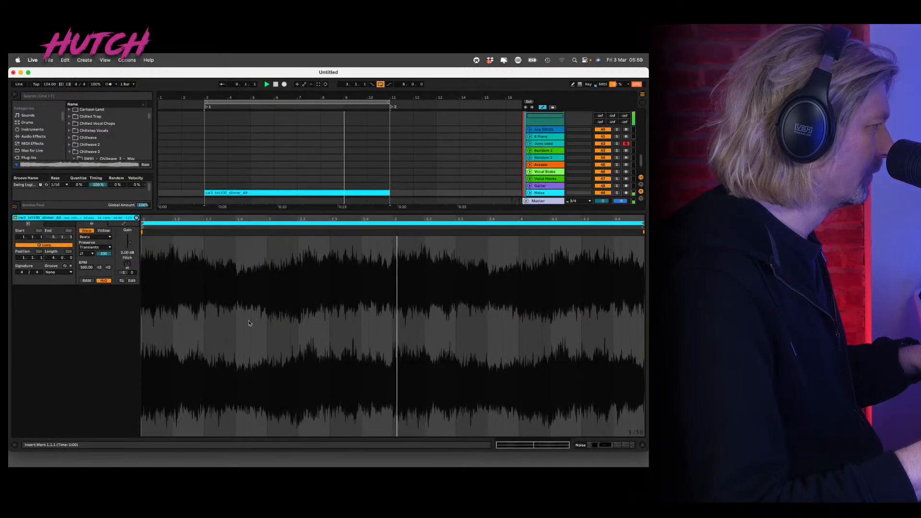
left_click(95, 247)
left_click(95, 276)
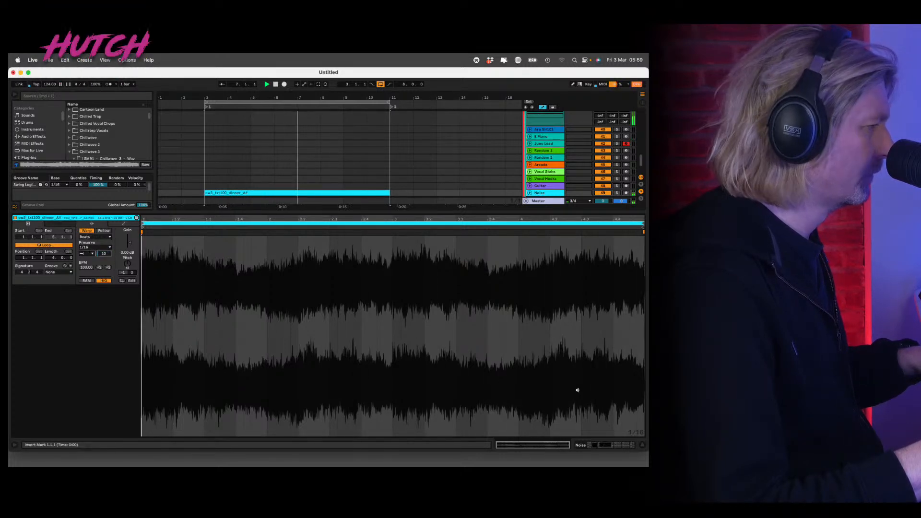
left_click(642, 446)
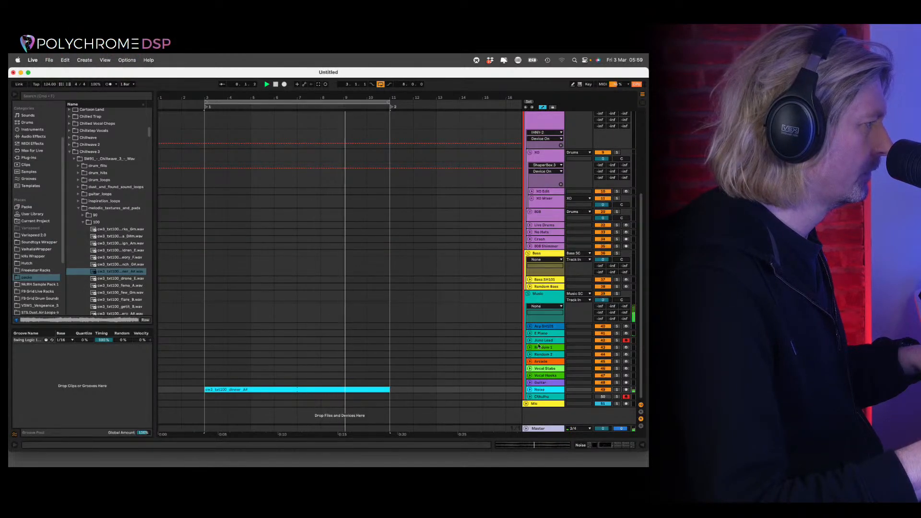
Insert an empty MIDI clip on the Arp SH101 track at bar 3, extend it to bar 11 and hide the clip detail view.
left_click(542, 326)
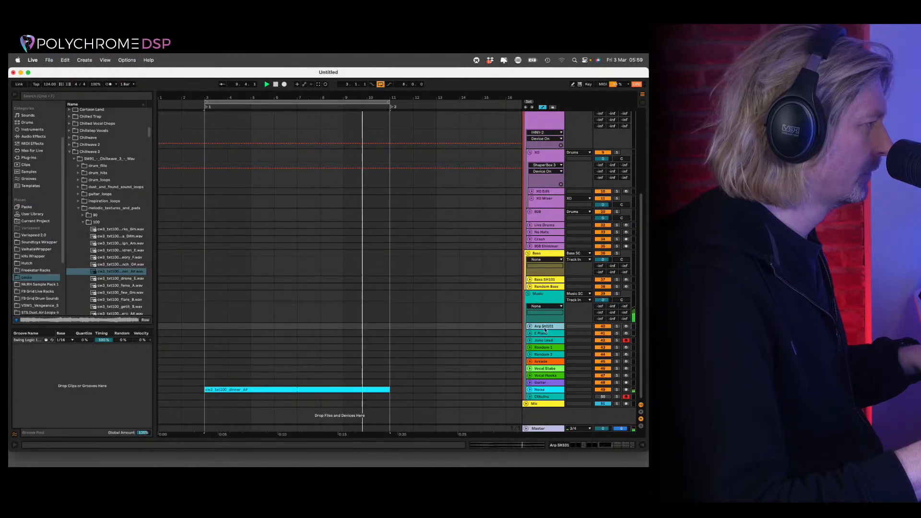
double_click(222, 331)
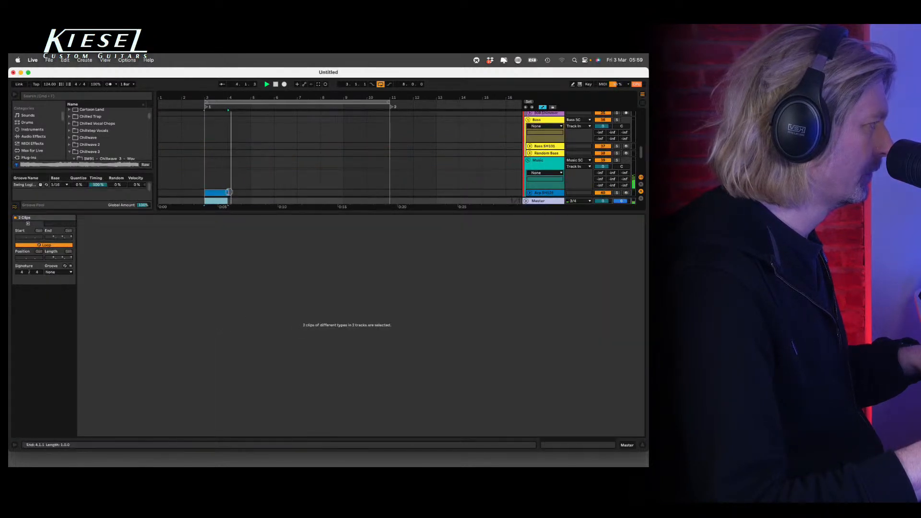
left_click_drag(225, 193, 413, 183)
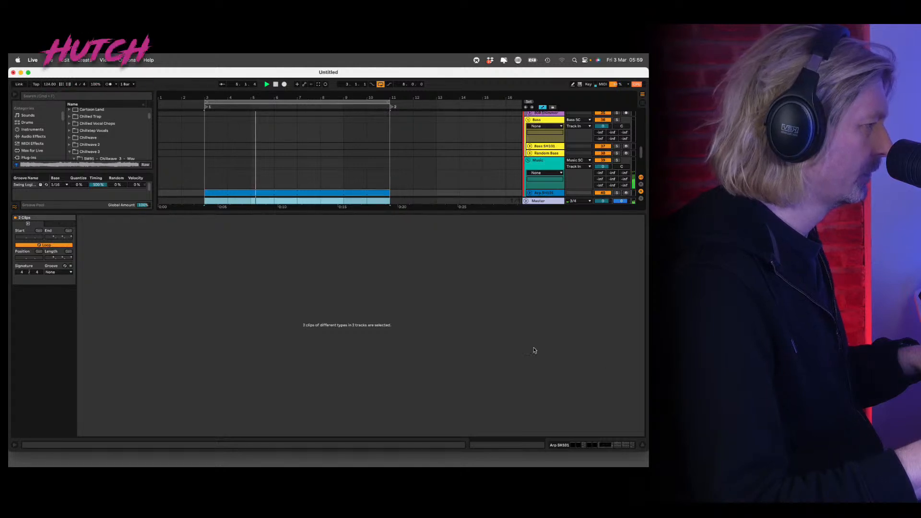
left_click(639, 445)
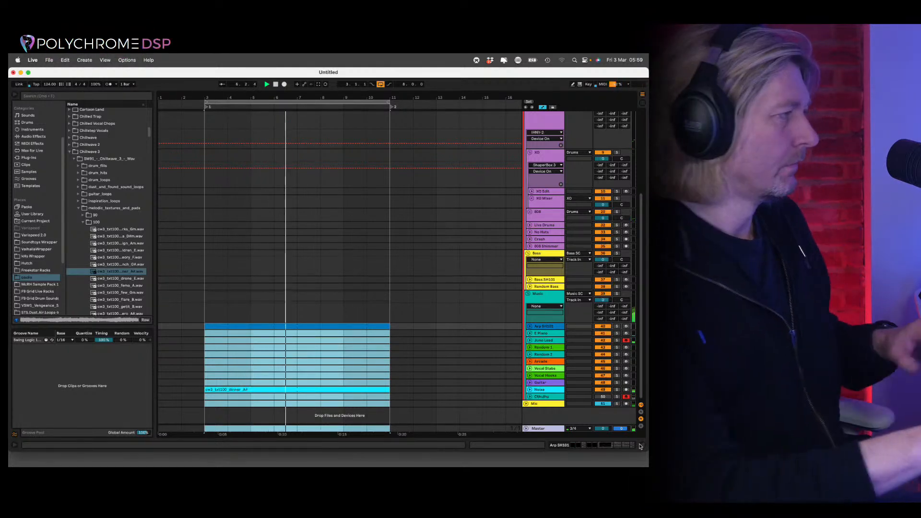
Arm the Bass SH101 track, insert an empty MIDI clip at bar 3 and extend it to bar 11.
left_click(638, 253)
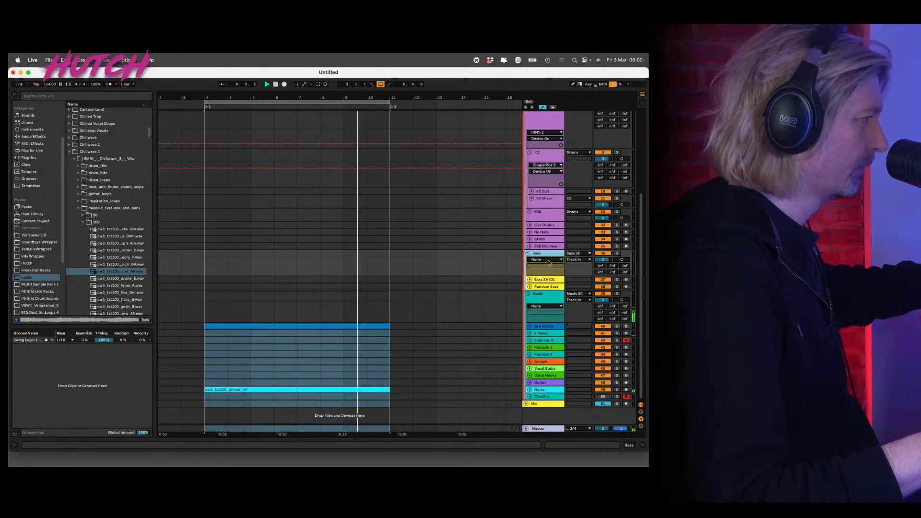
double_click(545, 280)
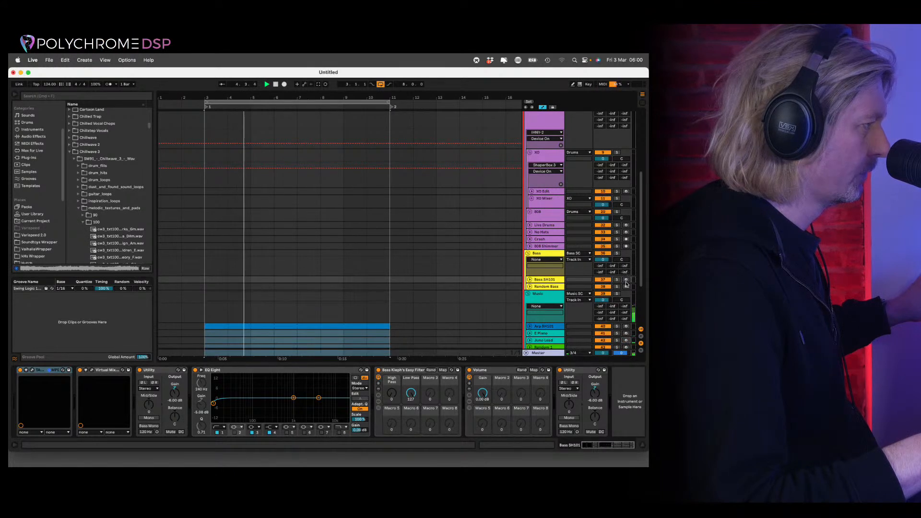
left_click(626, 280)
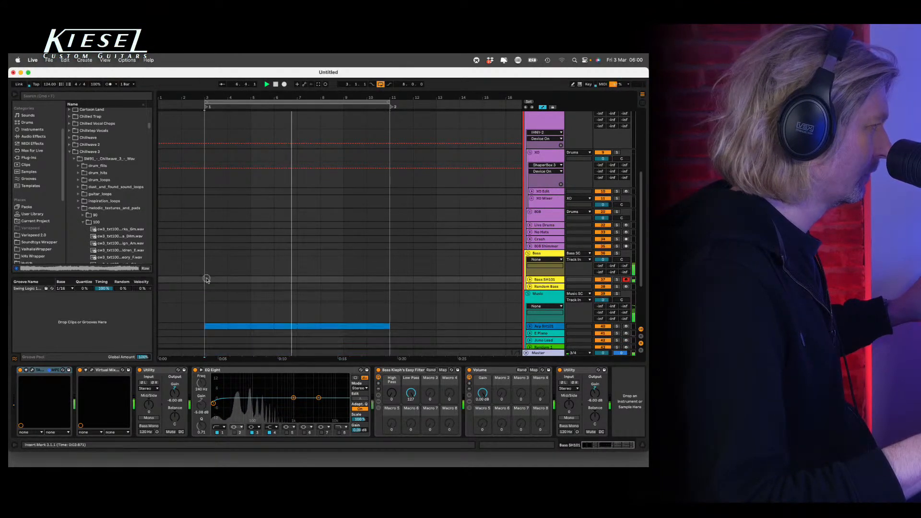
left_click(206, 281)
key("super+shift+m")
left_click_drag(228, 191, 389, 182)
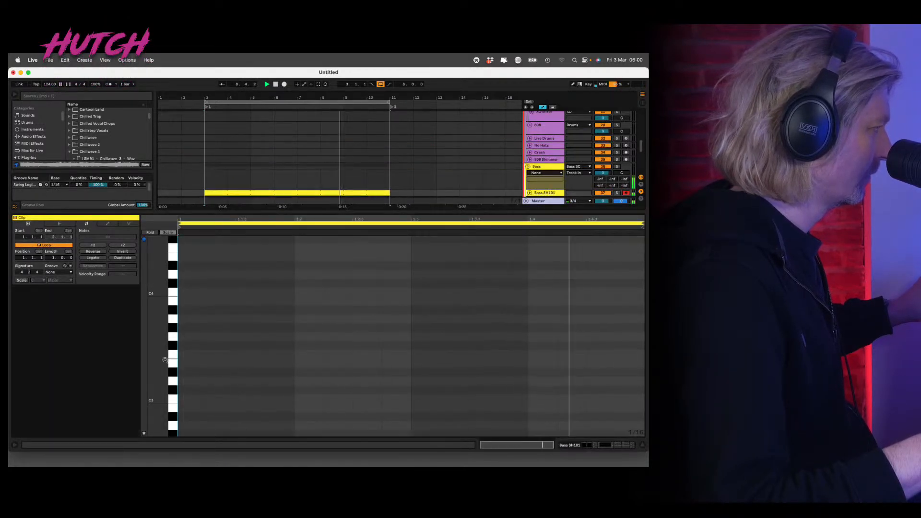
Enter four consecutive F2 sixteenth notes at the bass clip's start and copy the group to 1.2.3 and 1.4.
left_click_drag(172, 356, 208, 396)
double_click(191, 389)
key("super+d")
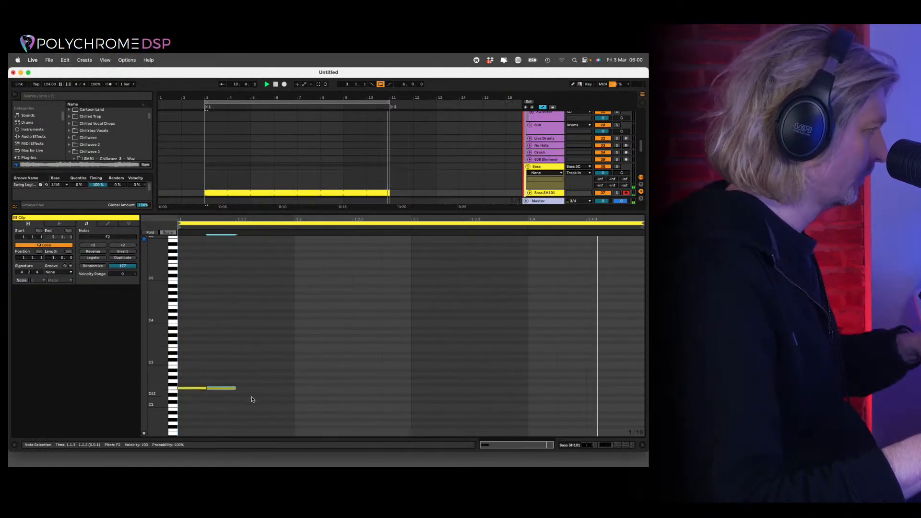
key("super+d")
key("super+d")
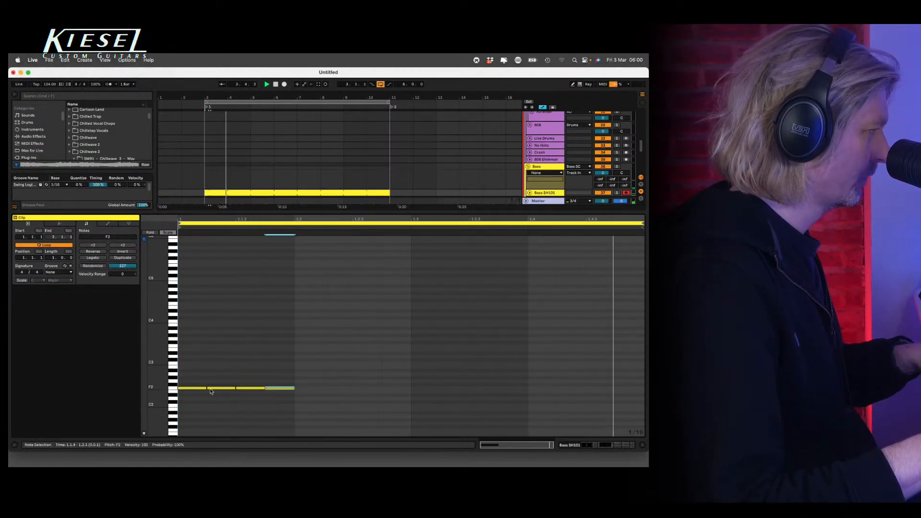
left_click_drag(287, 365, 540, 391)
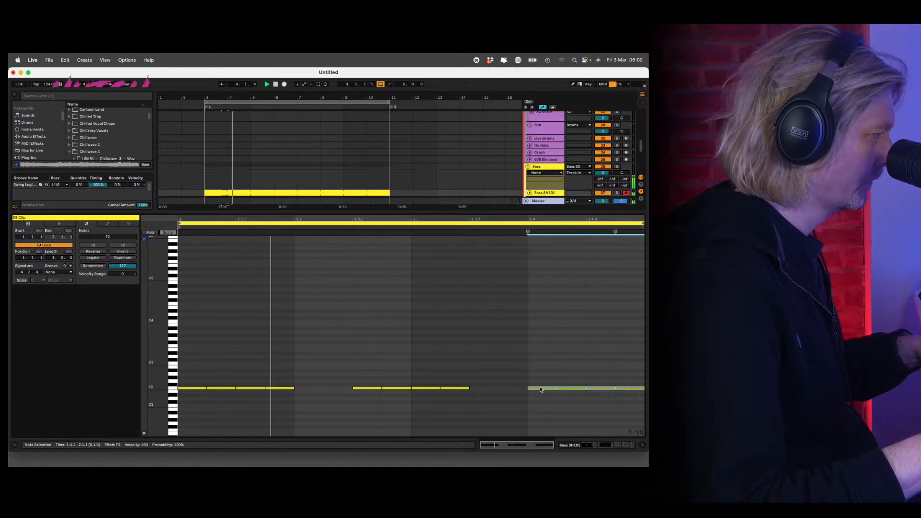
Duplicate the bass clip's one-bar loop to two bars and transpose the second bar's notes up to A2.
left_click_drag(196, 384, 575, 413)
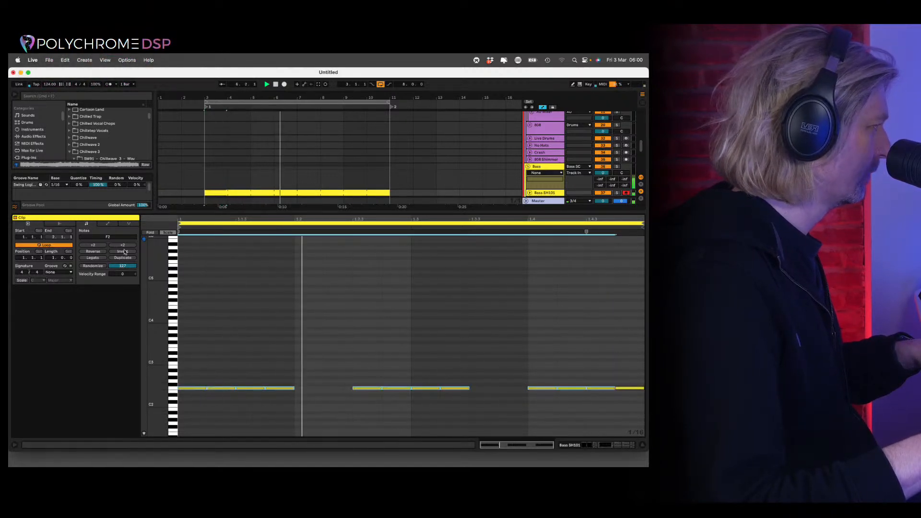
left_click(123, 258)
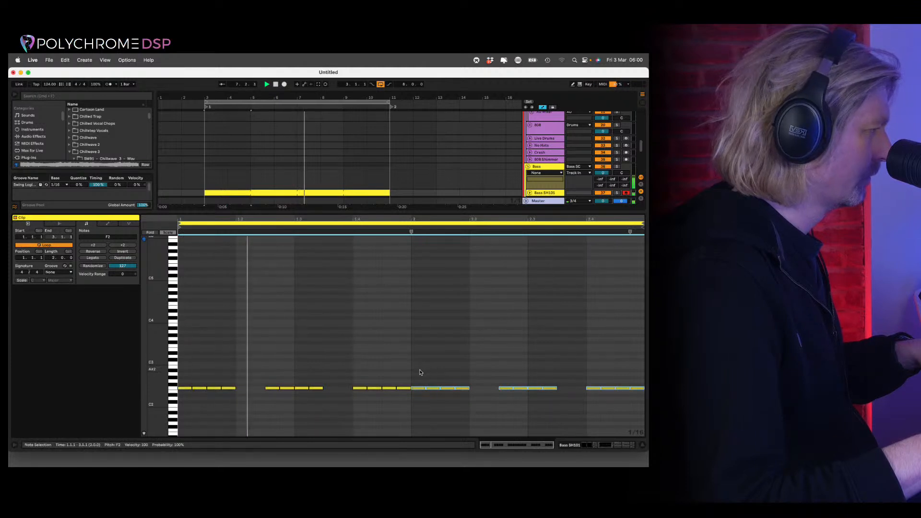
key("Up")
key("Up")
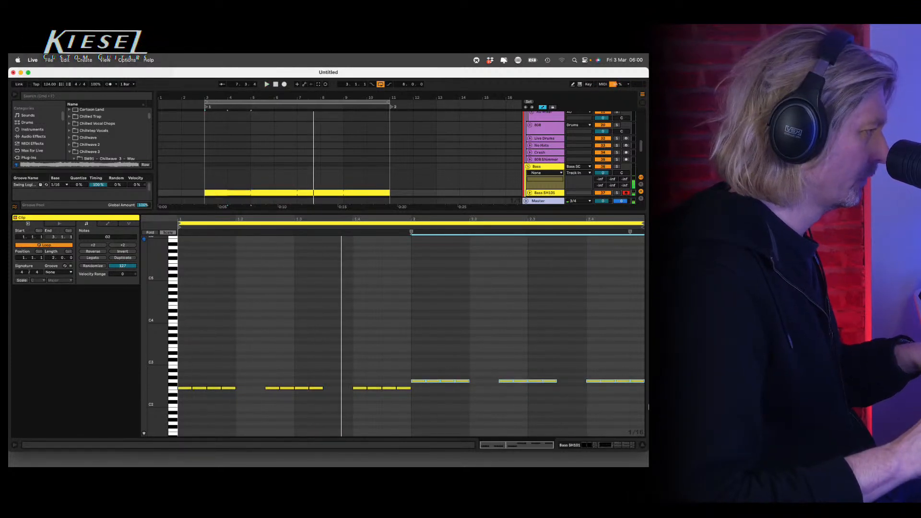
key("Up")
key("Up")
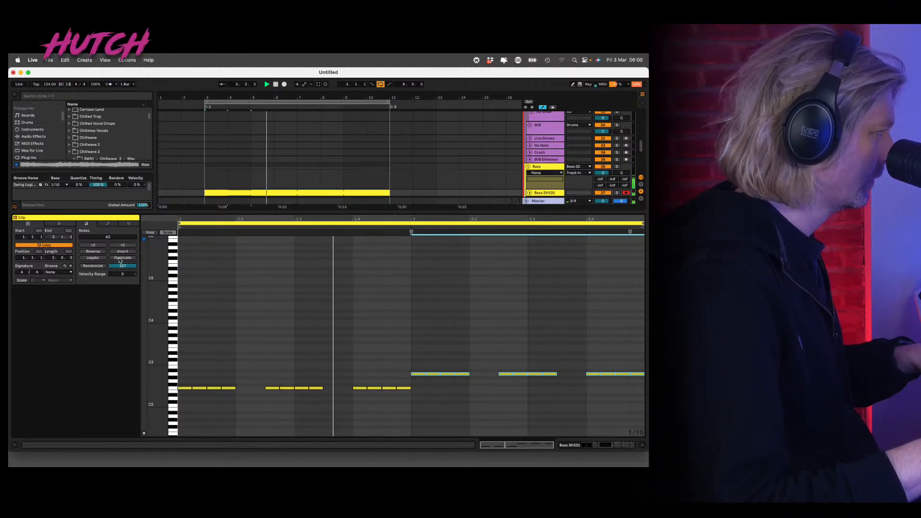
Duplicate the bass loop to four bars and transpose the third bar's notes up to D3.
left_click(121, 258)
left_click_drag(552, 402, 396, 385)
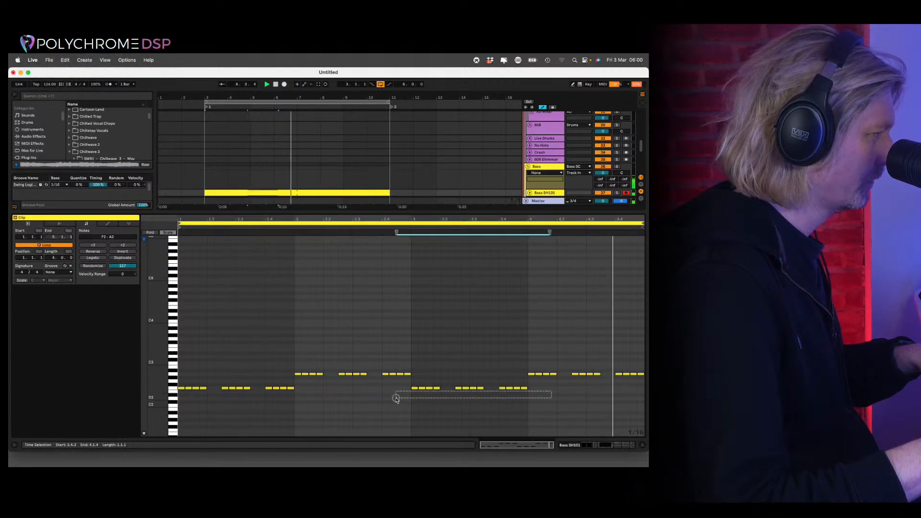
key("Up")
key("Up")
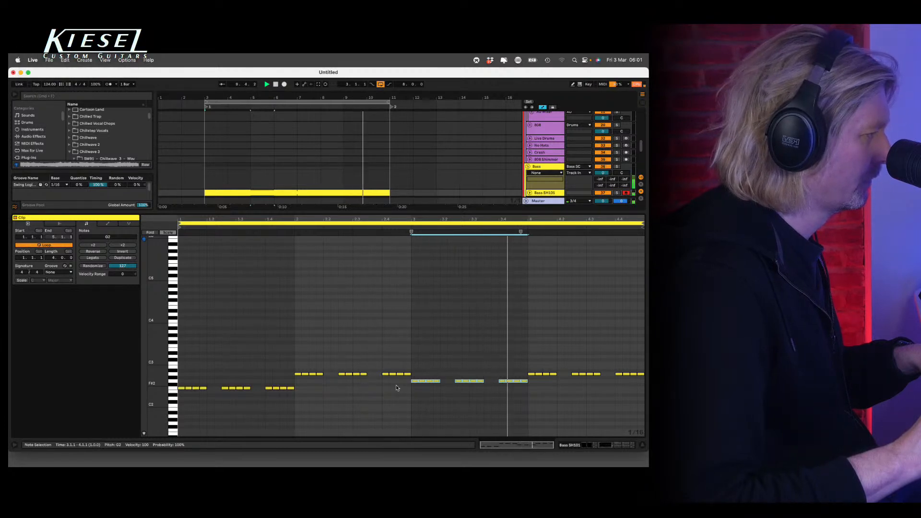
key("Up")
key("Up")
key("Up")
key("Up")
key("Up")
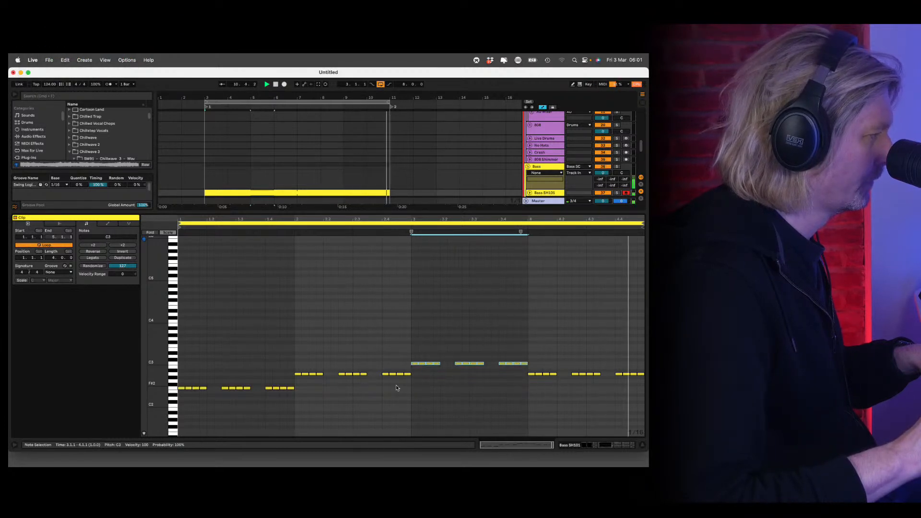
key("Up")
key("Up")
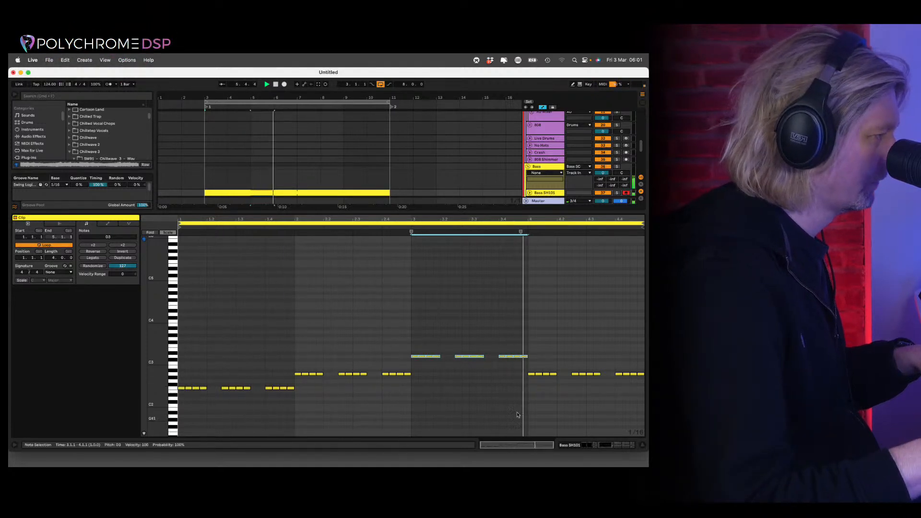
Transpose the notes in the bass loop's fourth bar up to D3 and hide the clip detail view.
left_click_drag(508, 374, 646, 378)
key("Up")
key("Up")
key("Up")
key("Up")
key("Up")
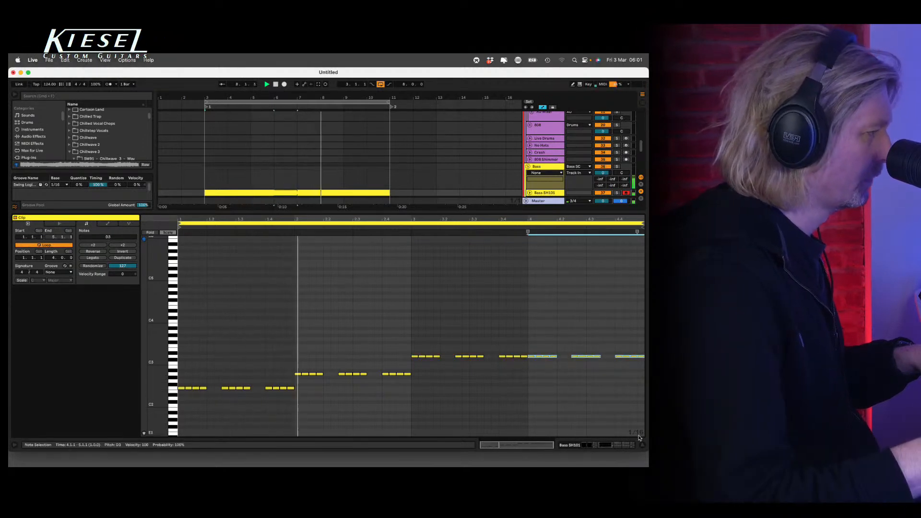
left_click(643, 446)
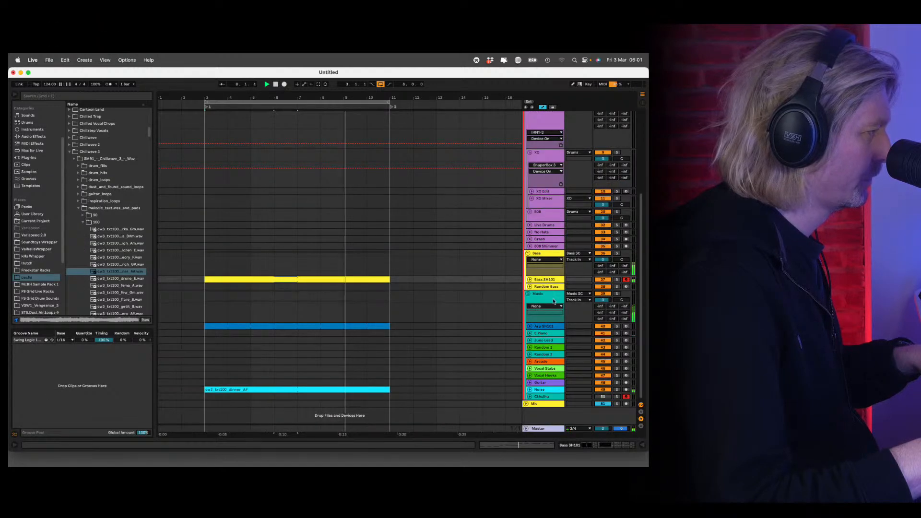
Reopen the Bass SH101 clip, lower the last four-note group of bar 4 to C3 and hide the detail view.
double_click(543, 283)
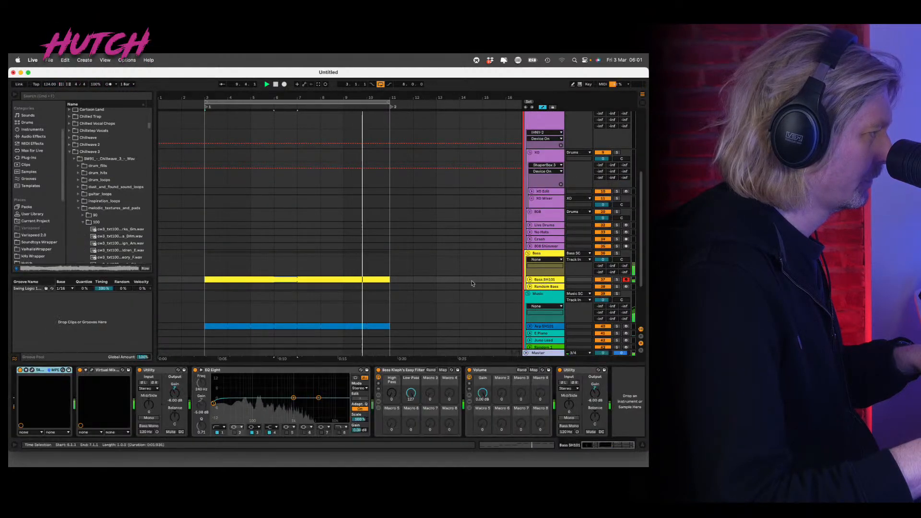
double_click(365, 280)
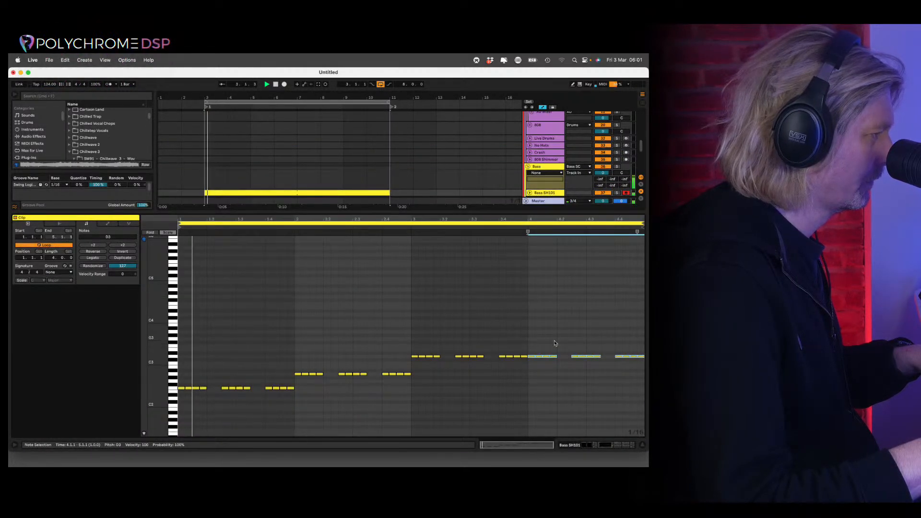
left_click_drag(634, 356, 633, 363)
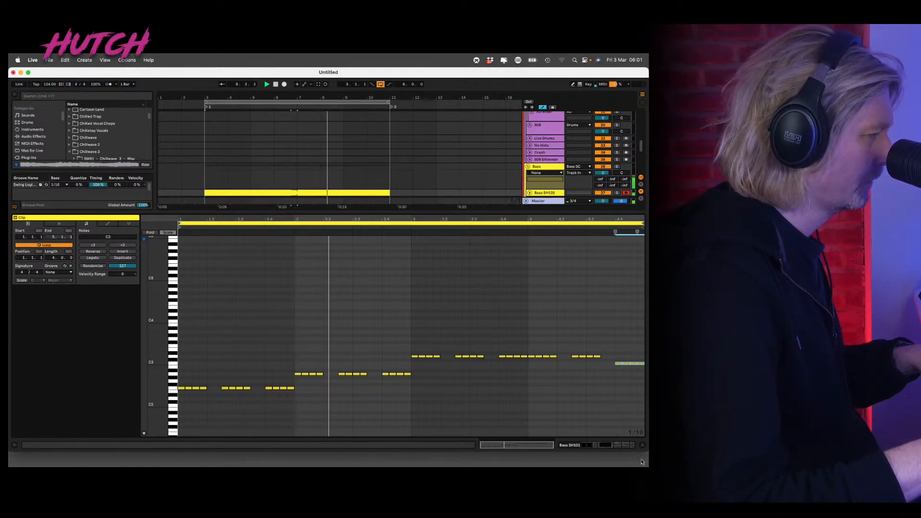
left_click(641, 446)
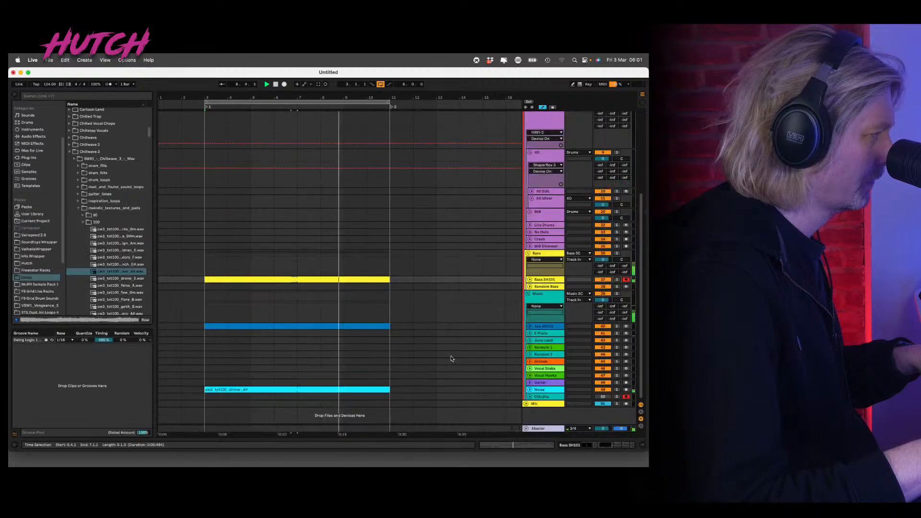
In the Arp SH101 clip, add an A3 sixteenth note at 1.1.1 and a G3 sixteenth note at 1.1.2.
left_click(543, 327)
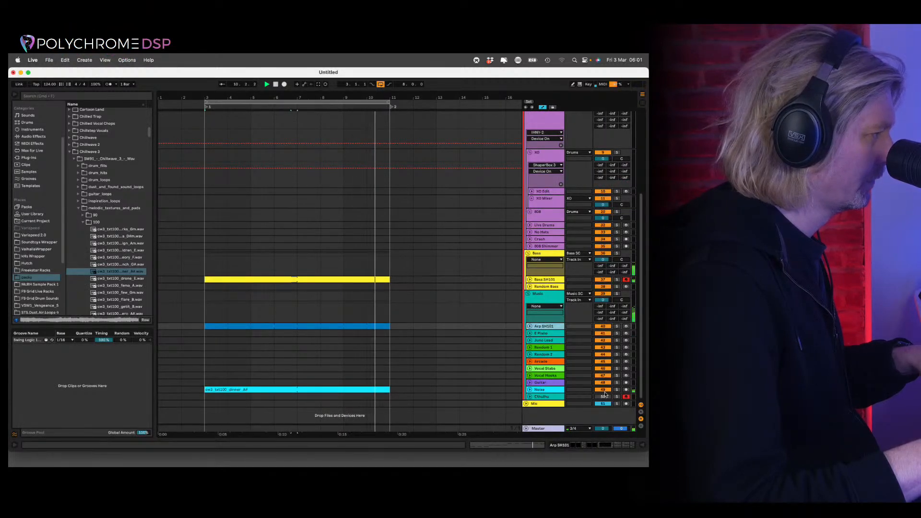
double_click(350, 327)
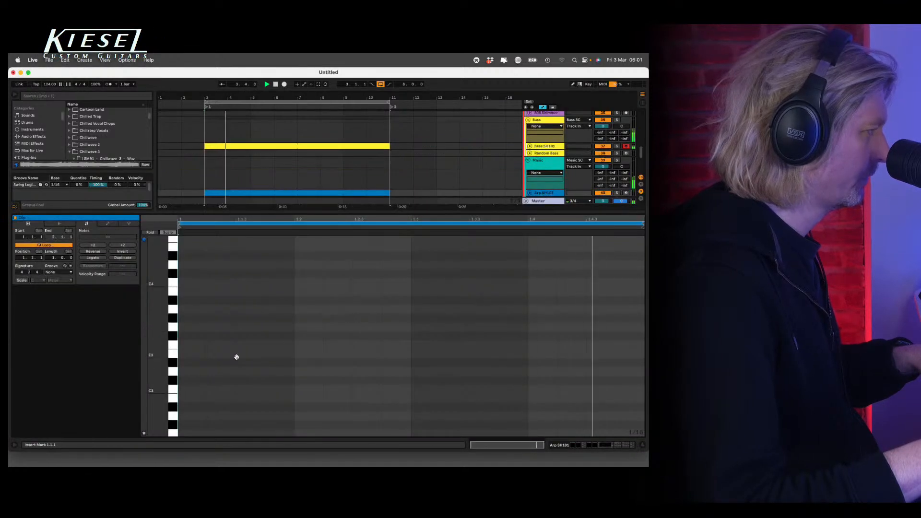
double_click(190, 311)
double_click(214, 326)
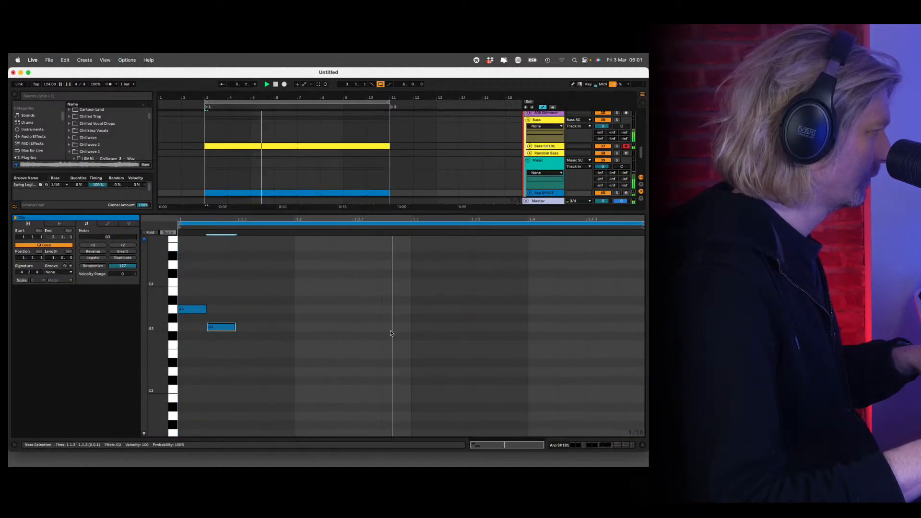
left_click(642, 446)
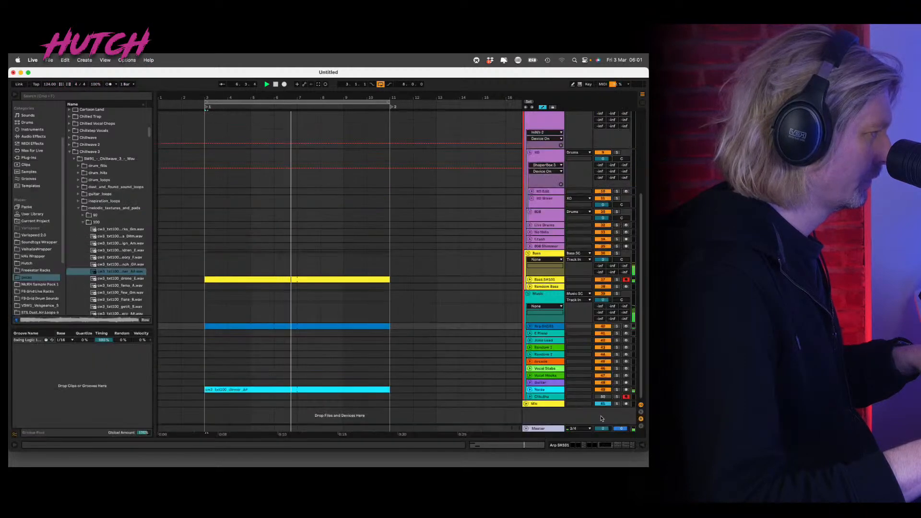
Open the Arp SH101 track's TAL BassLine 101, raise its envelope decay, nudge the filter cutoff up and lower the resonance to about 2.01.
double_click(543, 327)
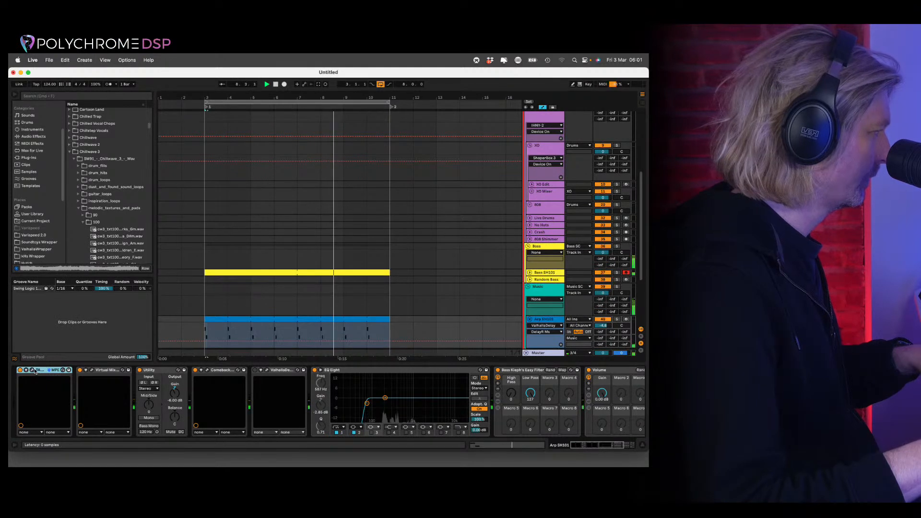
left_click(41, 369)
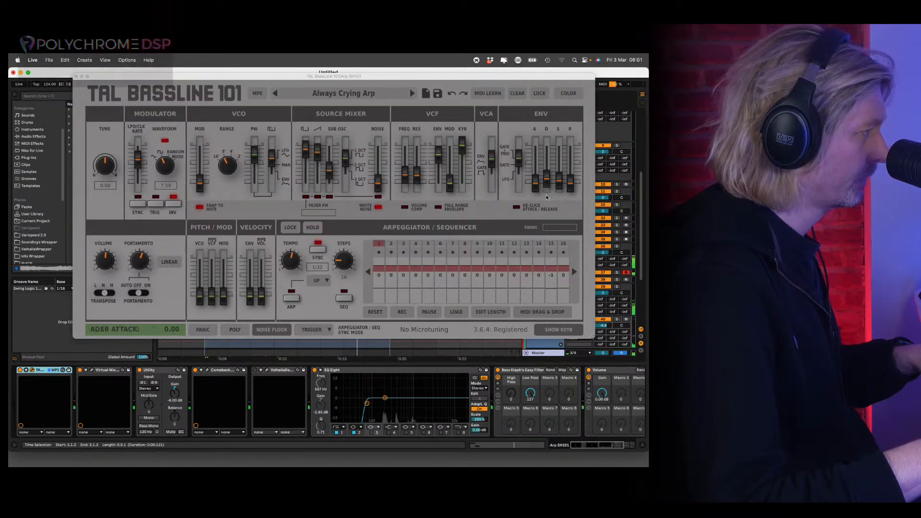
left_click(548, 169)
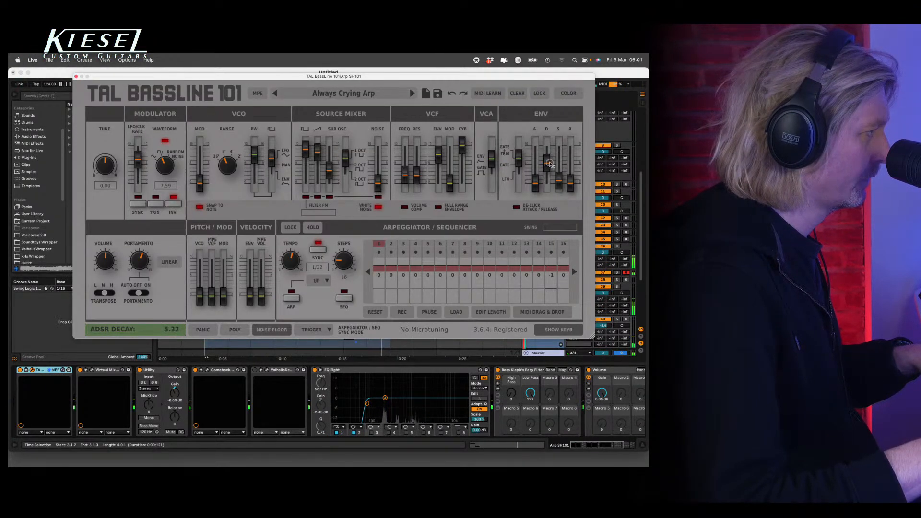
left_click(406, 168)
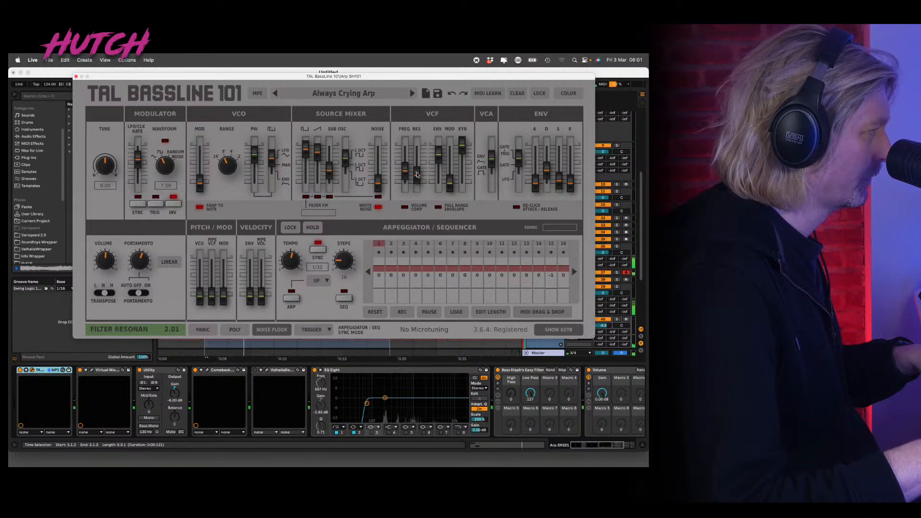
left_click(438, 156)
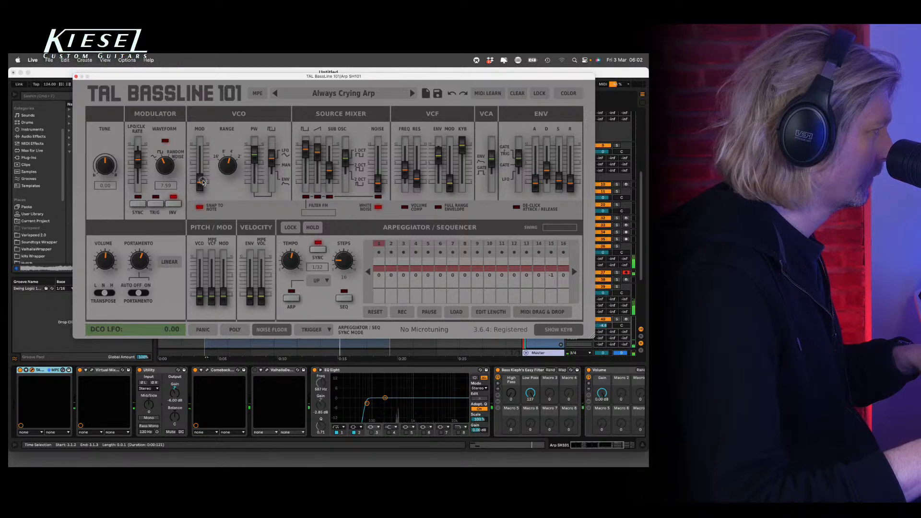
Try stronger LFO modulation on the arp synth's VCO, settle on a very slight amount and close the synth window.
left_click_drag(201, 138, 203, 142)
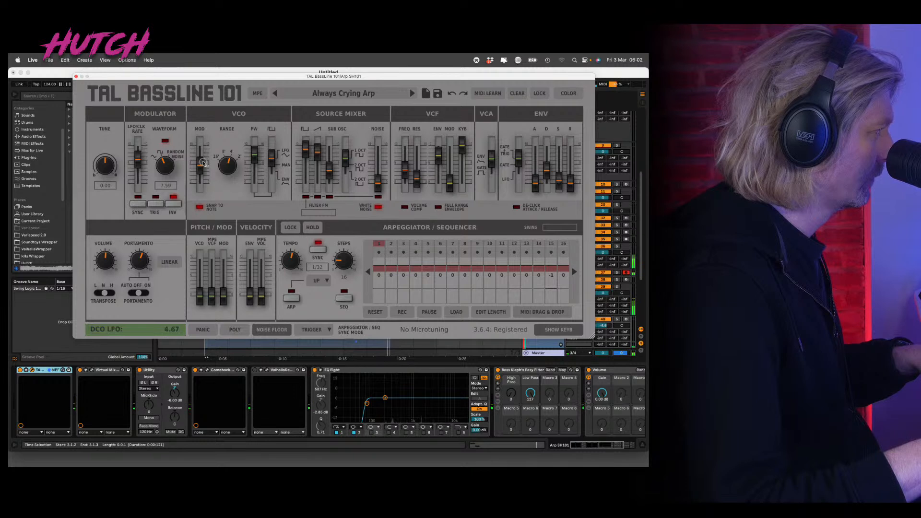
left_click_drag(204, 171, 204, 173)
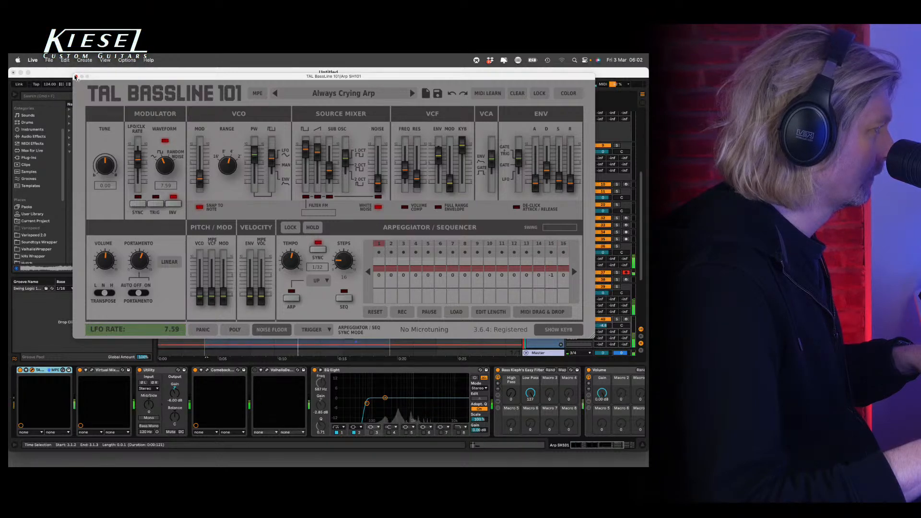
left_click(75, 77)
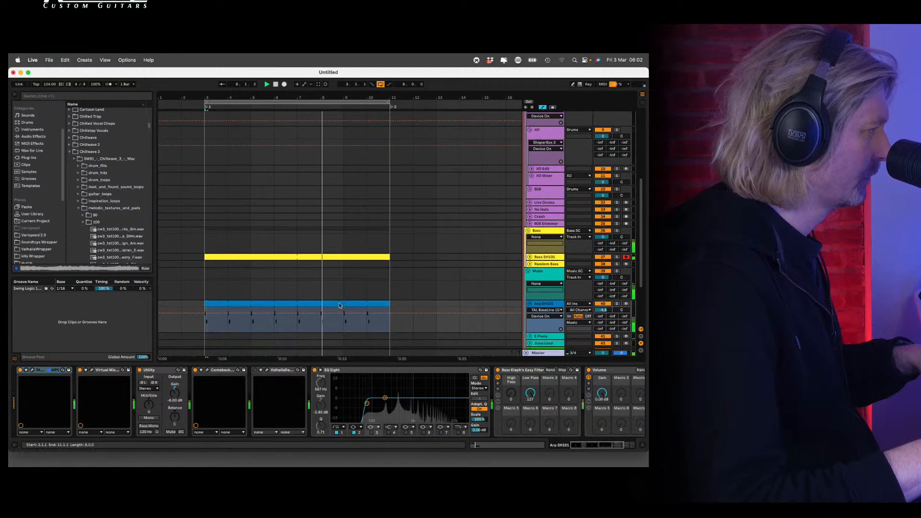
In the Arp SH101 clip, add sixteenth notes D4 at 1.2.3, B3 at 1.3.2 and G3 at 1.4.1.
double_click(339, 305)
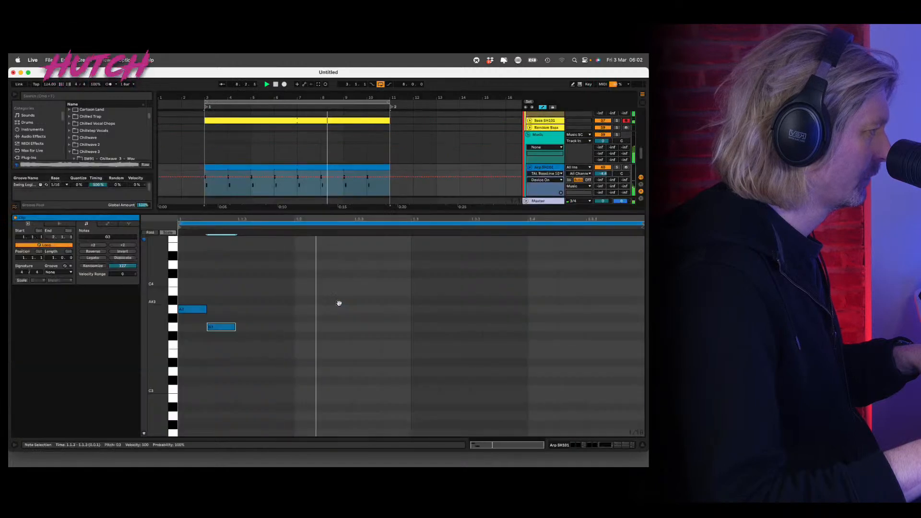
double_click(369, 281)
left_click_drag(365, 283, 448, 296)
key("super+d")
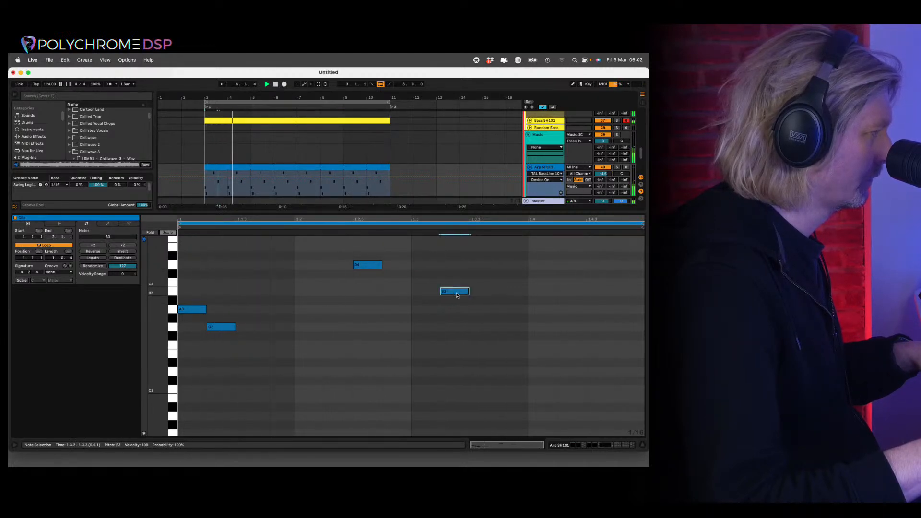
double_click(544, 327)
mouse_move(546, 328)
left_mouse_down()
mouse_move(613, 339)
mouse_move(514, 327)
mouse_move(557, 329)
left_mouse_up()
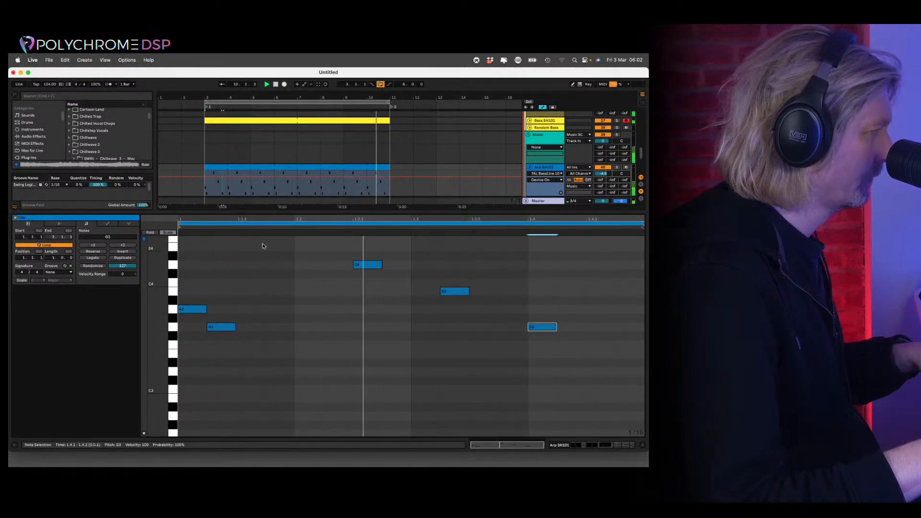
Hide the clip detail view and briefly check the Arp SH101 track's synth settings before closing the plug-in window.
left_click(274, 168)
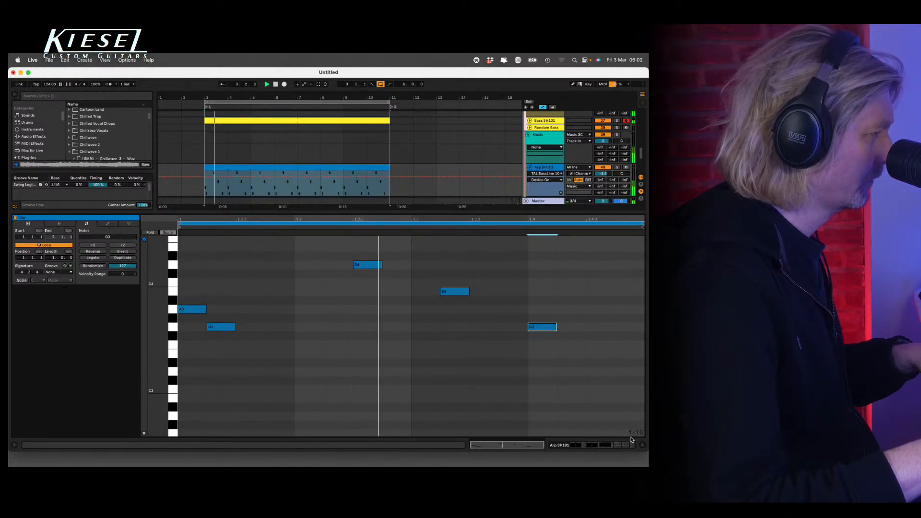
left_click(643, 444)
double_click(544, 301)
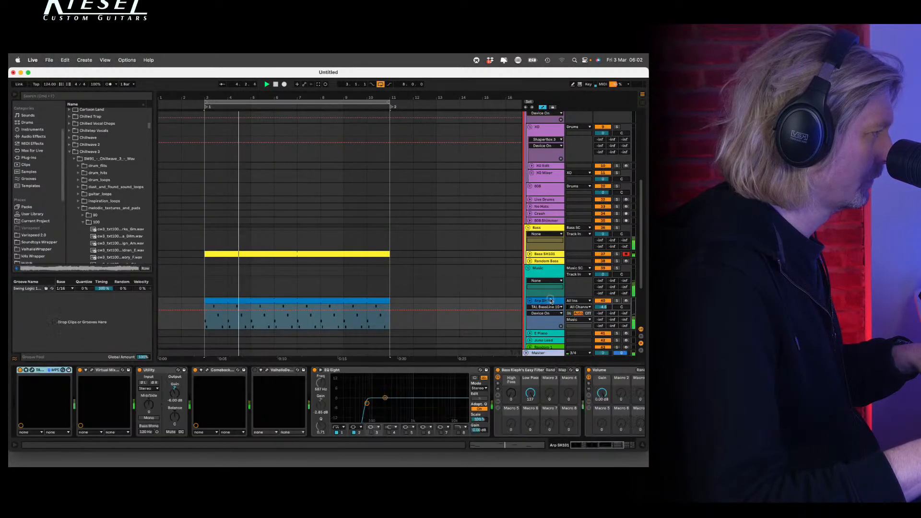
key("super+alt+p")
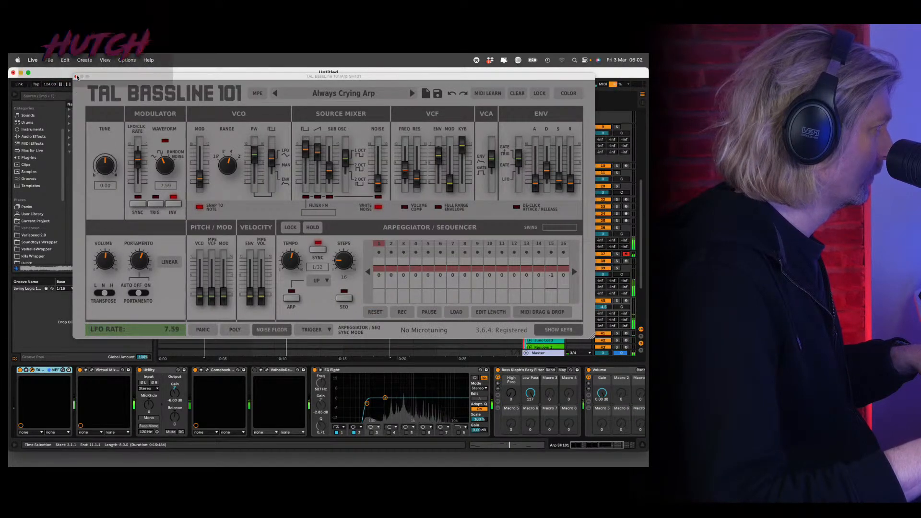
key("super+alt+p")
Create a one-bar MIDI clip at bar 3 on the Juno Lead track and loop it out to bar 11.
scroll(362, 263, "down", 3)
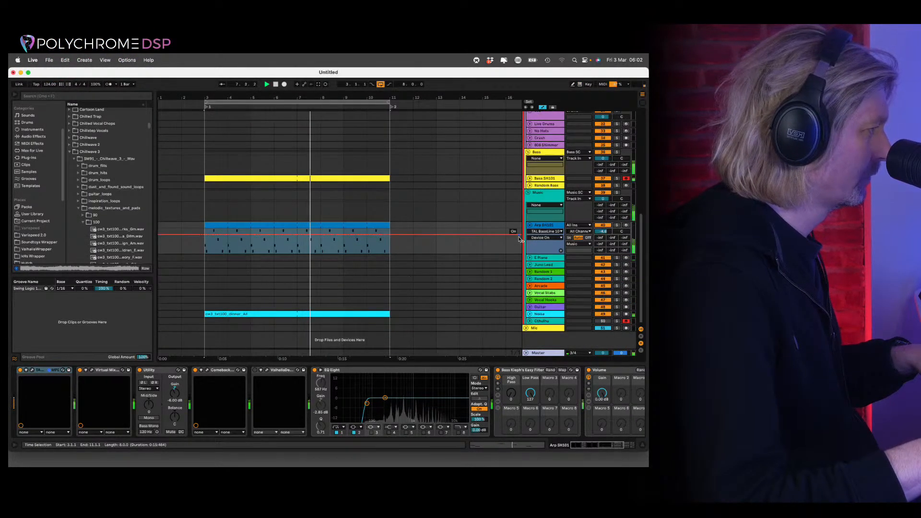
left_click(550, 266)
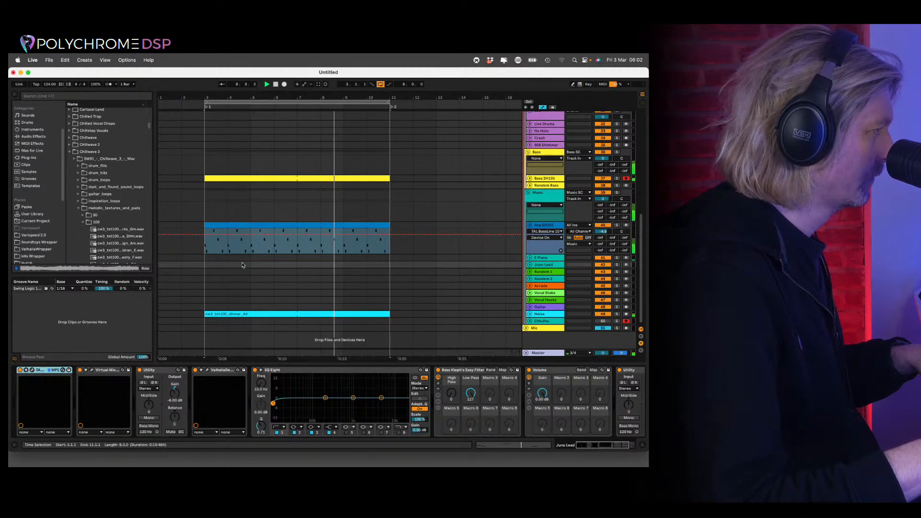
double_click(216, 266)
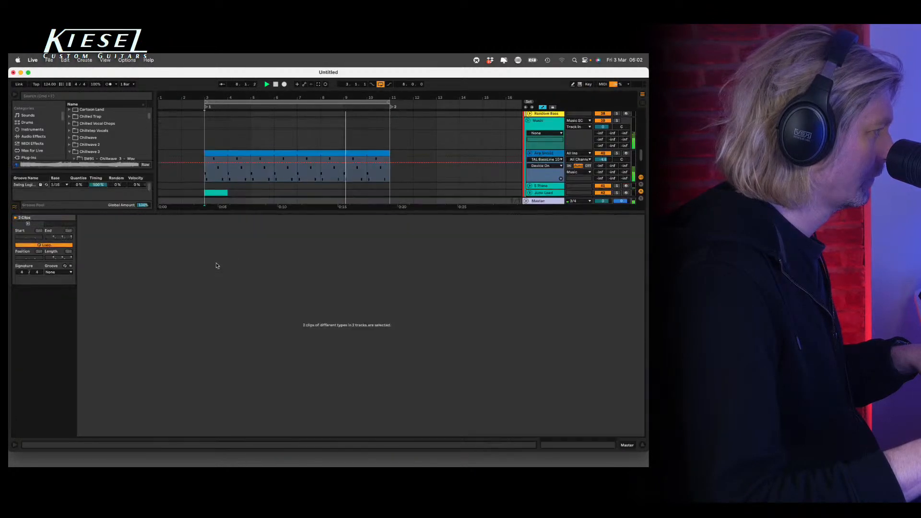
left_click(640, 445)
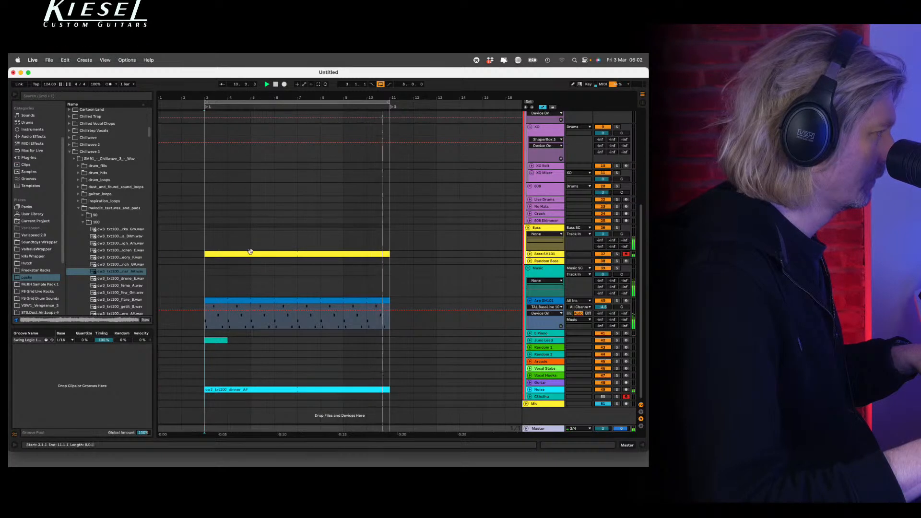
left_click_drag(226, 340, 390, 340)
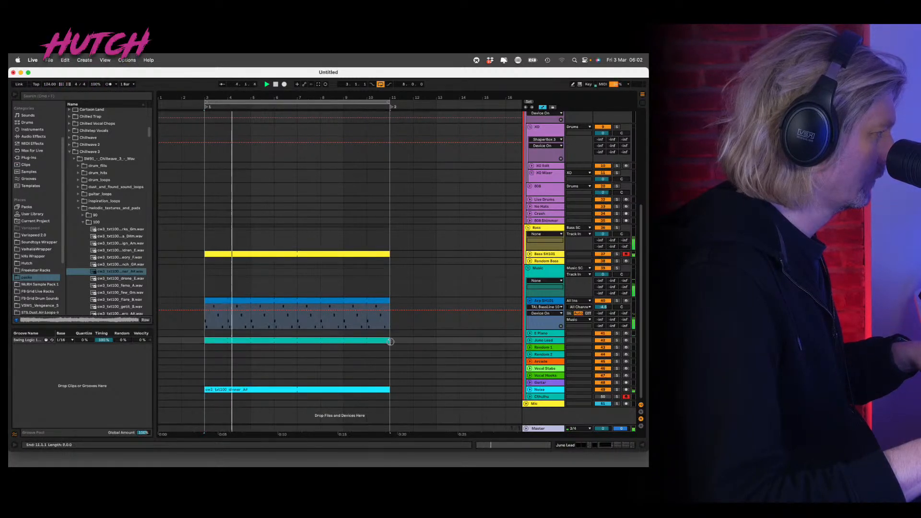
In the Juno Lead clip, add an E3 note spanning the whole bar and start playback.
double_click(363, 340)
double_click(192, 389)
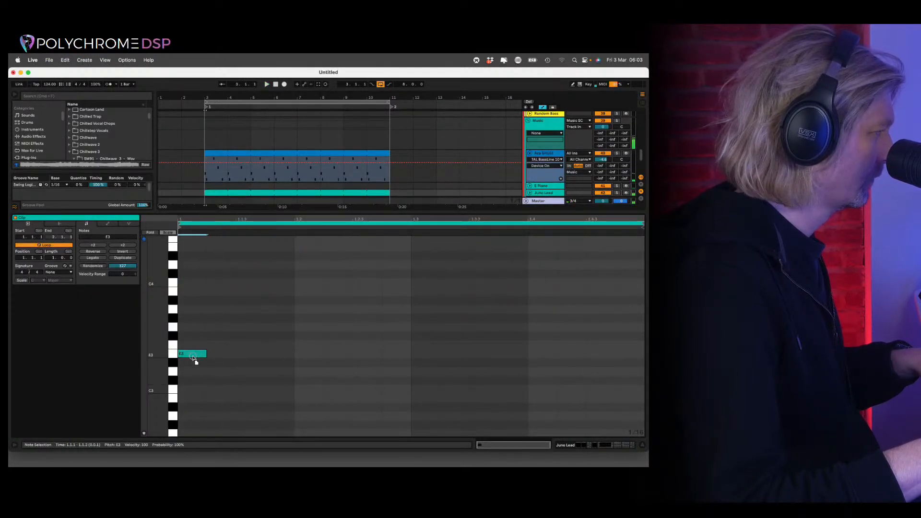
left_click_drag(206, 354, 643, 357)
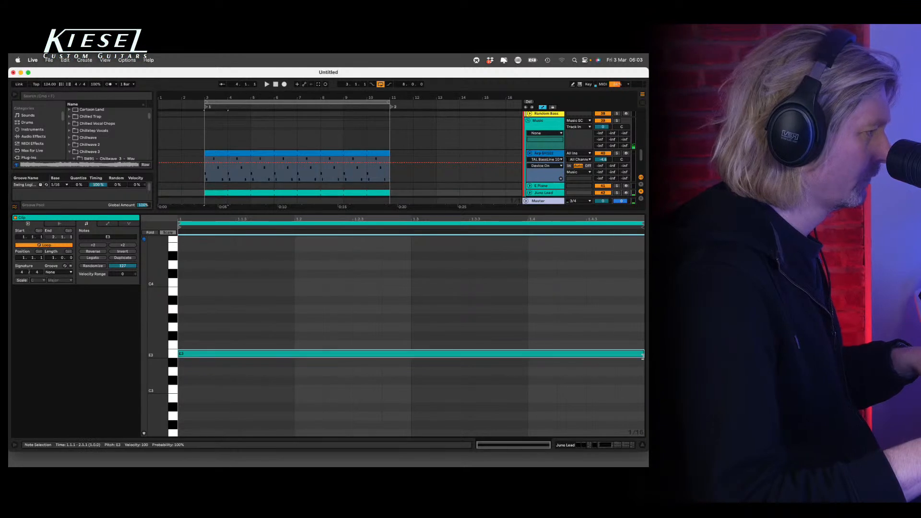
key("space")
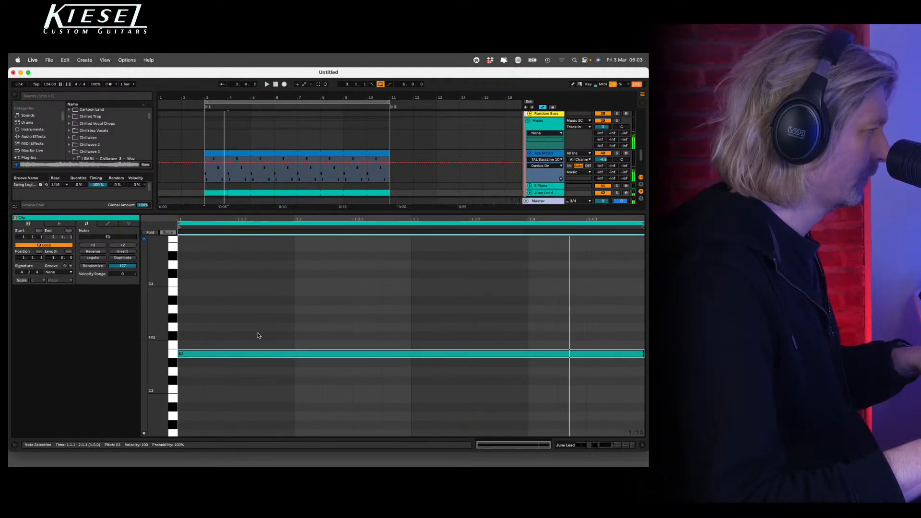
Duplicate the Juno Lead loop to two bars and lower the second bar's note to D3.
left_click(123, 258)
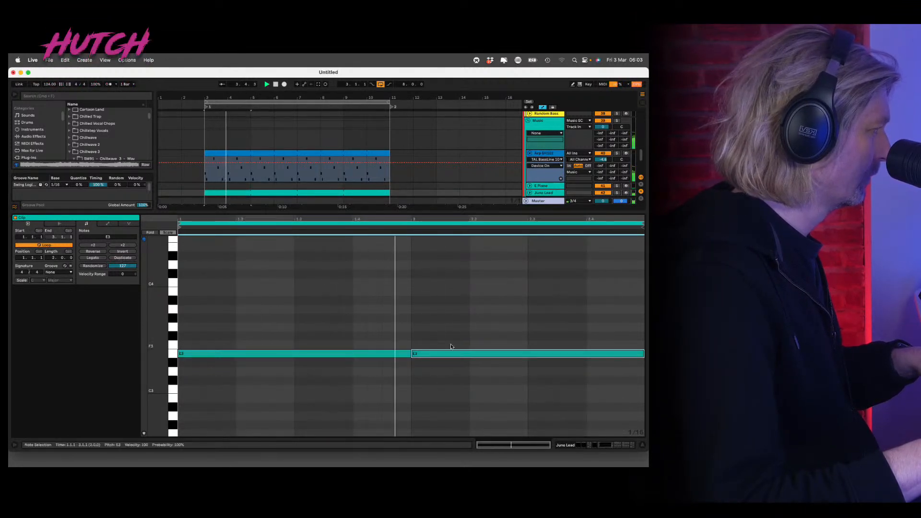
key("space")
left_click_drag(451, 353, 457, 373)
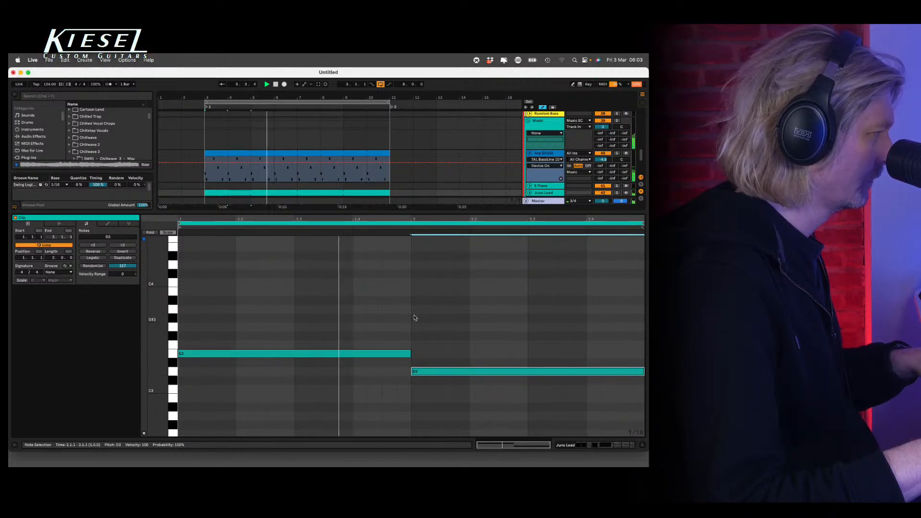
Duplicate the Juno Lead loop to four bars, raise the fourth bar's note to G3 and hide the clip detail view.
left_click(129, 260)
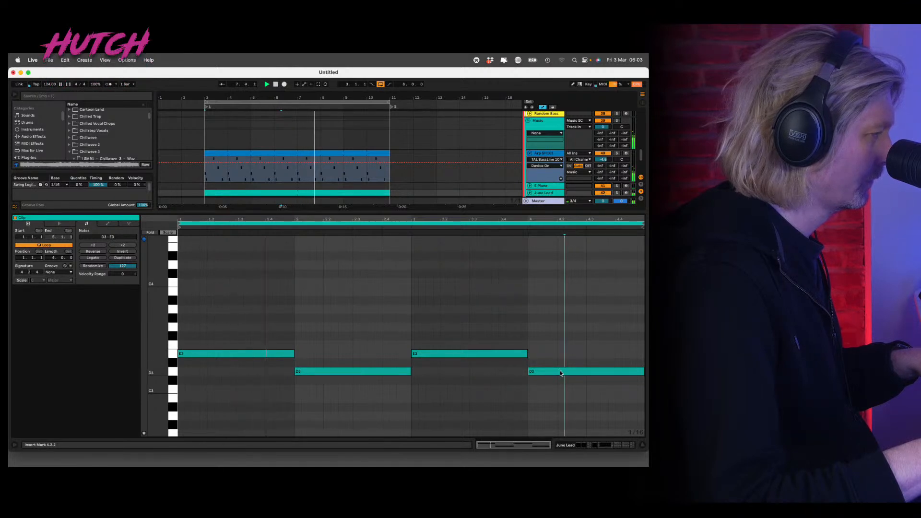
left_click_drag(560, 374, 562, 331)
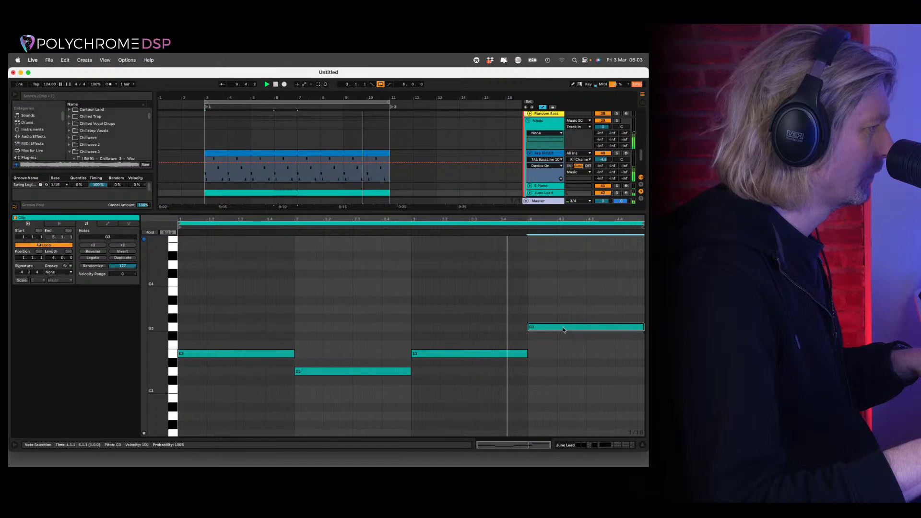
left_click(643, 445)
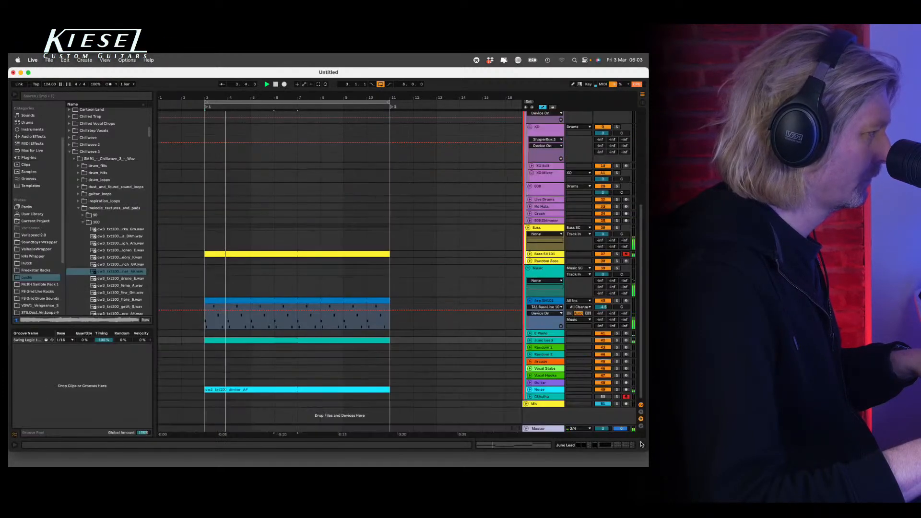
Unfold the Juno Lead track in the arrangement and briefly show its device chain.
left_click(530, 340)
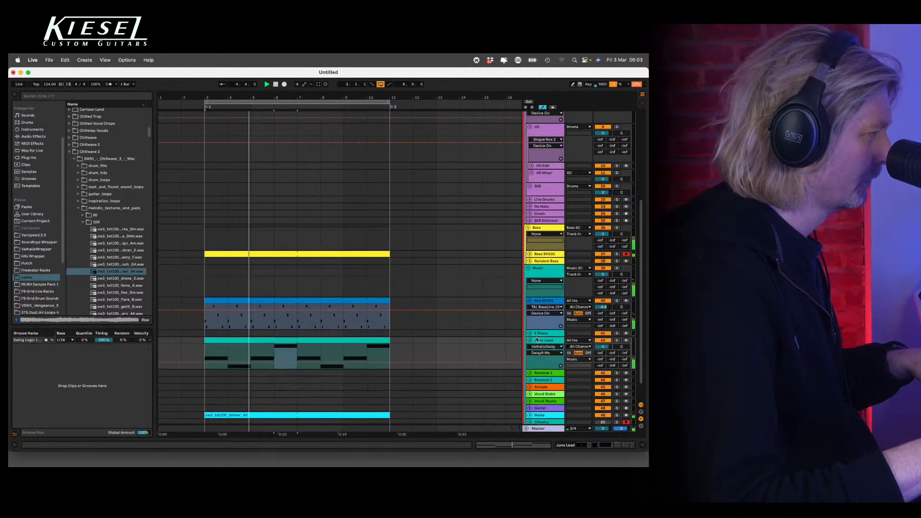
double_click(544, 340)
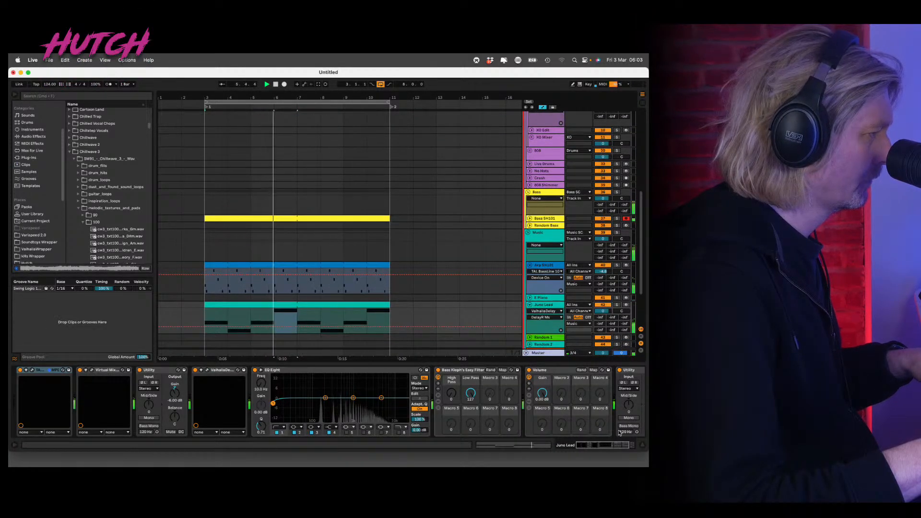
left_click(643, 445)
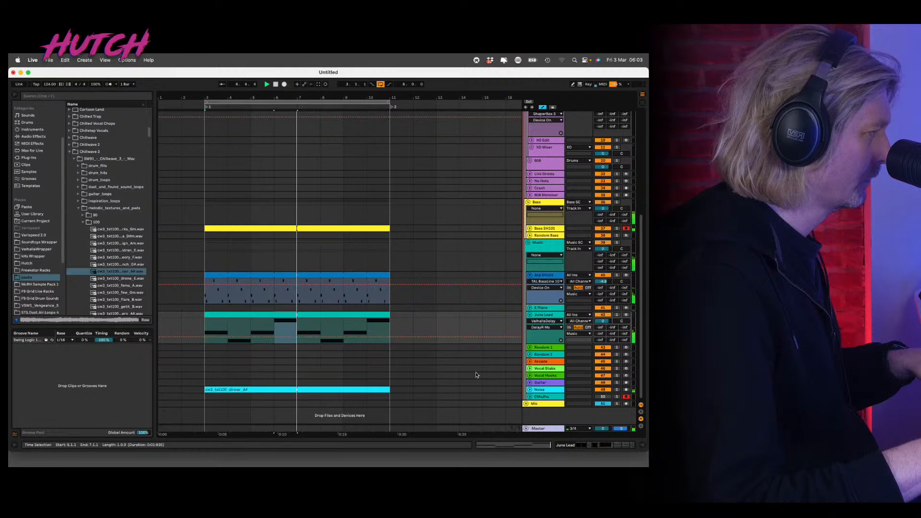
Compare the Random 1 and Random 2 tracks, settle on Random 1 and open its Serum synth.
left_click(547, 349)
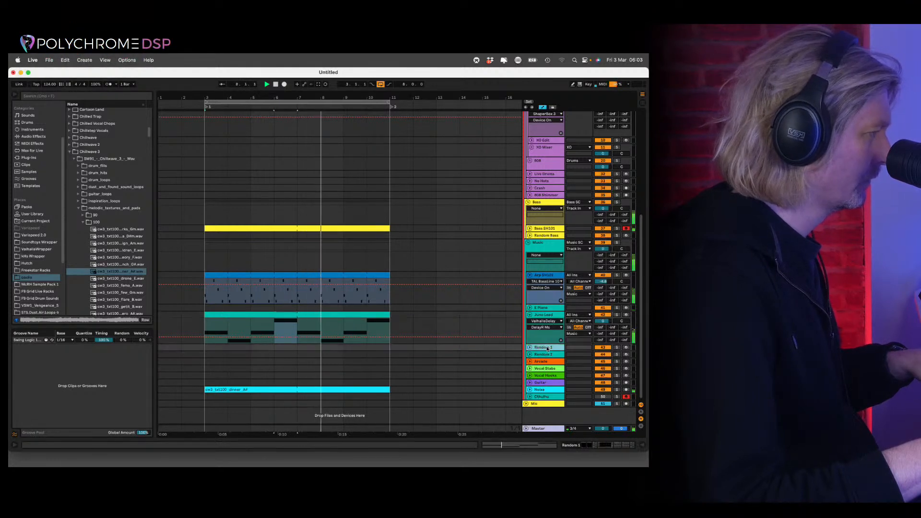
left_click(542, 355)
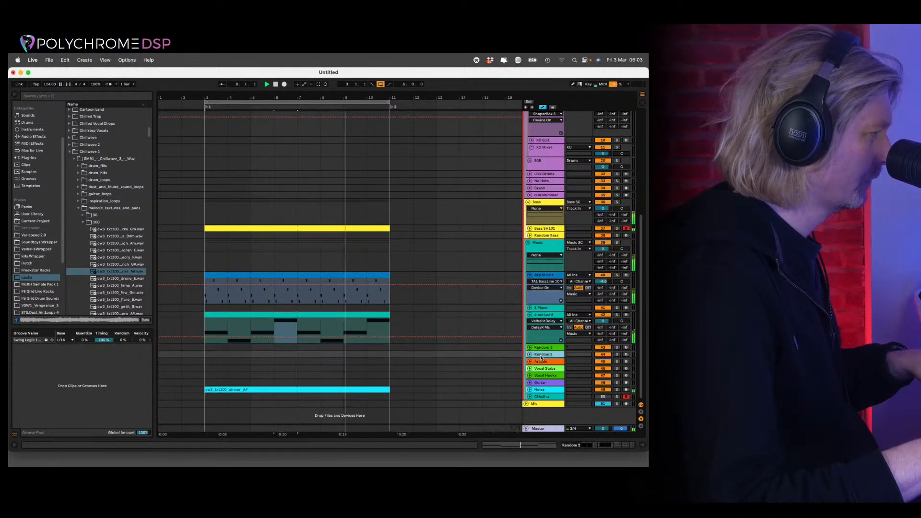
left_click(542, 349)
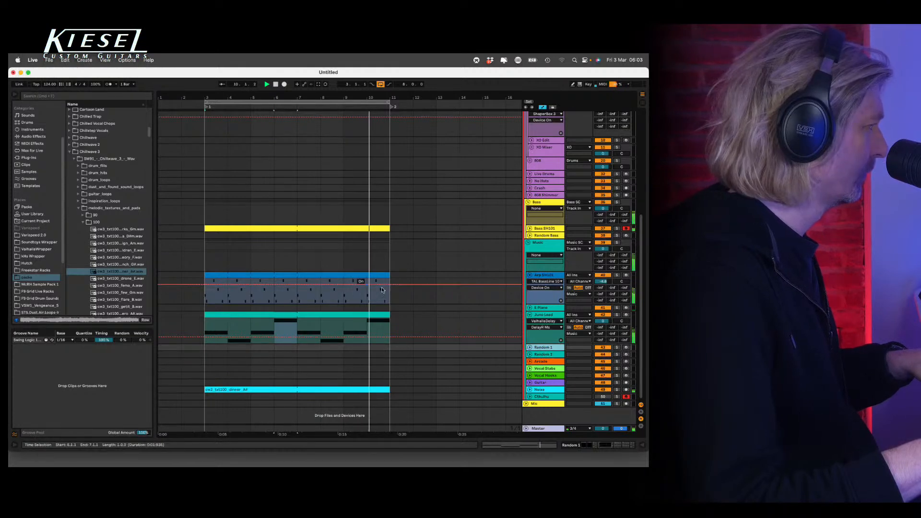
double_click(544, 350)
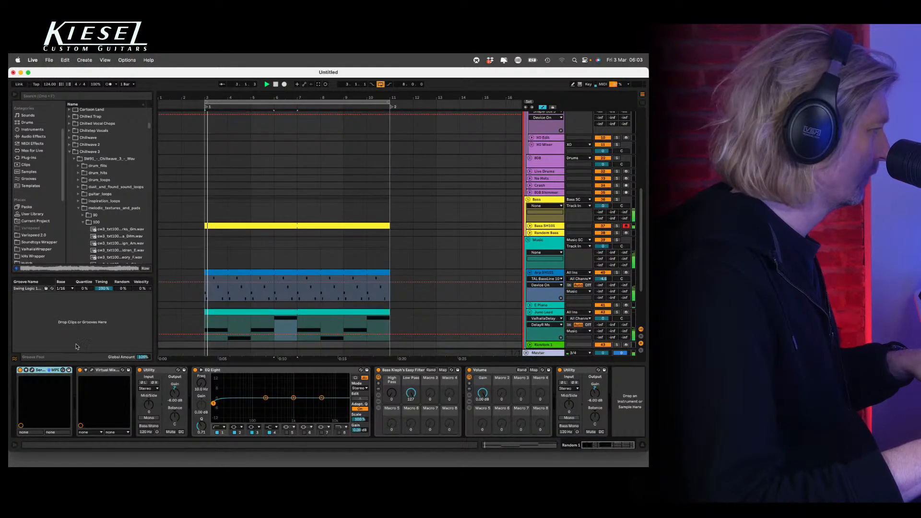
left_click(32, 370)
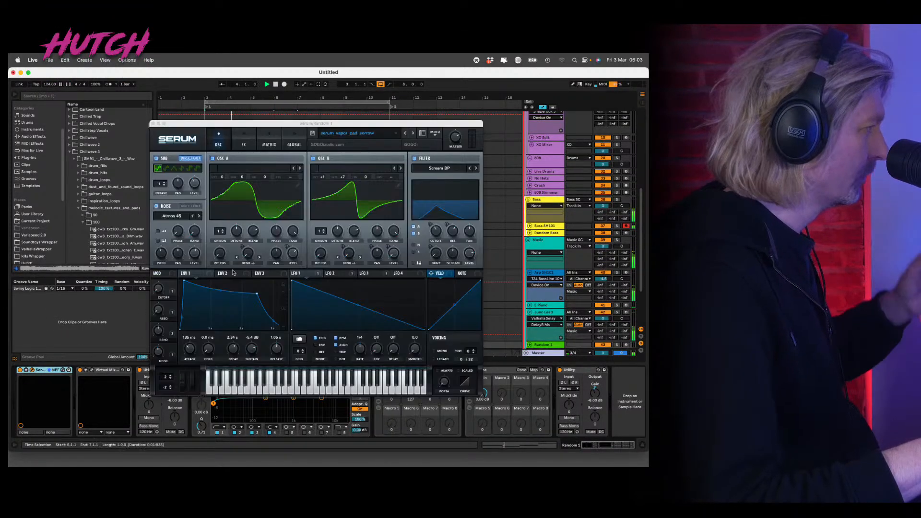
Load the PAD_02_warm_analog_pad preset from the GOGOi Synthwave 1 folder into Random 1's Serum.
left_click(349, 133)
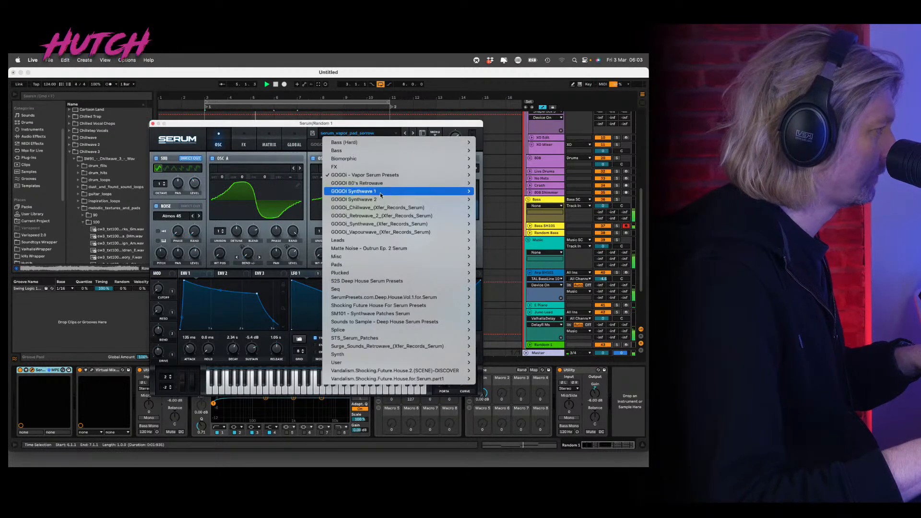
mouse_move(381, 195)
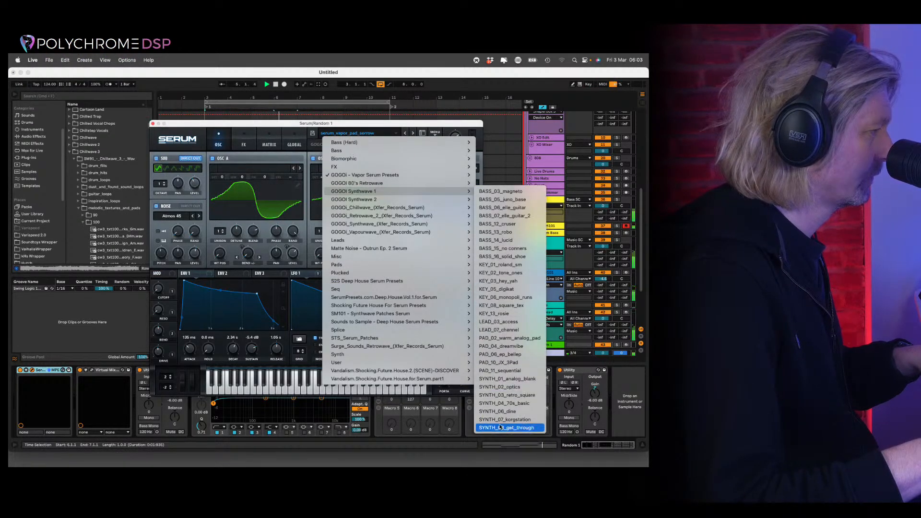
left_click(492, 339)
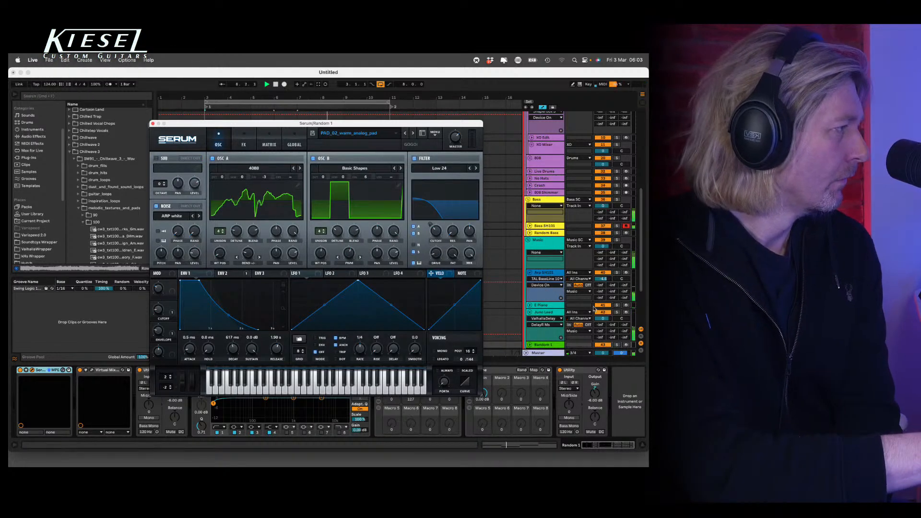
Arm the Random 1 track, lower its last Utility gain to about -13.8 dB and hide the Serum window.
scroll(613, 280, "down", 3)
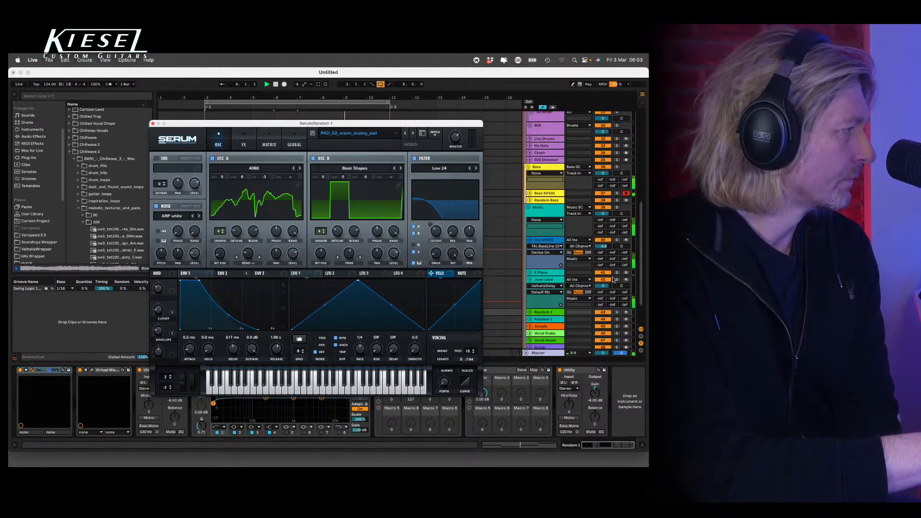
left_click(625, 311)
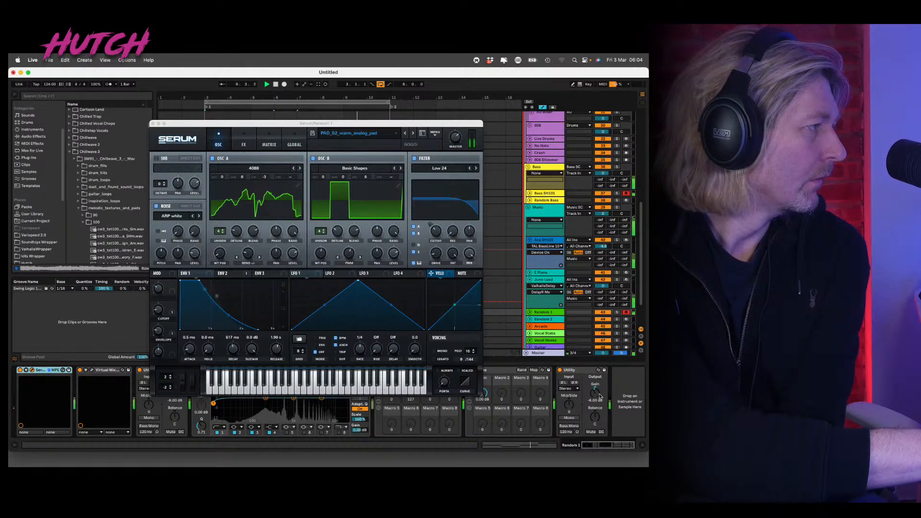
left_click_drag(598, 393, 598, 397)
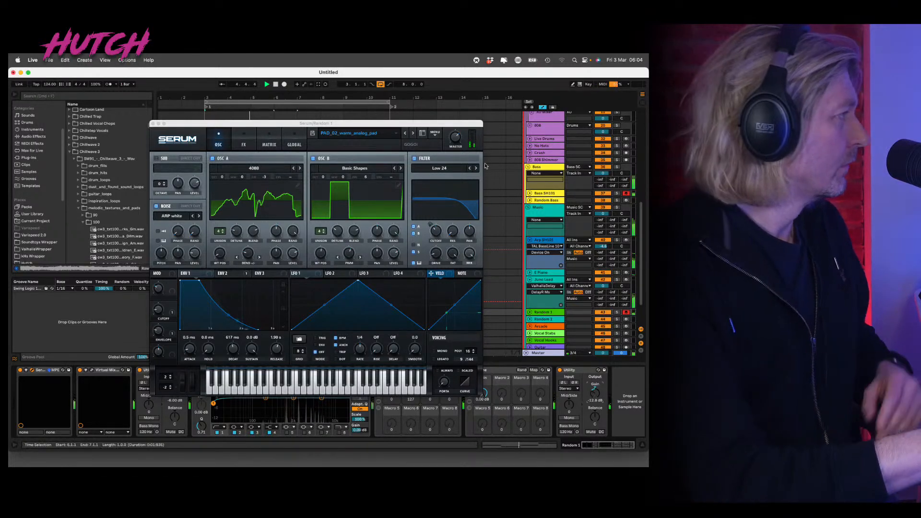
key("super+alt+p")
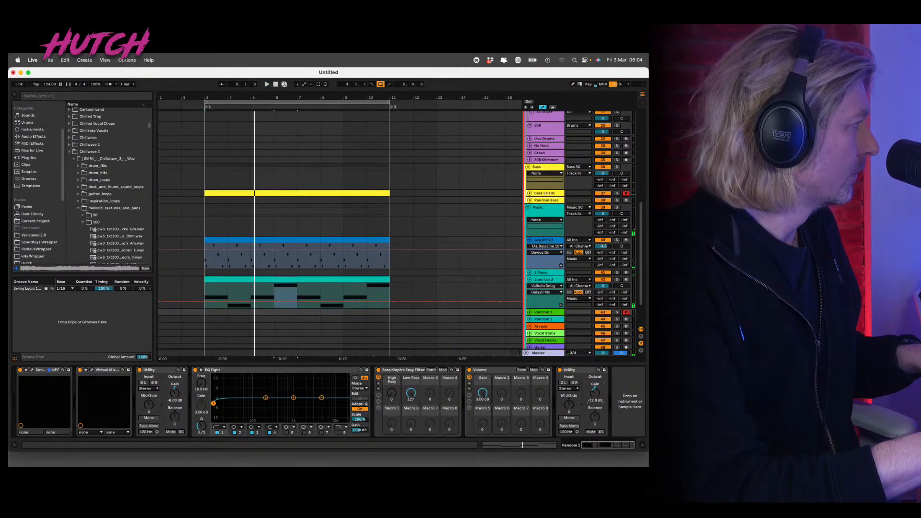
left_click(275, 84)
left_click(284, 85)
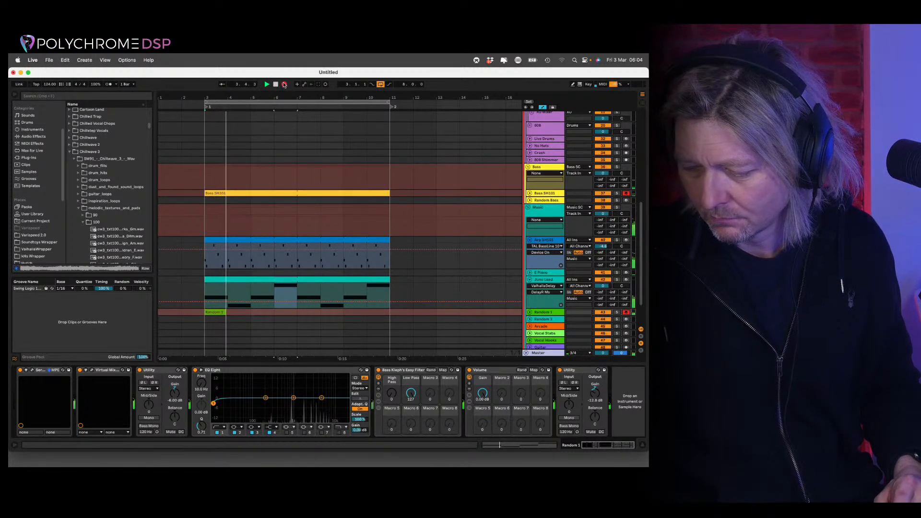
key("space")
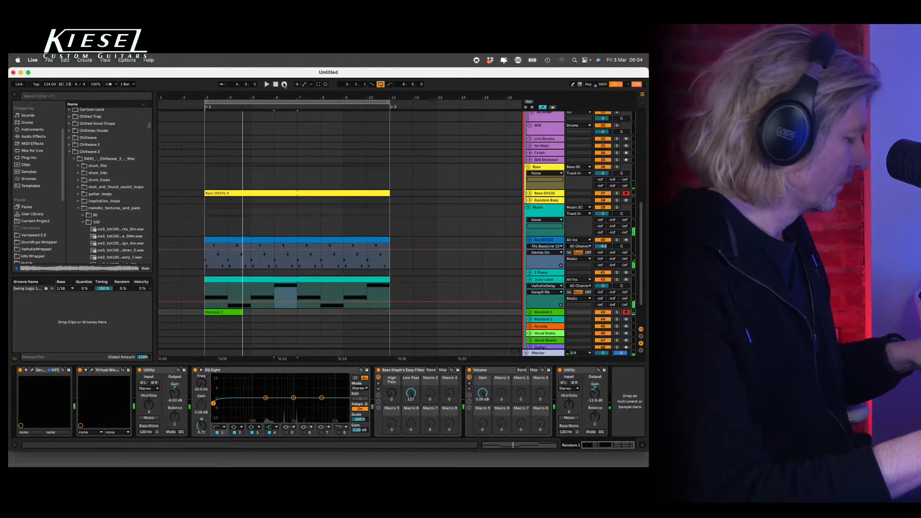
key("space")
scroll(485, 272, "down", 2)
scroll(484, 271, "down", 2)
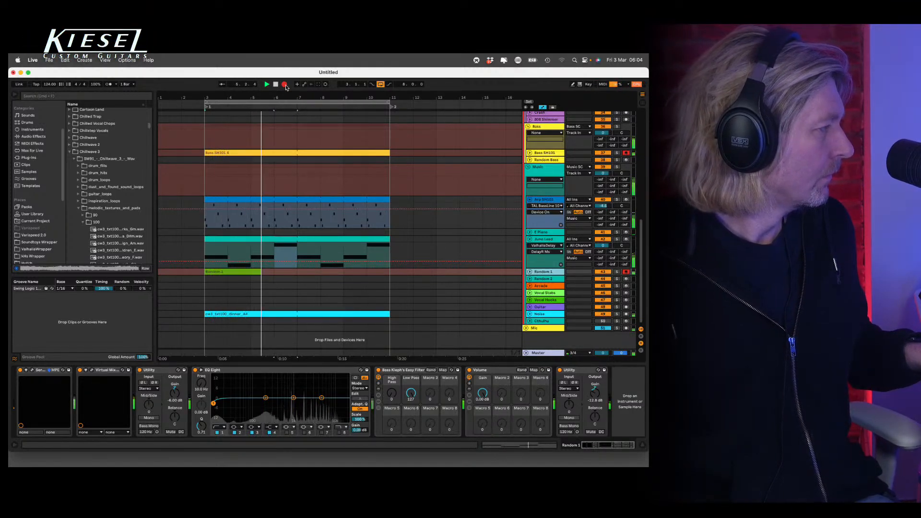
key("space")
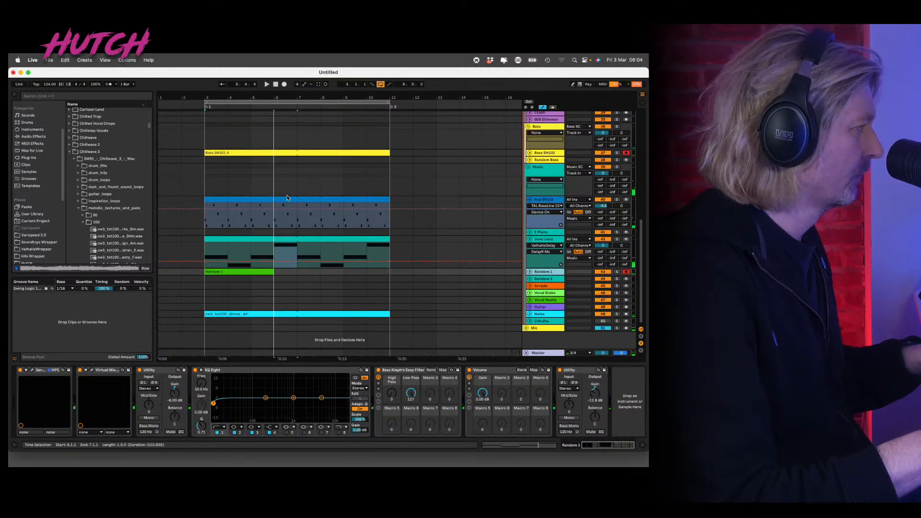
Disarm the Bass SH101 track and record a pad part on Random 1 from bar 3, ending the clip at bar 7.
left_click(297, 154)
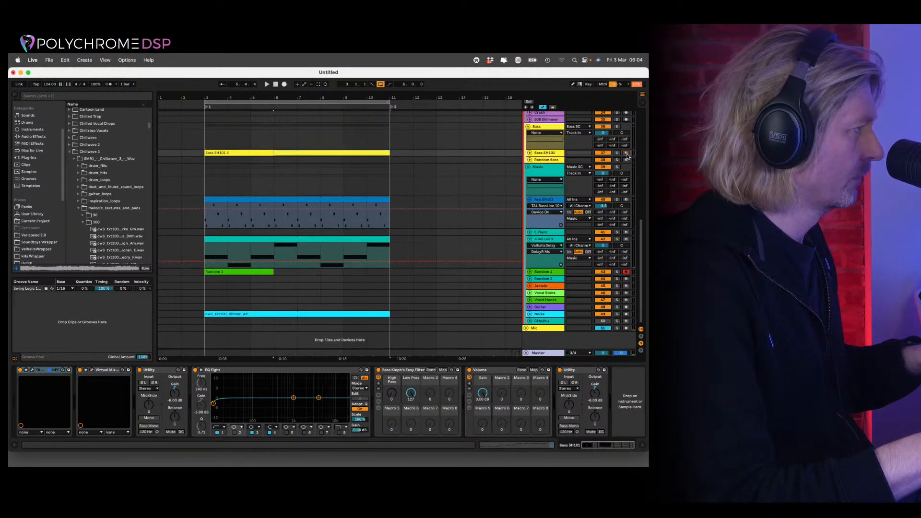
left_click(202, 282)
key("space")
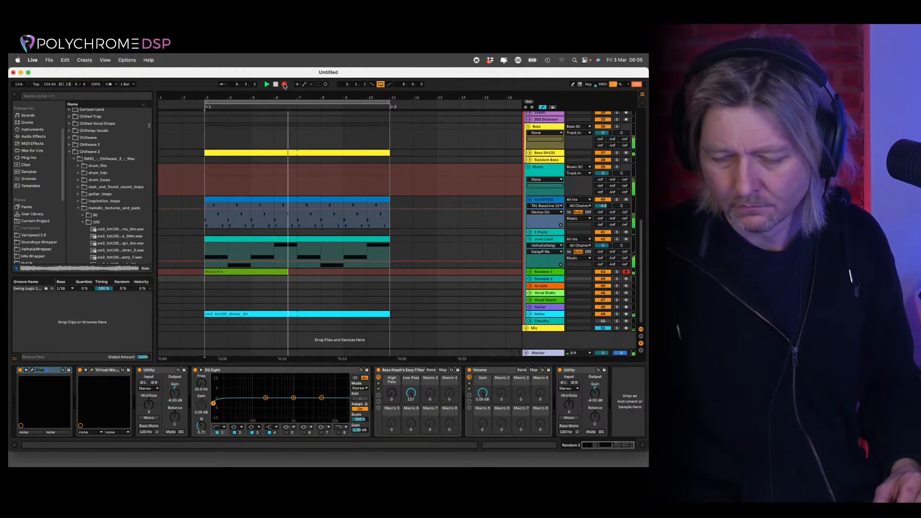
key("space")
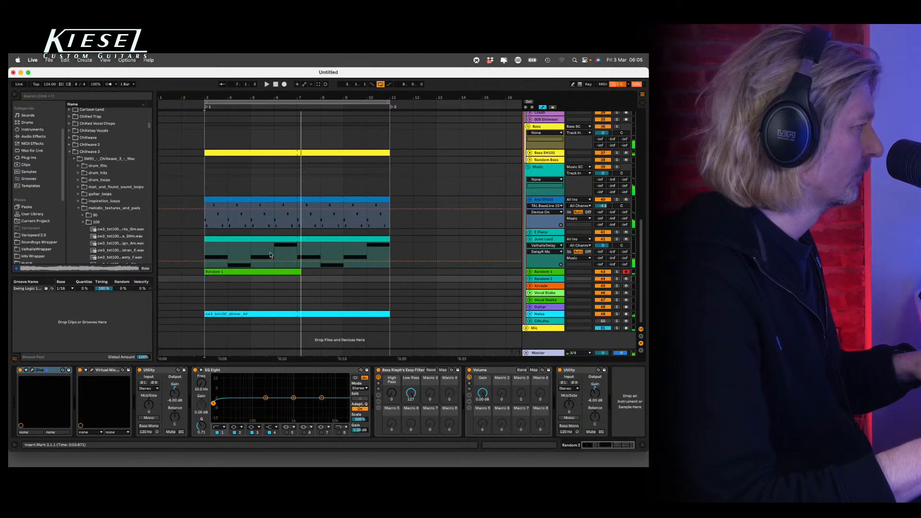
left_click(249, 272)
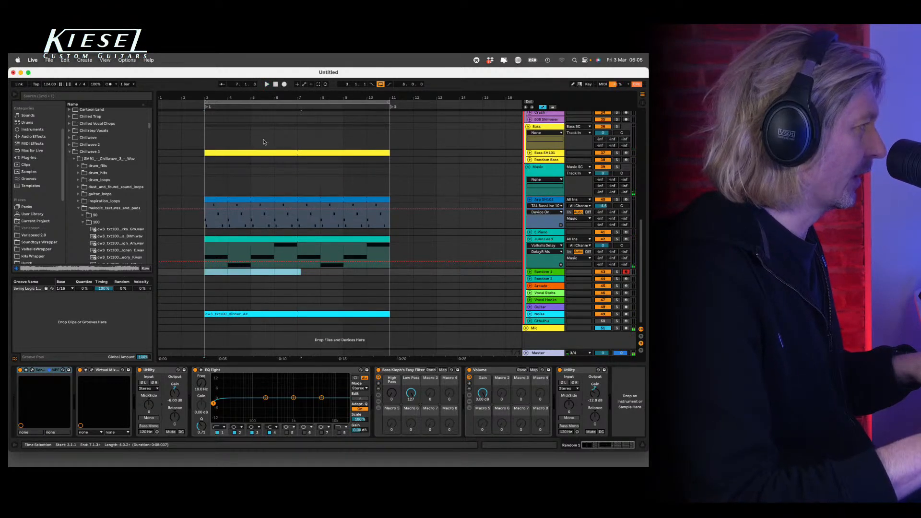
left_click(284, 84)
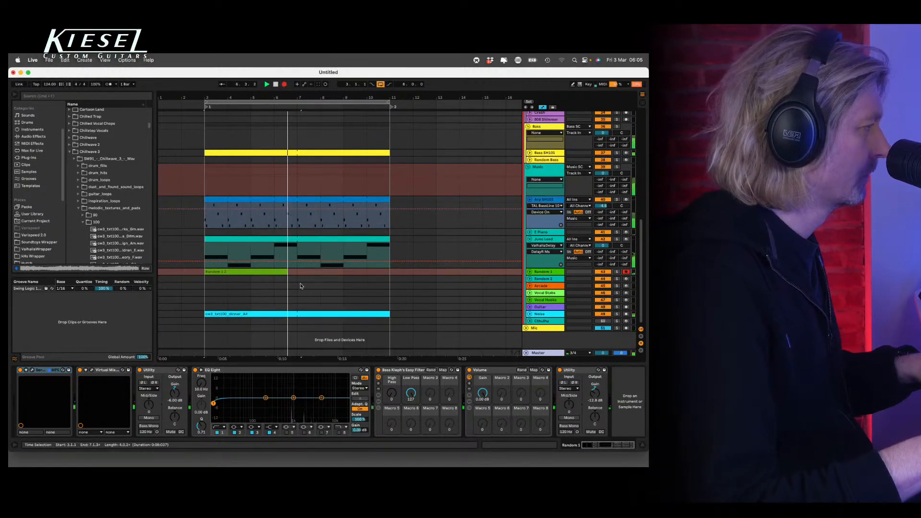
key("F9")
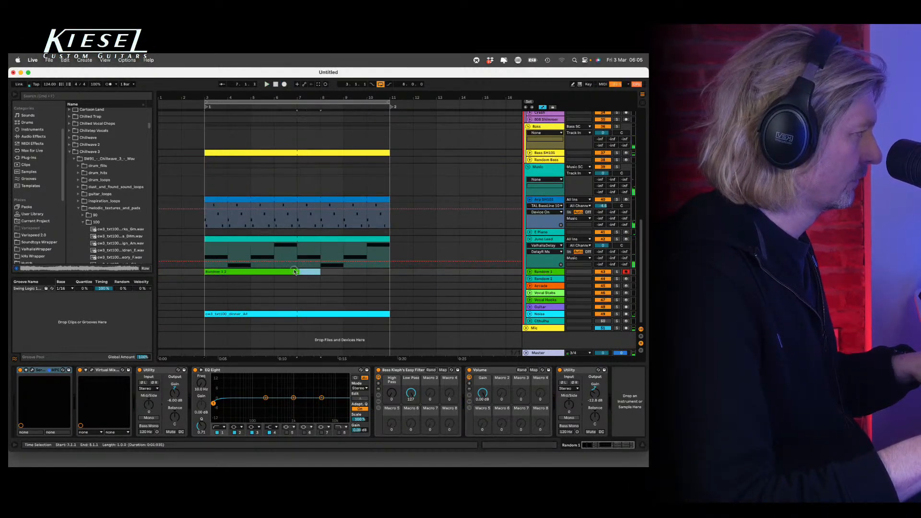
Open the recorded Random 1 clip's notes, reduce the height of the clip detail view and unfold the Random 1 track.
left_click(273, 275)
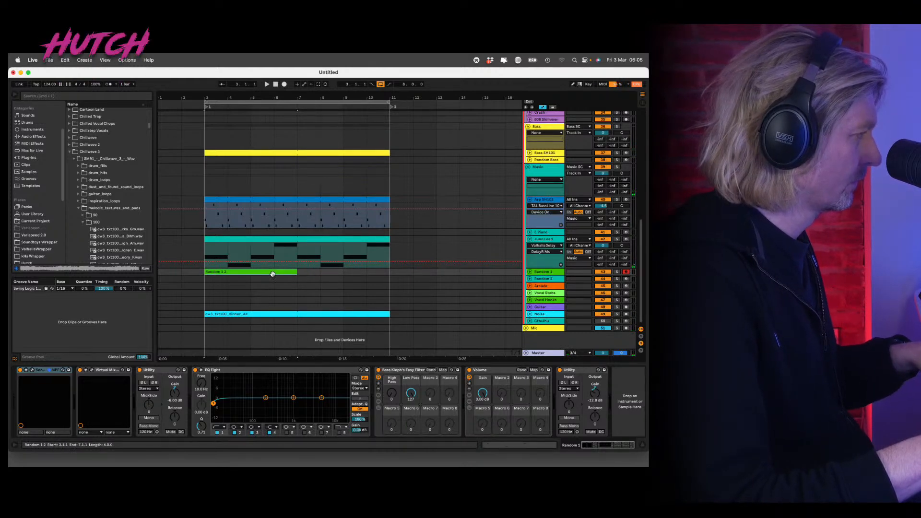
double_click(273, 272)
key("Right")
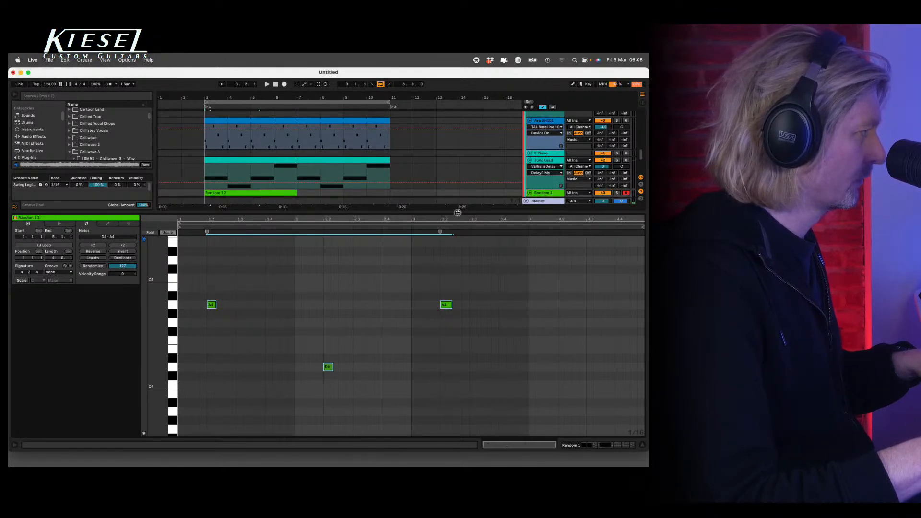
left_click_drag(457, 211, 457, 273)
left_click_drag(159, 381, 159, 369)
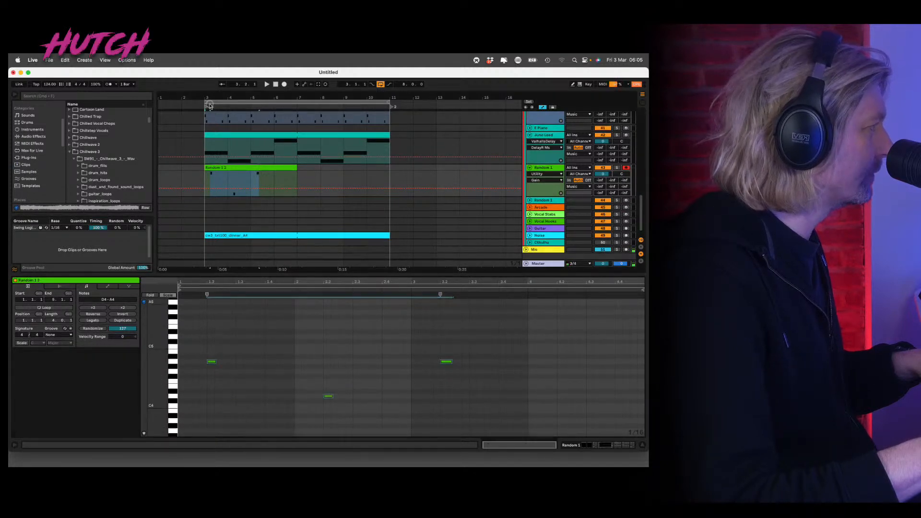
Duplicate the four-bar Random 1 clip to reach bar 11 and consolidate both clips into one eight-bar clip.
scroll(215, 97, "up", 5)
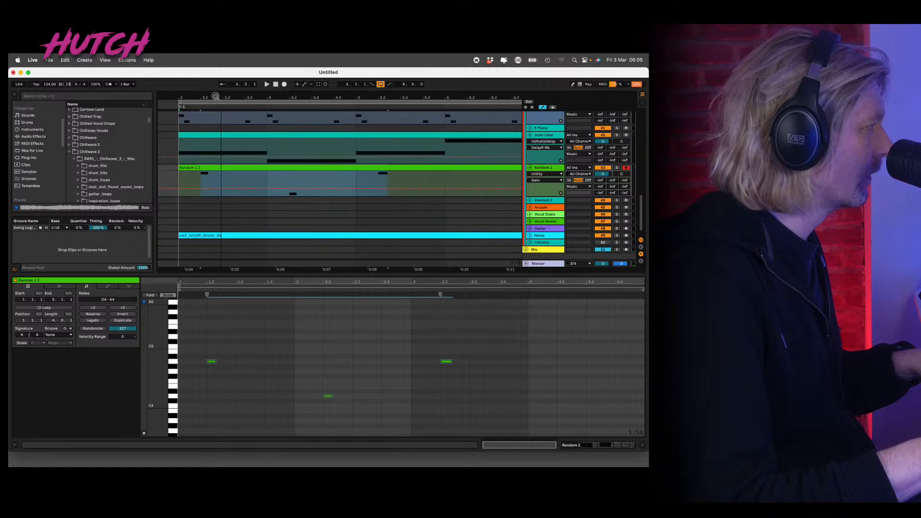
scroll(216, 97, "down", 5)
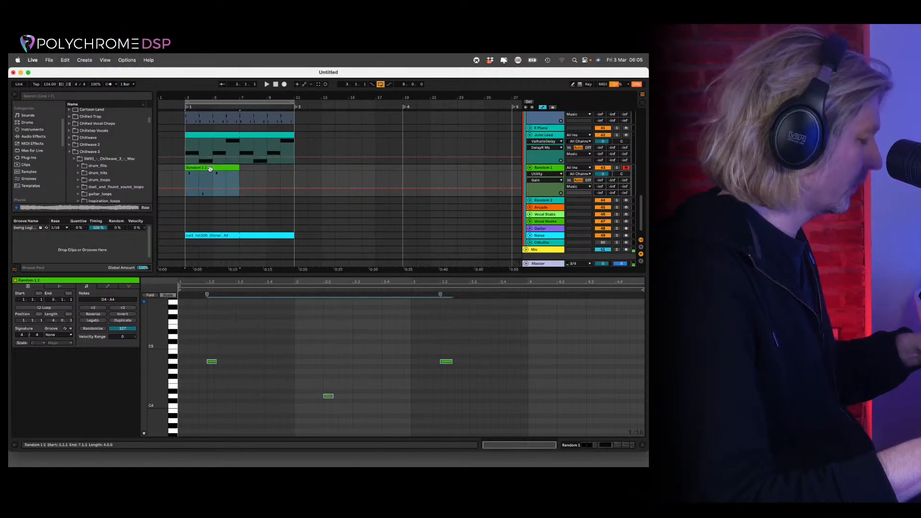
key("super+d")
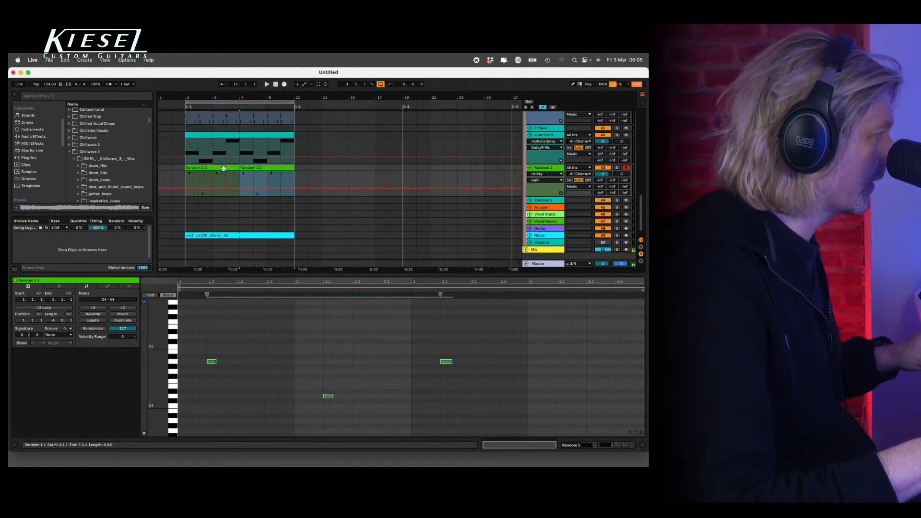
left_click(223, 169, "shift")
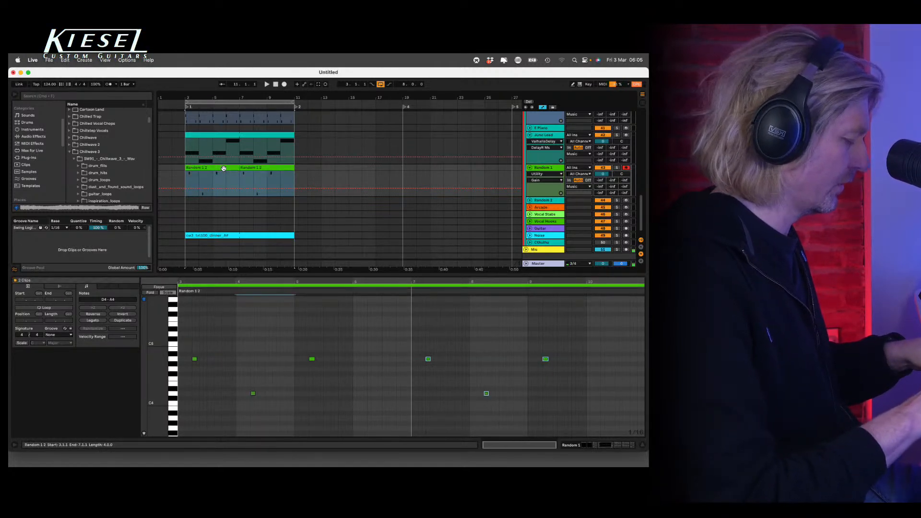
key("super+j")
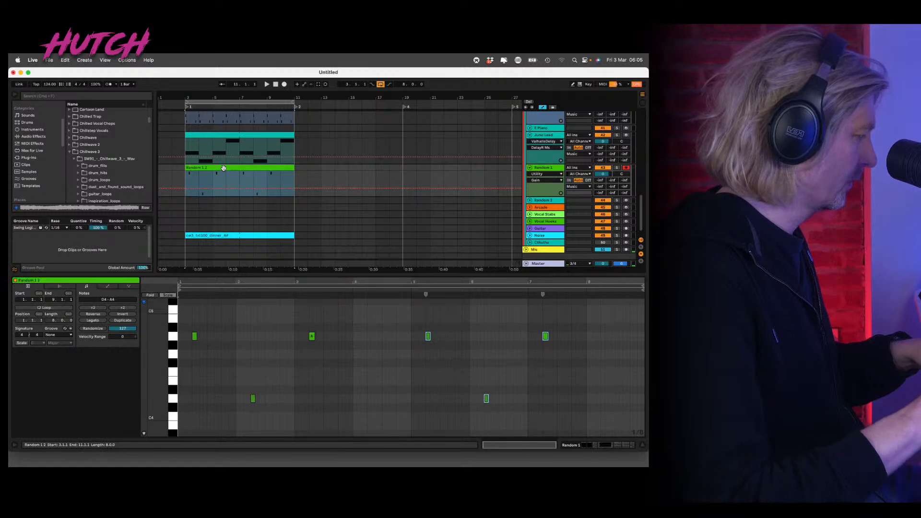
Play the loop and fold the Random 1, Juno Lead and Arp SH101 tracks in the arrangement.
key("space")
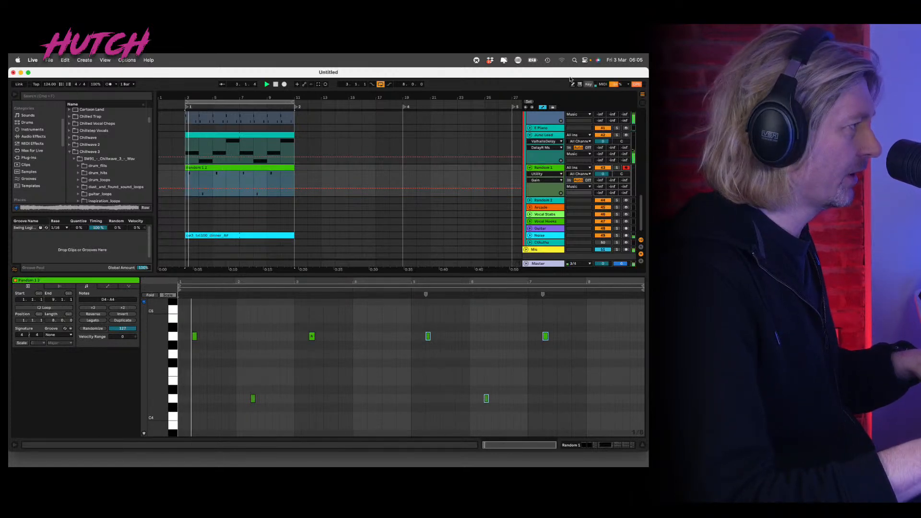
left_click(527, 168)
left_click(529, 135)
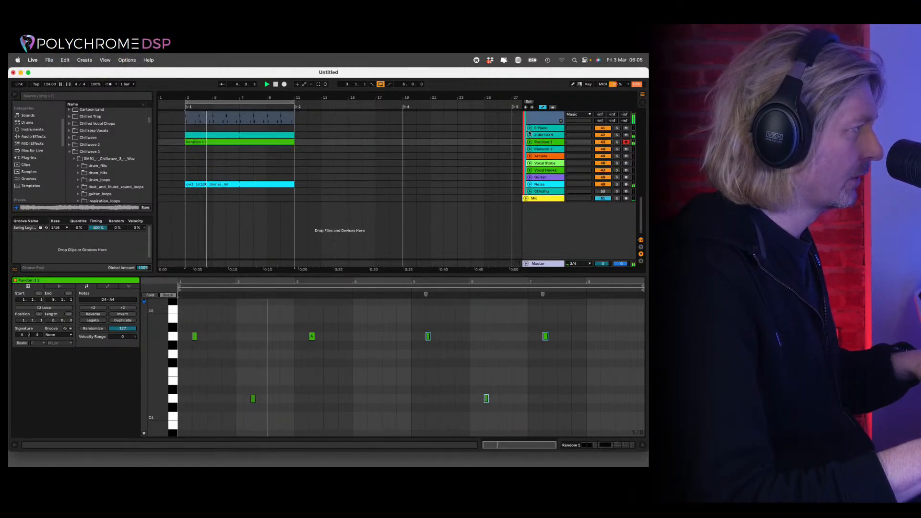
left_click(529, 129)
left_click(529, 129)
scroll(530, 176, "up", 3)
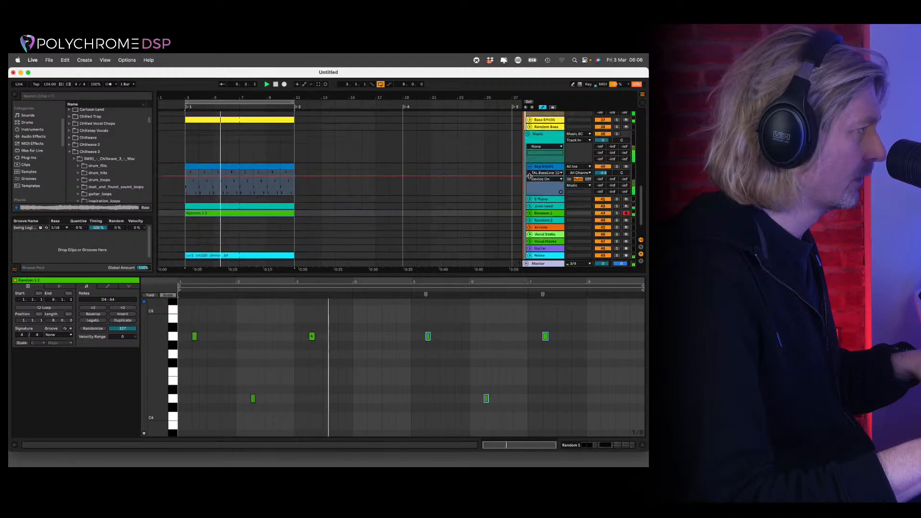
left_click(529, 167)
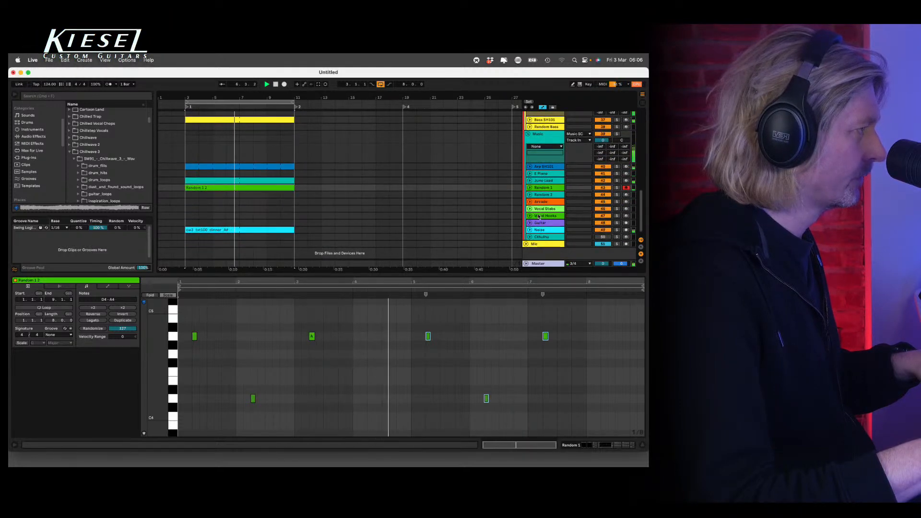
Show the Vocal Stabs device chain, switch to the Session View mixer and lower Random 1's volume to -4.4 dB.
left_click(541, 210)
double_click(541, 210)
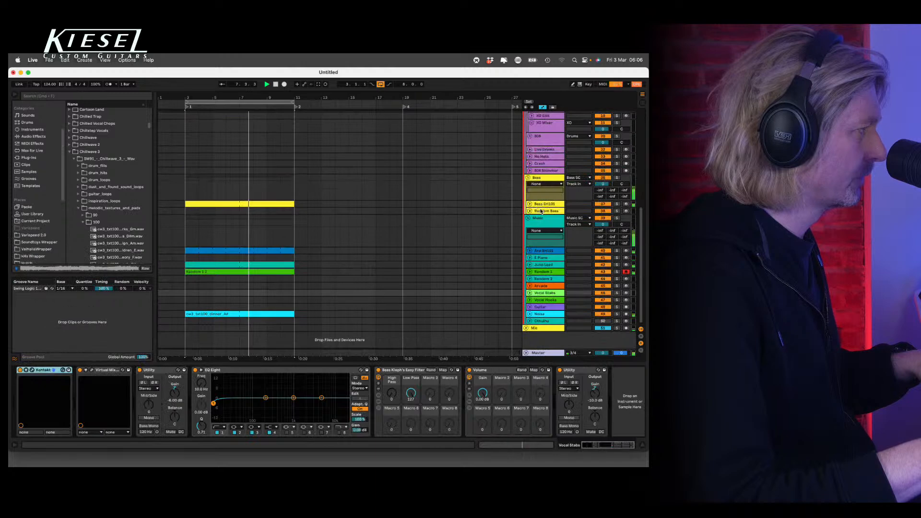
key("Tab")
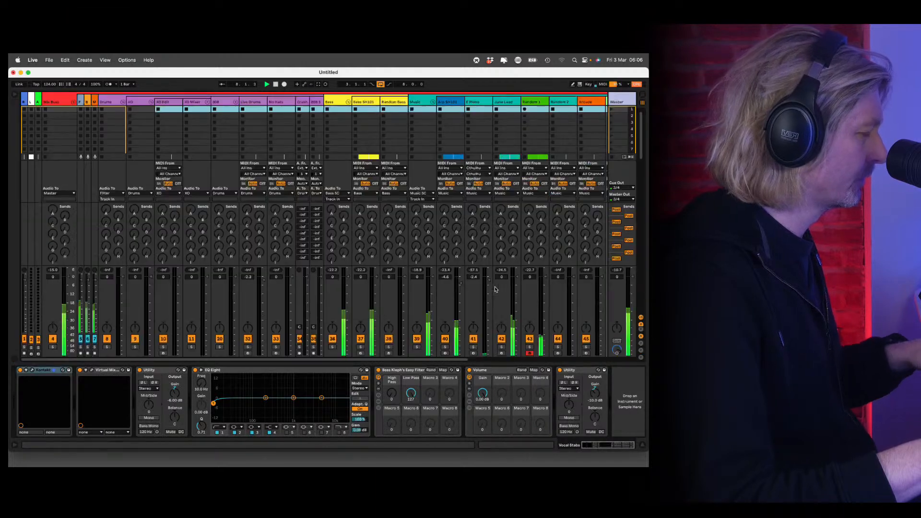
left_click(545, 278)
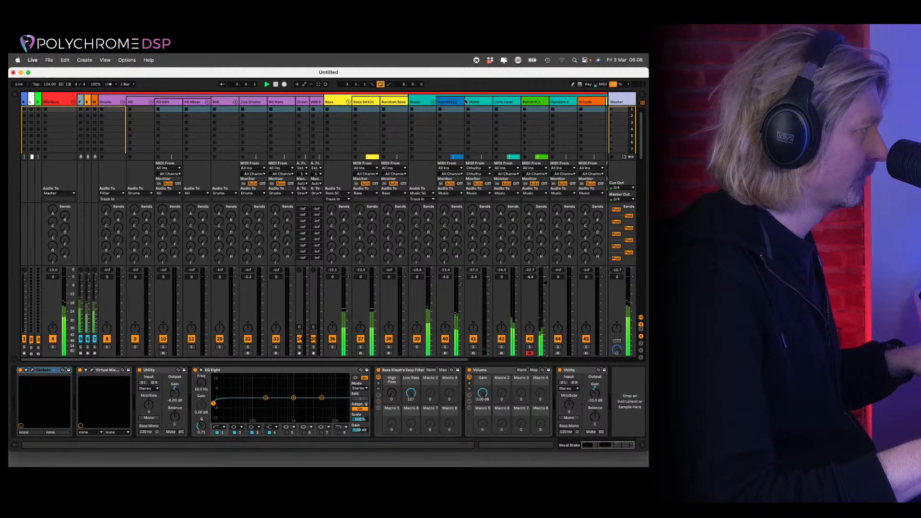
Raise the low-cut frequency in the Juno Lead's EQ Eight to about 85 Hz and show the Arp SH101 device chain.
left_click(499, 101)
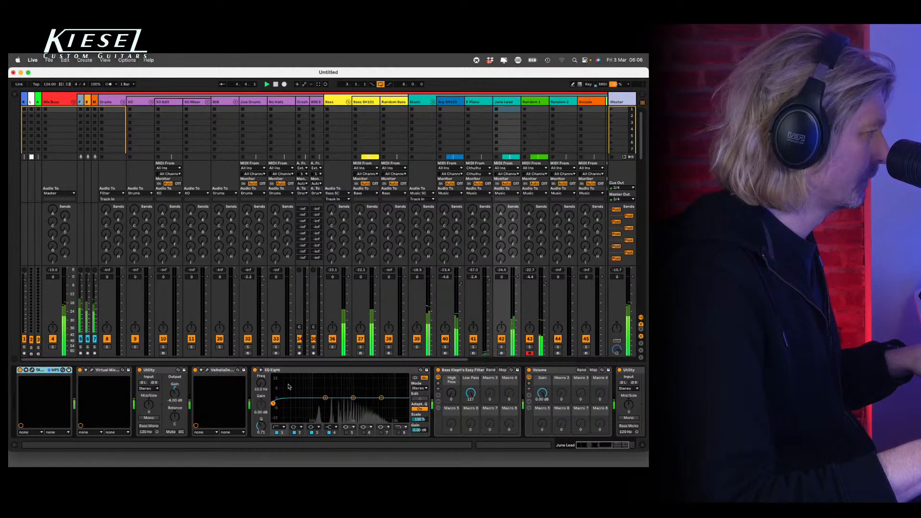
left_click_drag(263, 384, 264, 386)
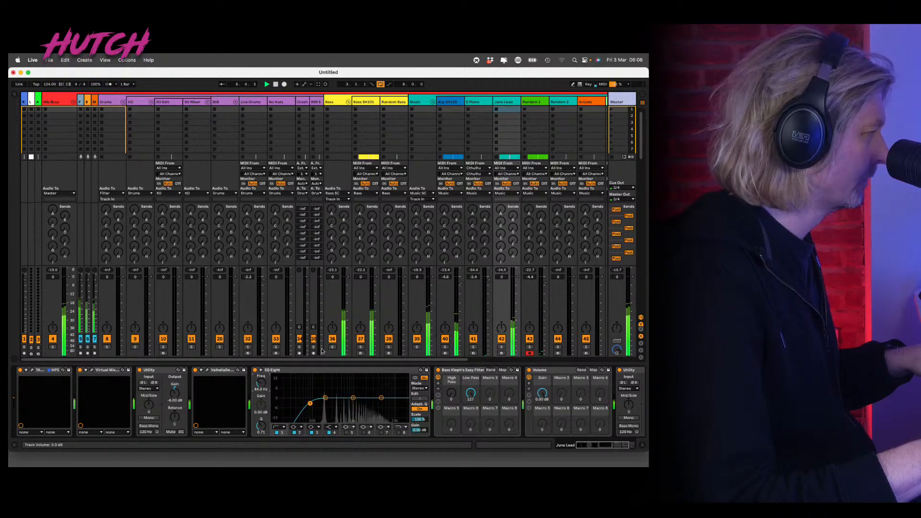
left_click(454, 105)
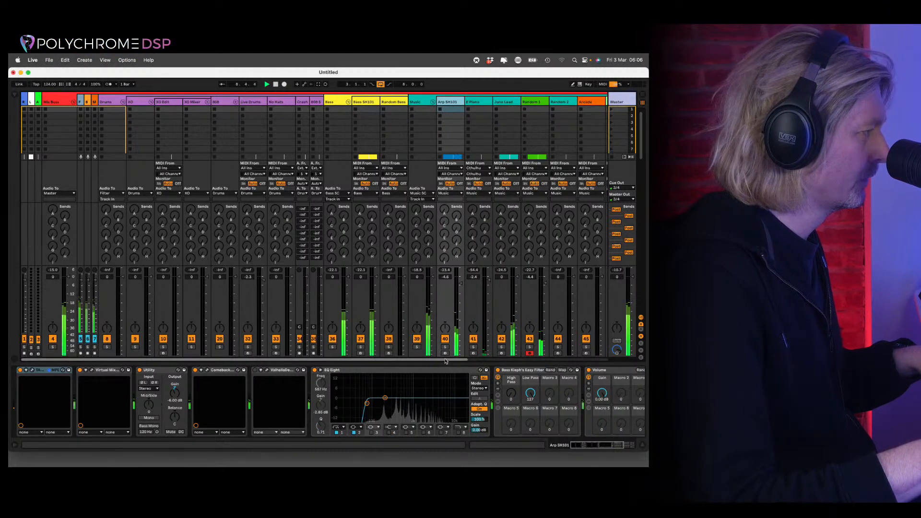
Deactivate the eight-bar cw3_txt100_dinner_A# clip on the Noise track in the arrangement and play the loop.
left_click_drag(444, 359, 487, 360)
left_click(474, 106)
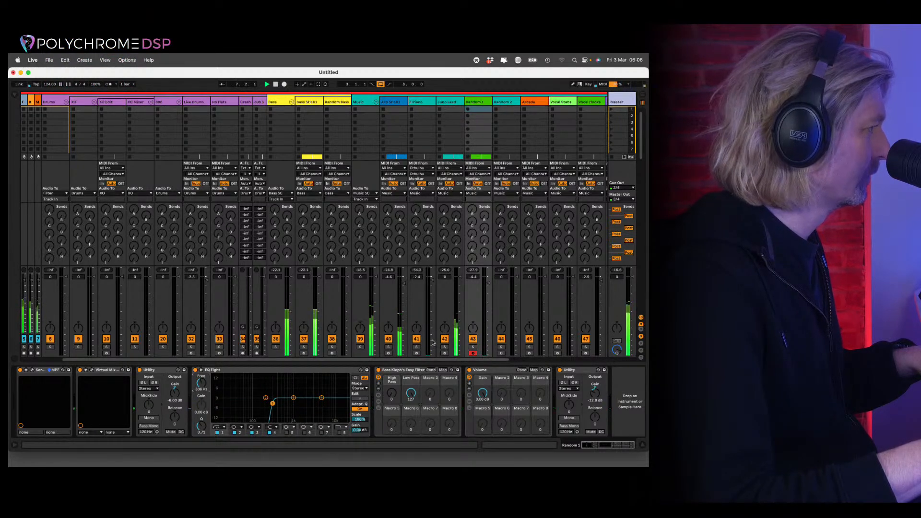
scroll(402, 331, "right", 5)
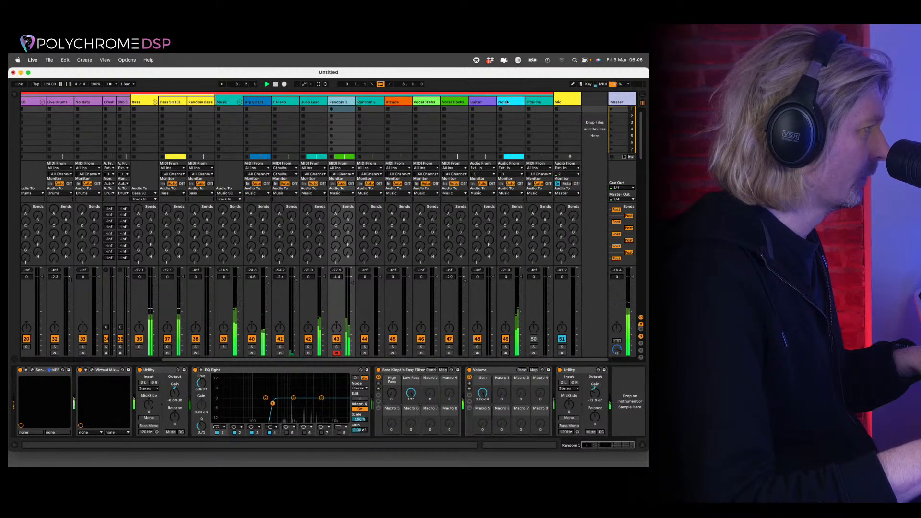
key("Tab")
left_click(264, 313)
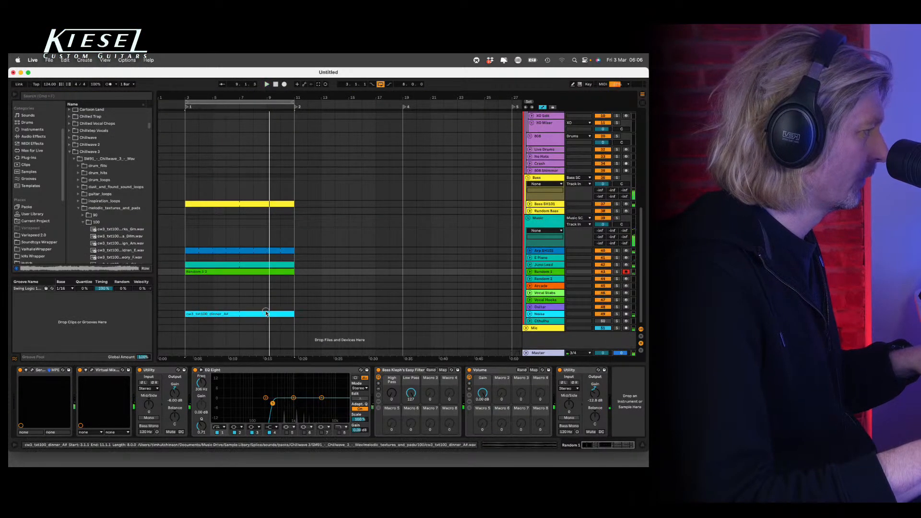
key("Delete")
key("space")
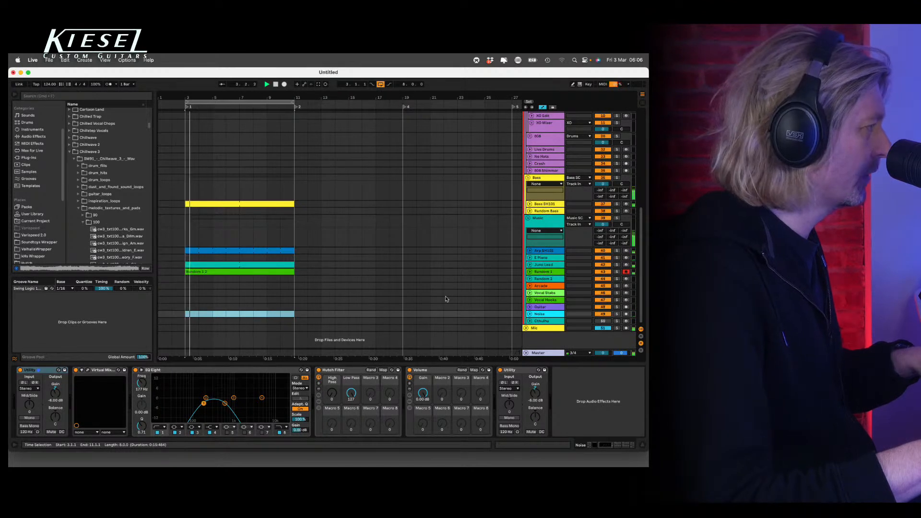
Check the device chains of the Arcade, Noise, Cthulhu and Vocal Stabs tracks.
left_click(542, 286)
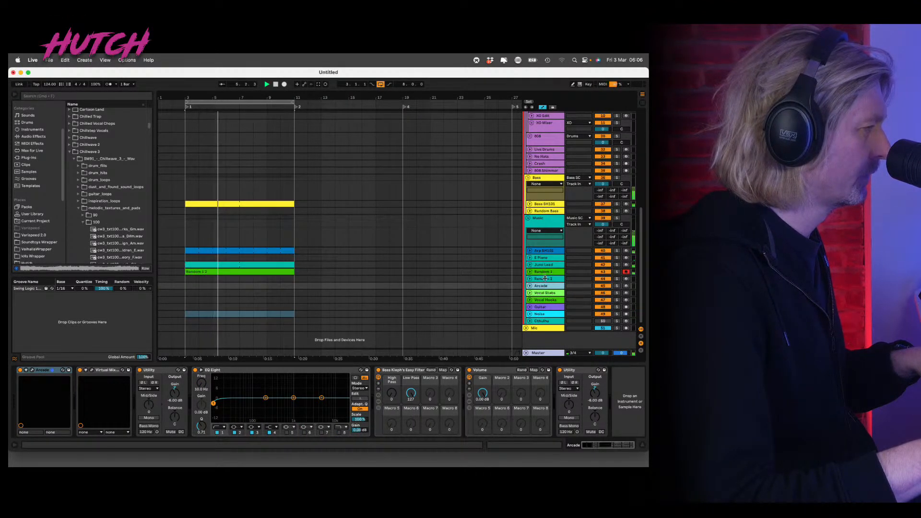
left_click(545, 315)
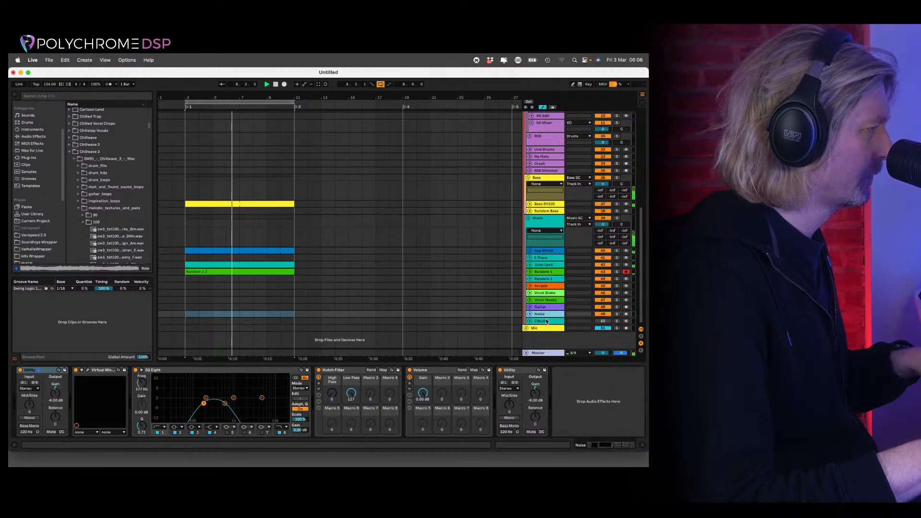
left_click(547, 321)
left_click(545, 292)
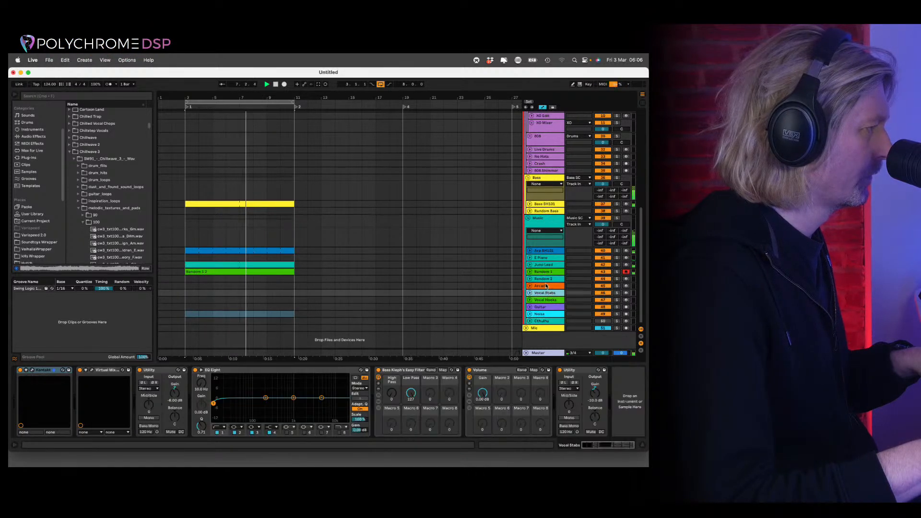
Browse the 100 folder of melodic_textures_and_pads in the Chillwave 3 pack and preview several samples.
scroll(134, 254, "down", 1)
left_click(134, 259)
left_click(118, 232)
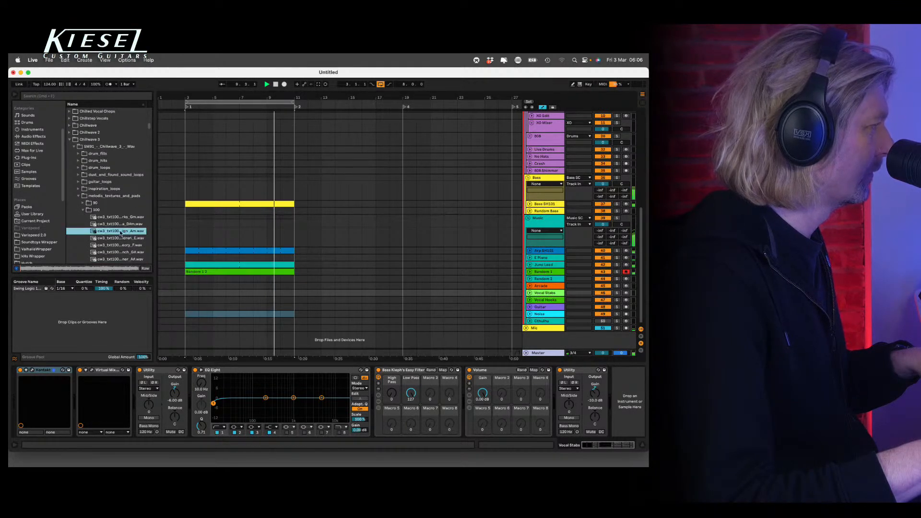
scroll(113, 234, "down", 3)
left_click(111, 233)
scroll(113, 242, "down", 4)
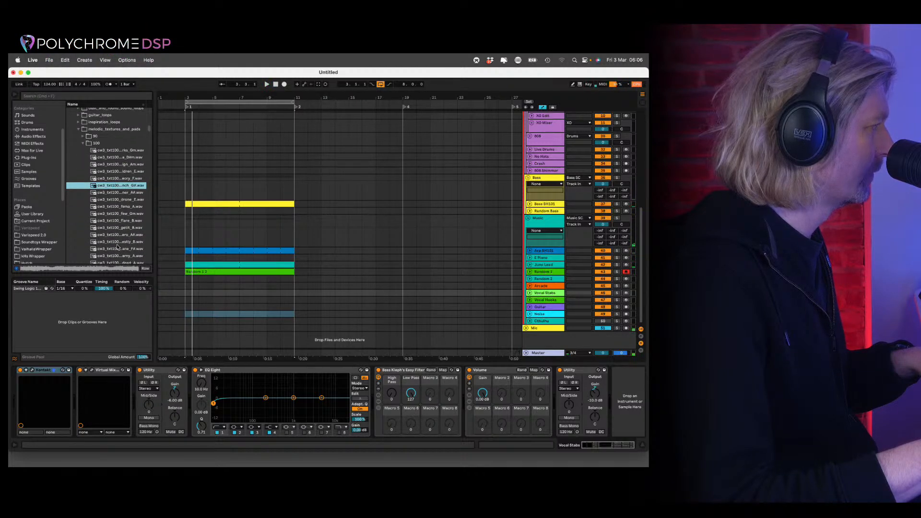
scroll(118, 247, "down", 2)
scroll(118, 247, "down", 4)
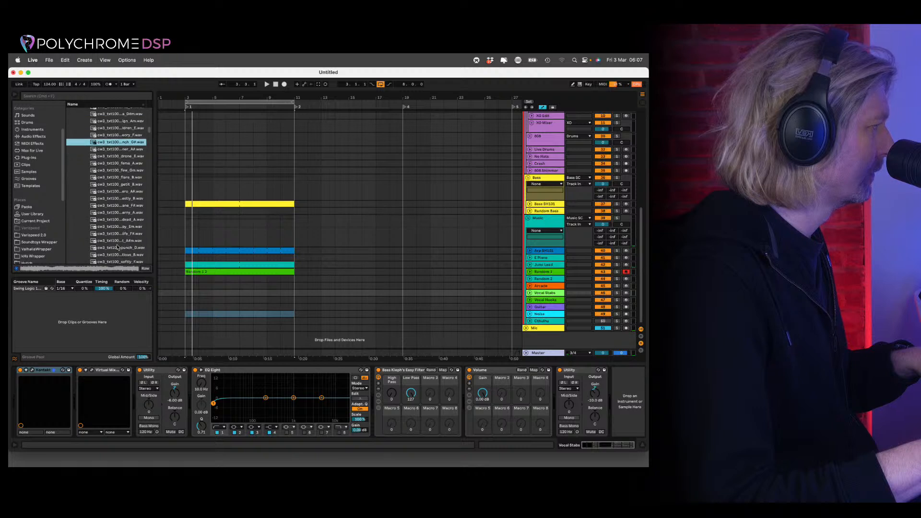
scroll(118, 247, "down", 3)
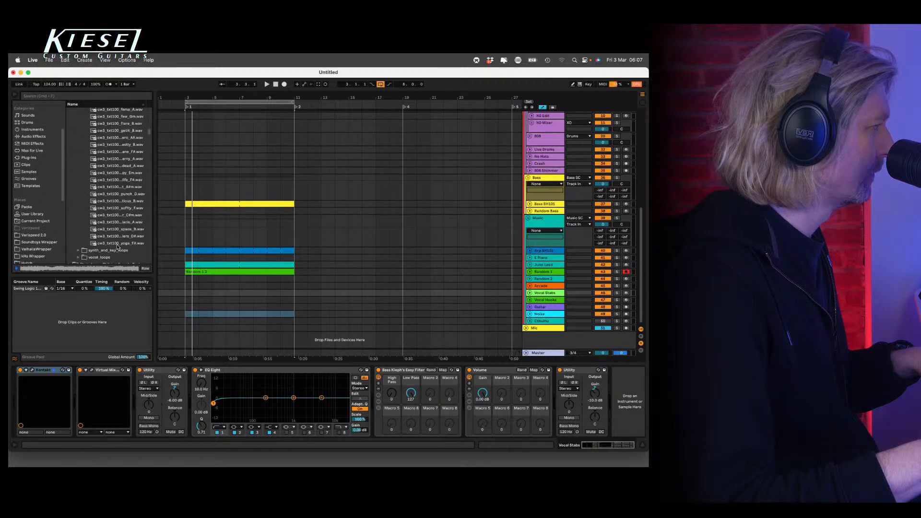
scroll(77, 147, "up", 10)
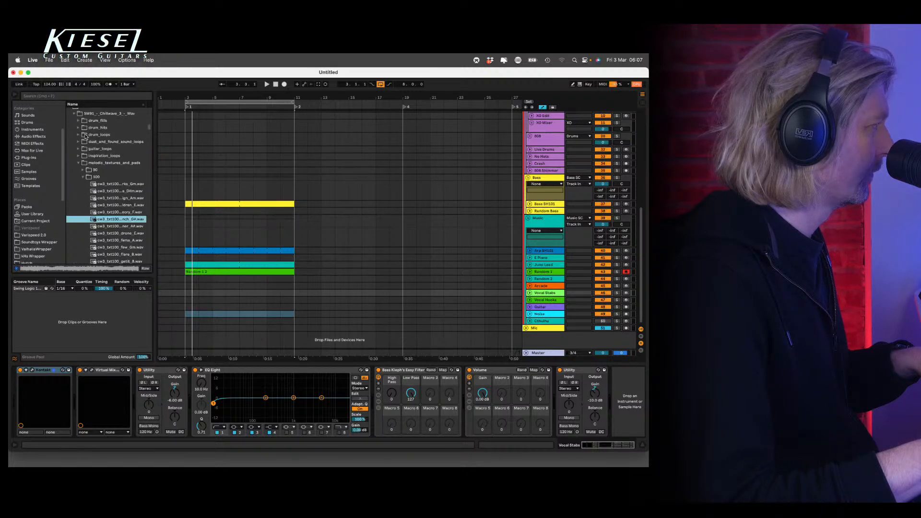
Preview cw3_txt90_fiftyfifty_Am from the 90 folder and place it on the Noise track at bar 3.
left_click(88, 170)
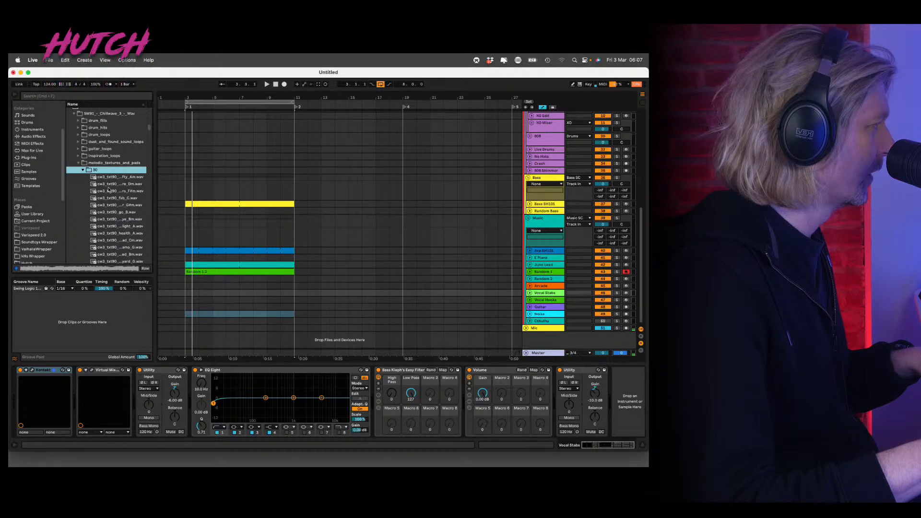
left_click(109, 178)
left_click_drag(101, 184, 214, 310)
key("space")
Set the new noise clip's Beats warping to preserve 1/16 with forward-only transients and an envelope of 10.
double_click(195, 314)
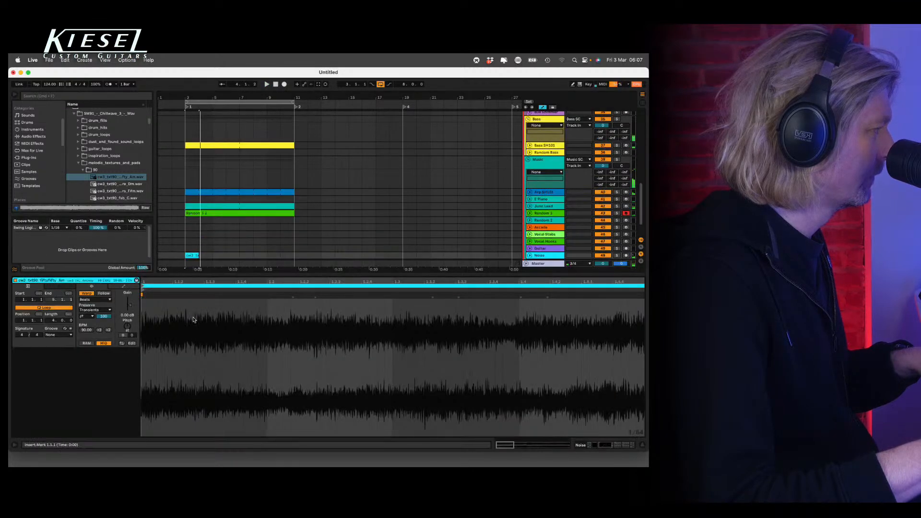
left_click(87, 316)
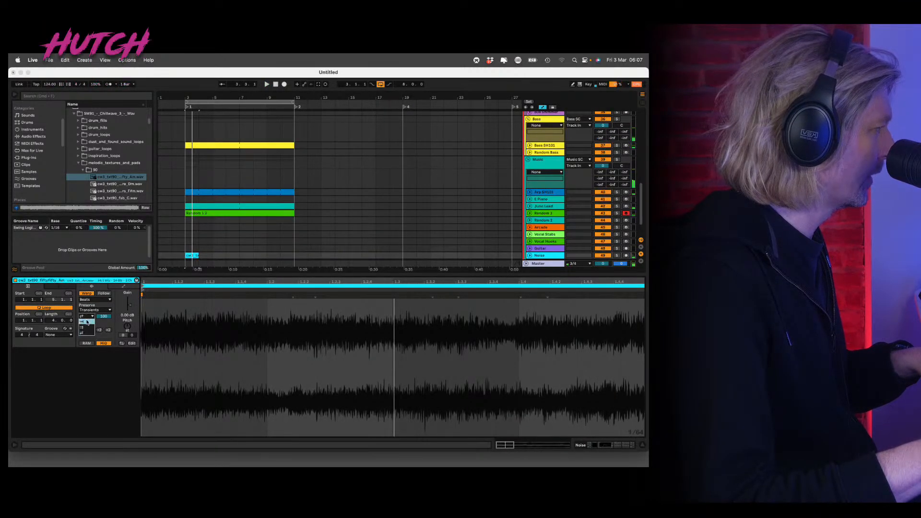
left_click(95, 310)
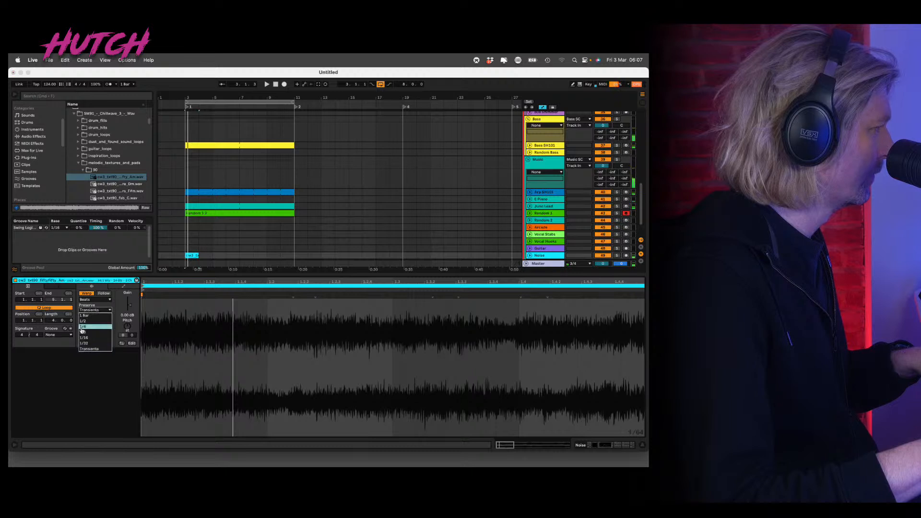
left_click(108, 338)
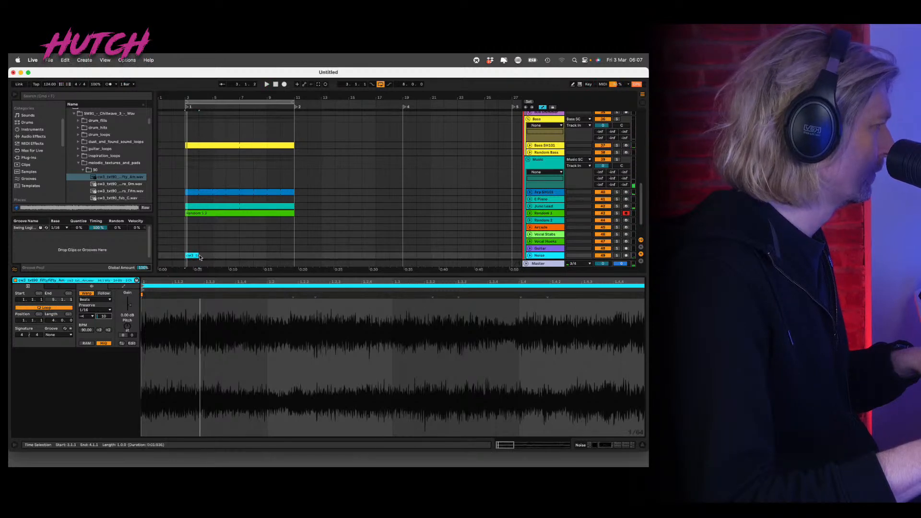
Select the first two bars of the noise sample and make them the clip's loop.
mouse_move(198, 256)
left_mouse_down()
mouse_move(240, 250)
mouse_move(198, 254)
left_mouse_up()
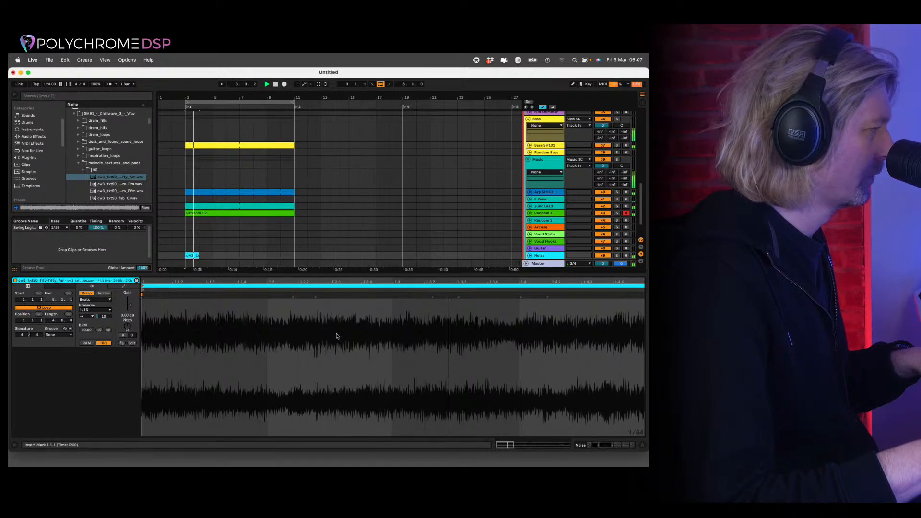
left_click_drag(316, 285, 256, 290)
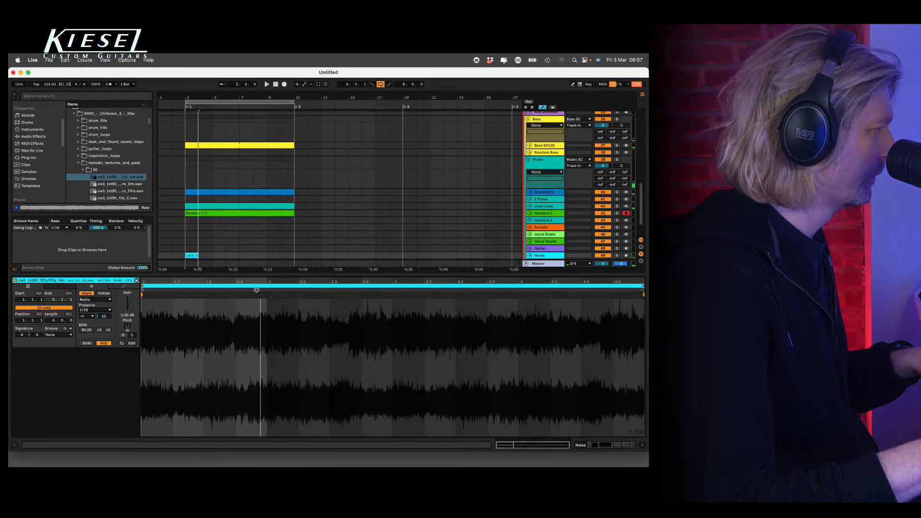
left_click_drag(392, 310, 143, 312)
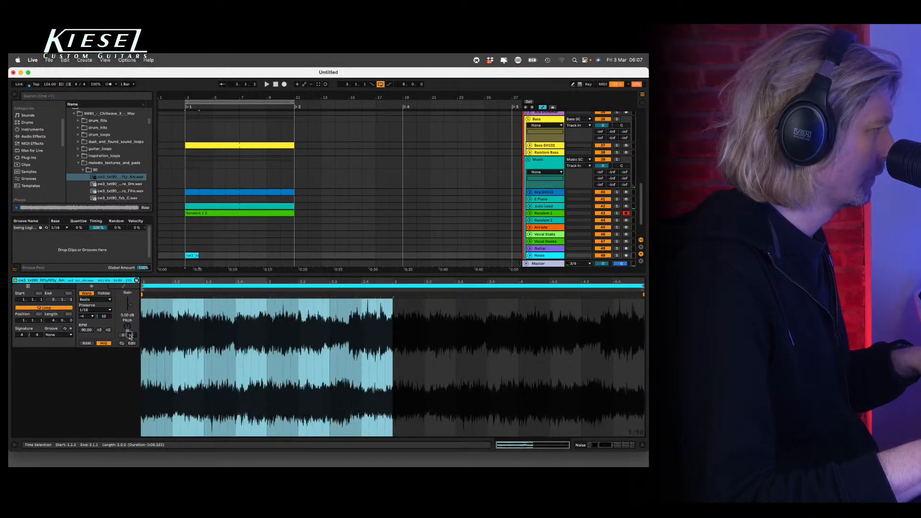
key("super+l")
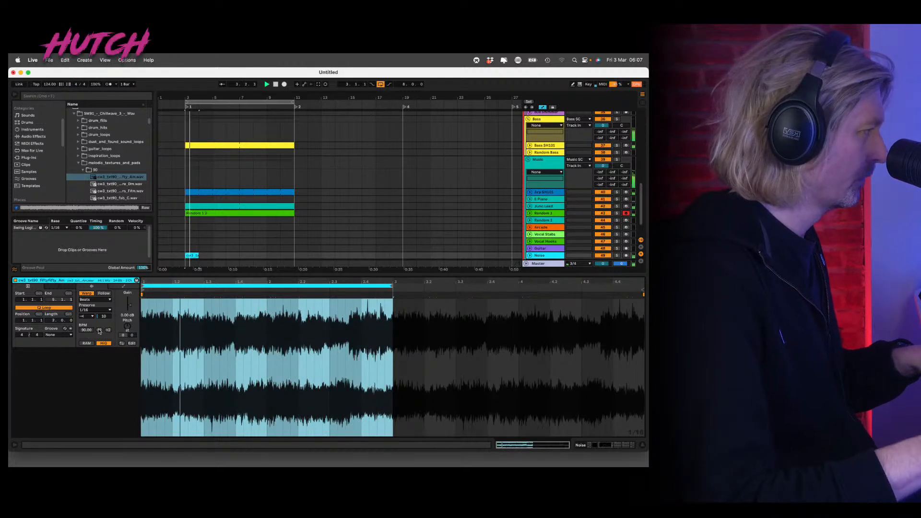
Extend the noise clip to bar 11 and shorten its internal loop to one bar.
left_click_drag(199, 253, 267, 246)
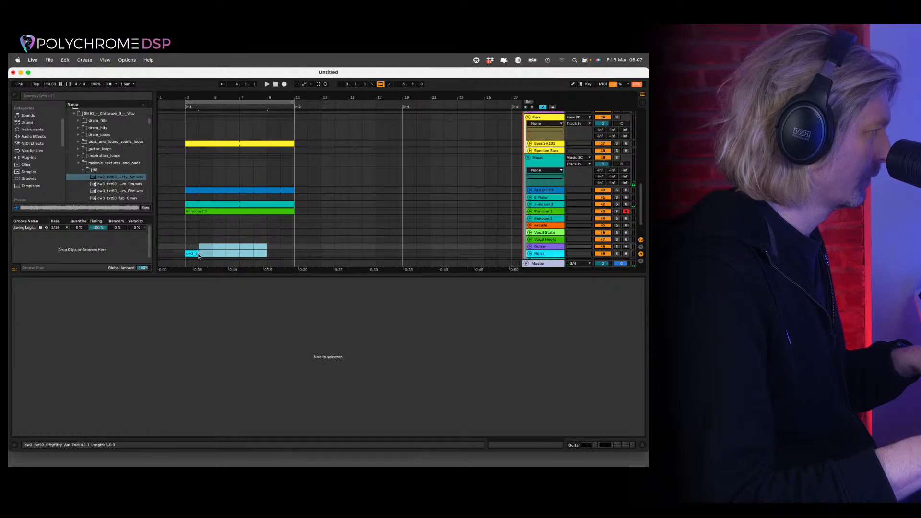
left_click_drag(200, 255, 256, 250)
key("space")
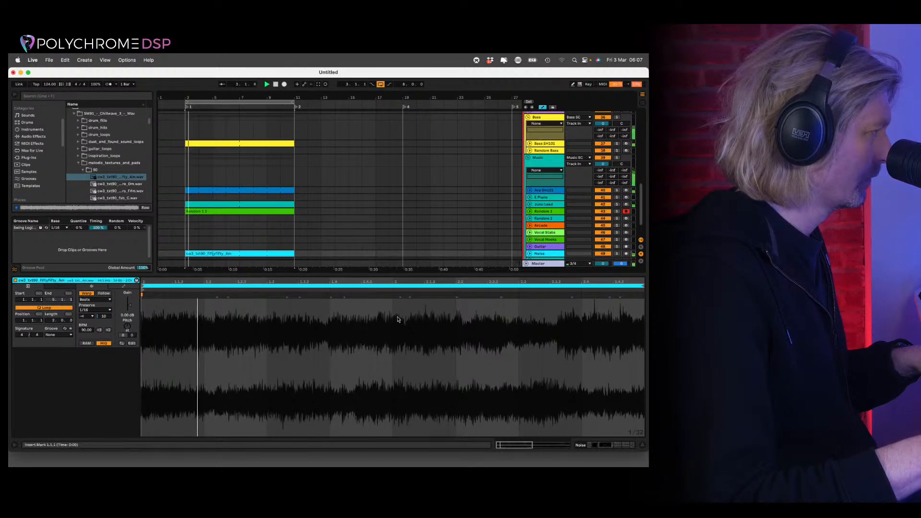
left_click_drag(265, 286, 266, 282)
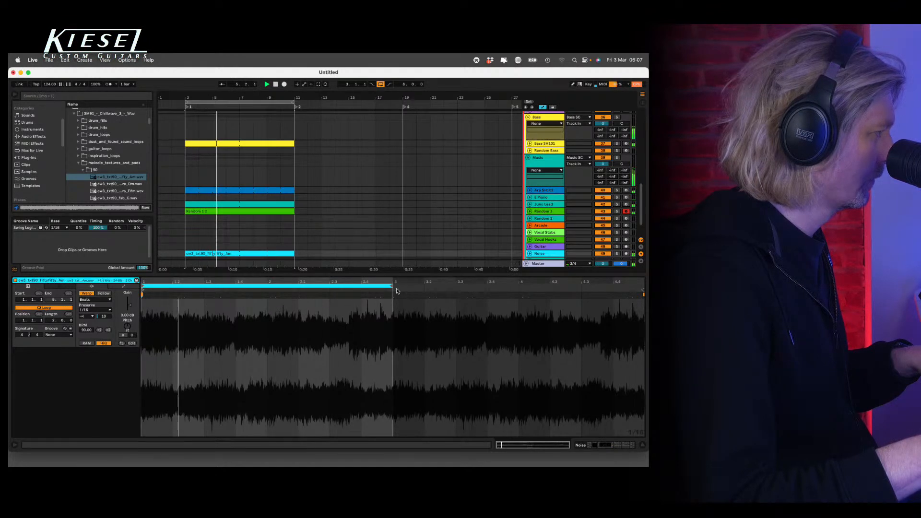
left_click_drag(393, 288, 267, 287)
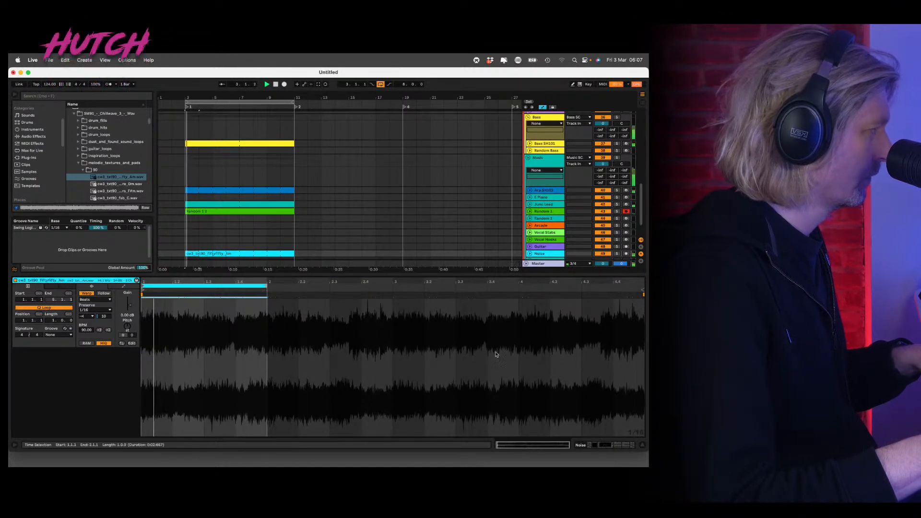
Unfold the XO Edit track in the Drums group and open its XO plugin window.
left_click(641, 449)
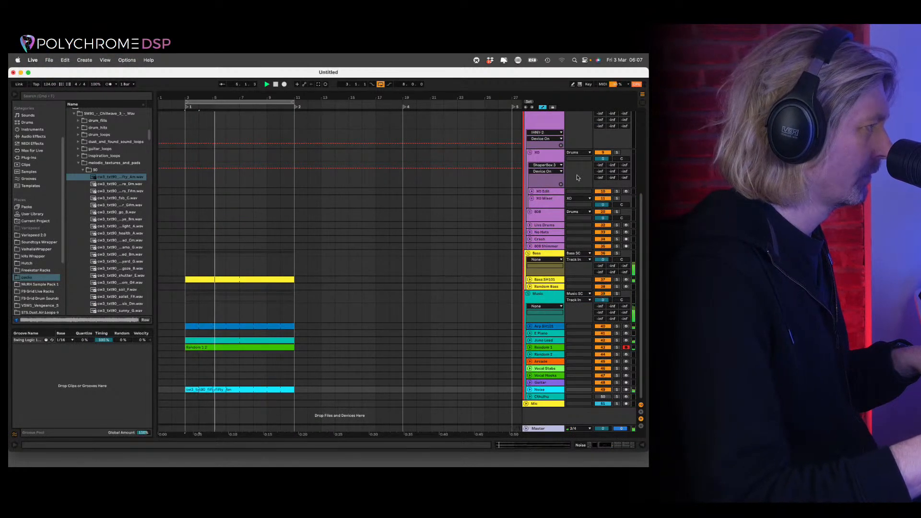
scroll(520, 148, "up", 1)
scroll(519, 147, "up", 2)
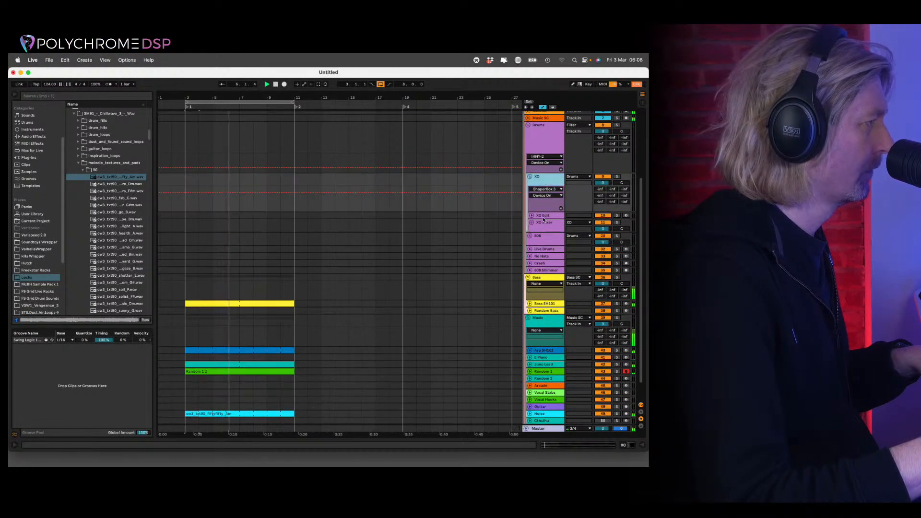
double_click(544, 216)
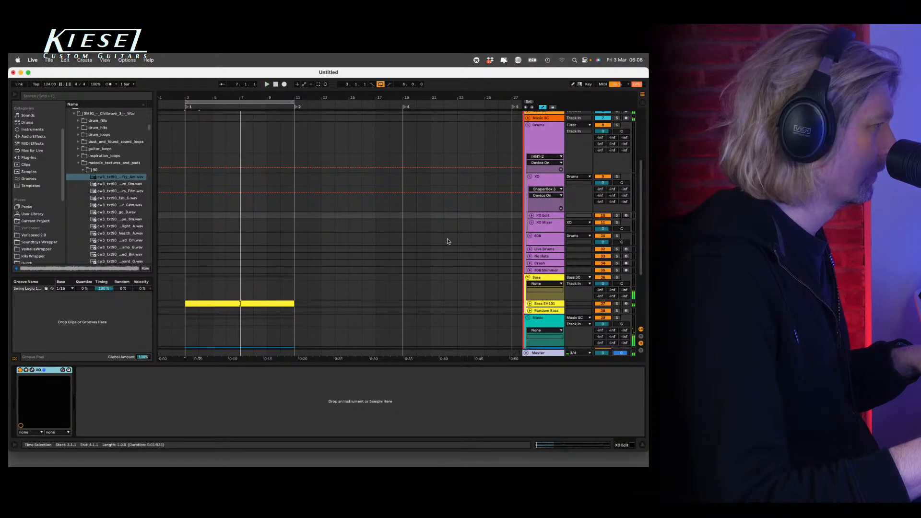
left_click(531, 217)
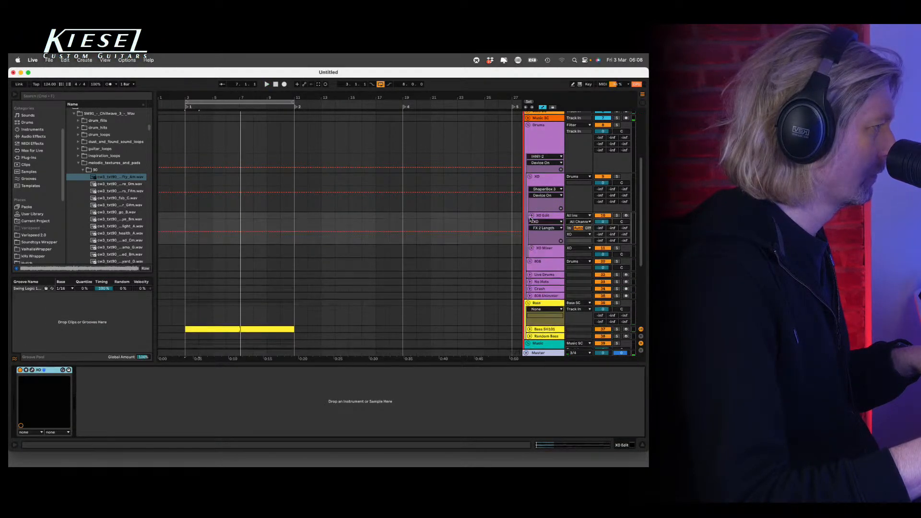
left_click(31, 370)
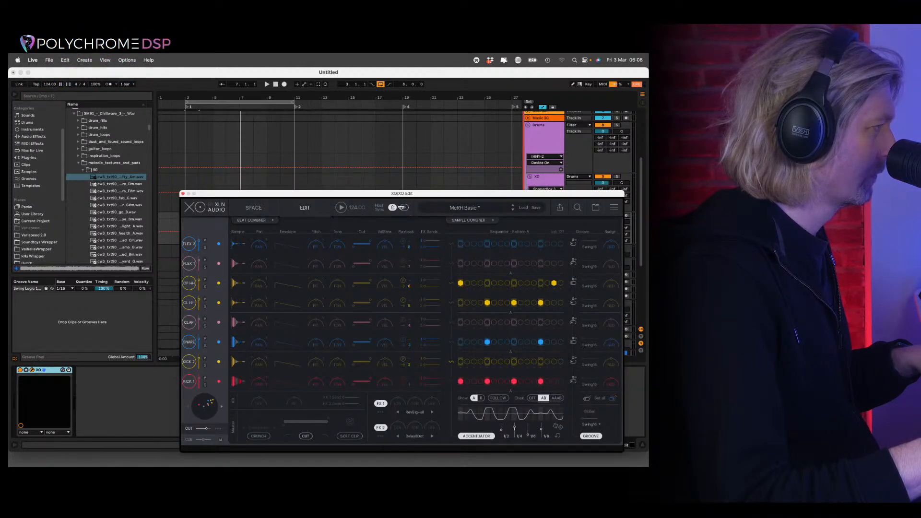
Filter XO's preset browser to user presets and load Hutch Vapor Shred 2.
left_click(476, 206)
left_click(452, 239)
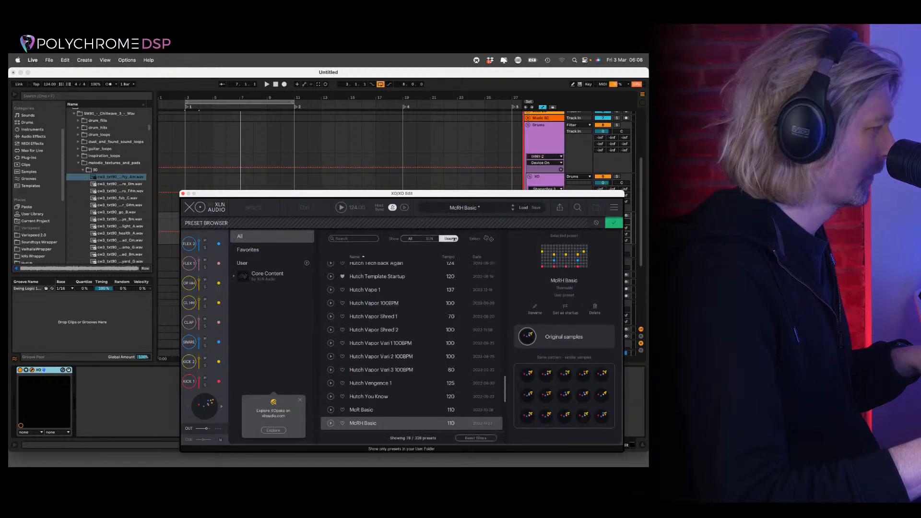
left_click(385, 330)
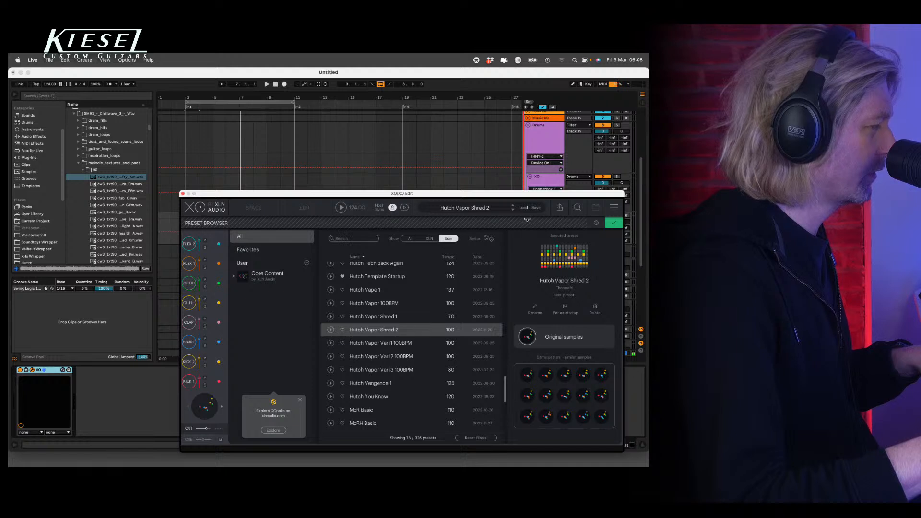
Export XO's current beat as a MIDI clip onto the XO Edit track at bar 3, and close the plugin window.
left_click(560, 207)
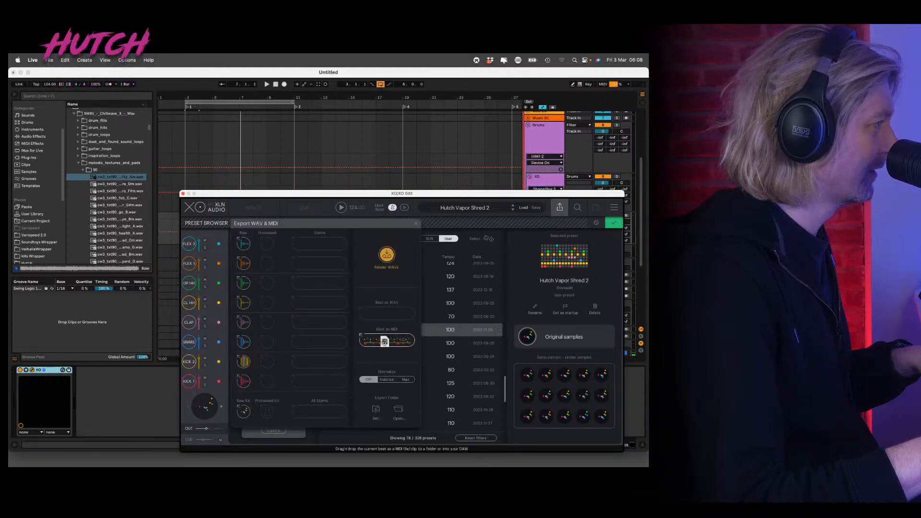
left_click_drag(378, 193, 356, 247)
left_click(492, 264)
left_click(491, 260)
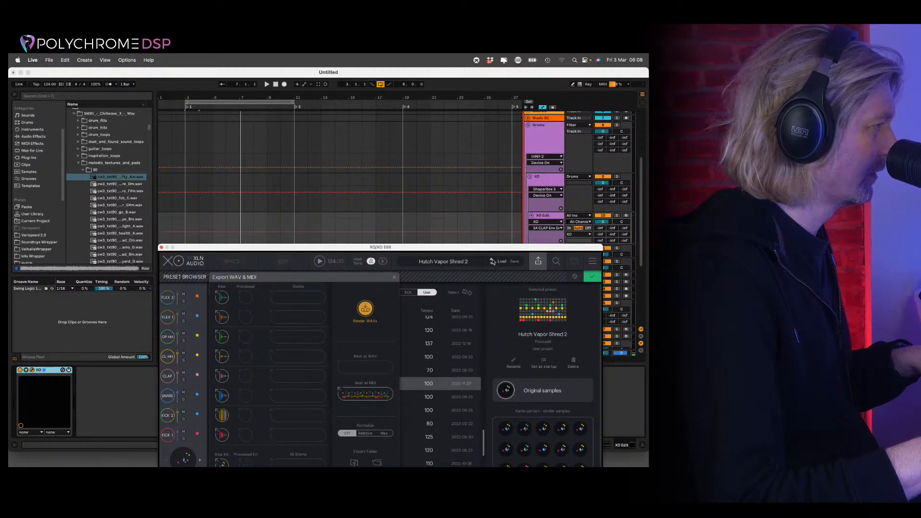
left_click(491, 260)
left_click(491, 263)
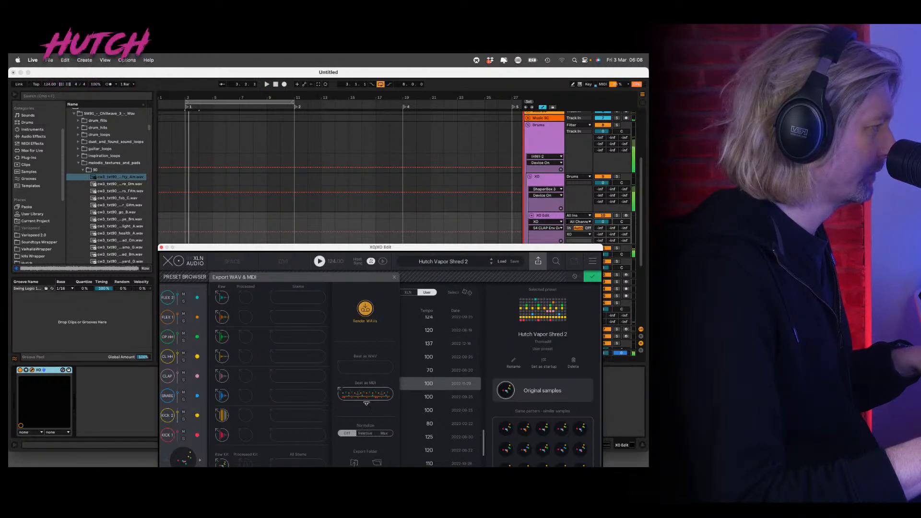
left_click_drag(335, 246, 350, 296)
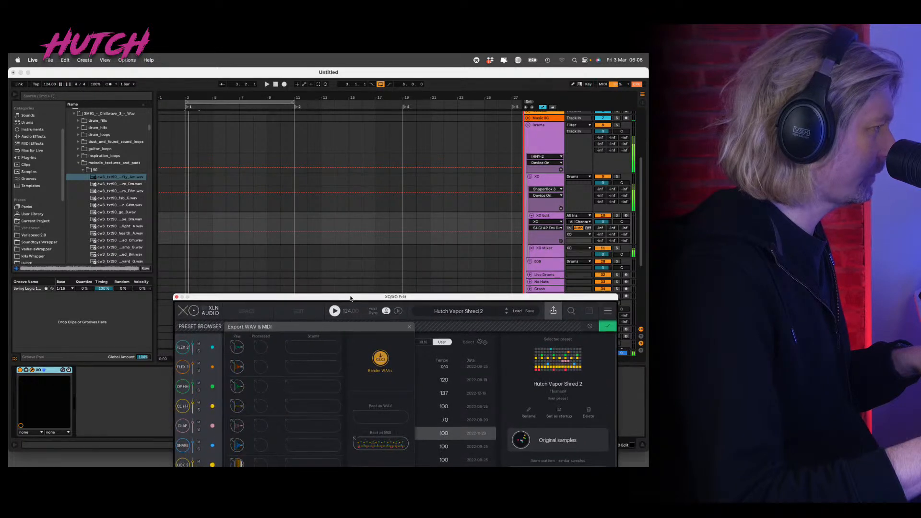
left_click_drag(379, 442, 245, 258)
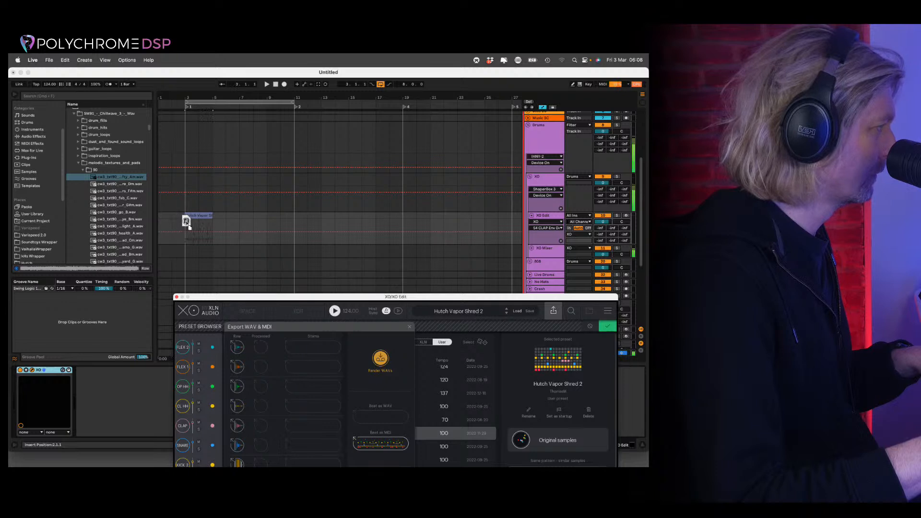
left_click_drag(186, 222, 188, 222)
left_click(347, 280)
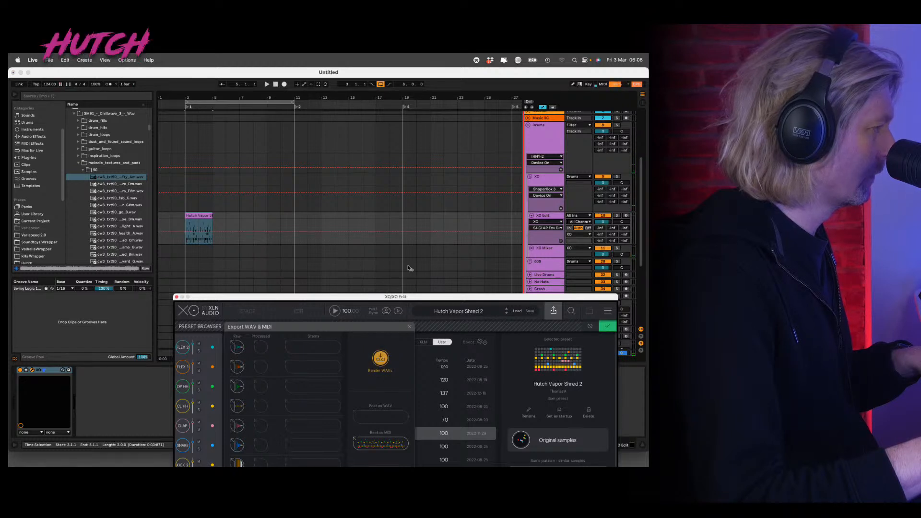
left_click(606, 326)
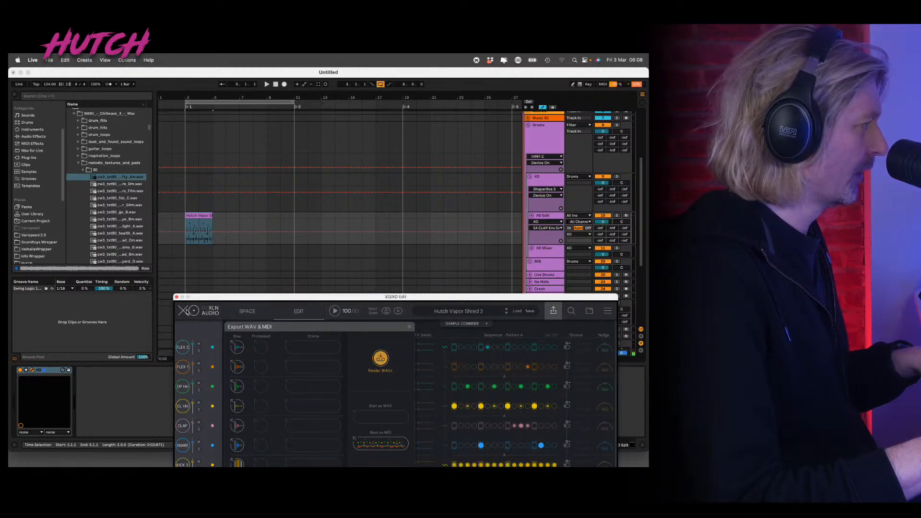
left_click(175, 297)
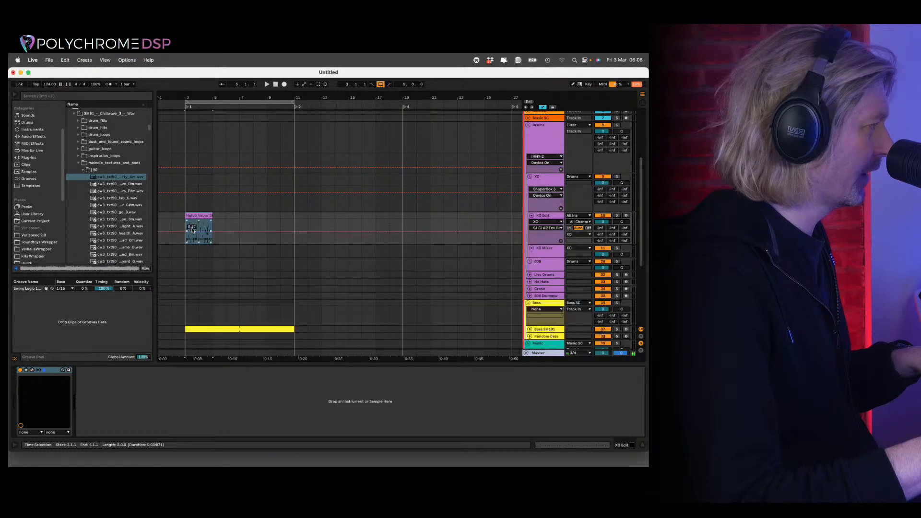
Extend the XO drum clip to bar 11 and play it with the other parts, folding the XO Edit track and hiding the device view.
left_click_drag(233, 213, 314, 215)
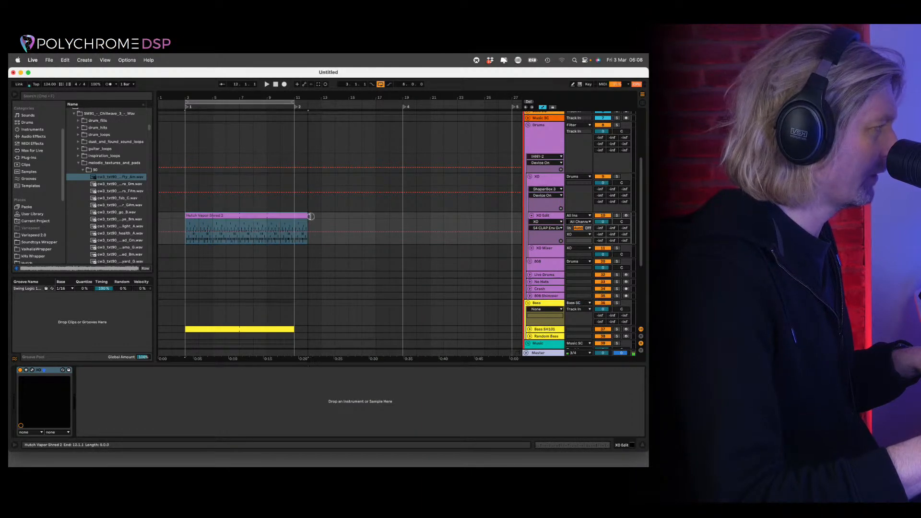
scroll(470, 236, "down", 4)
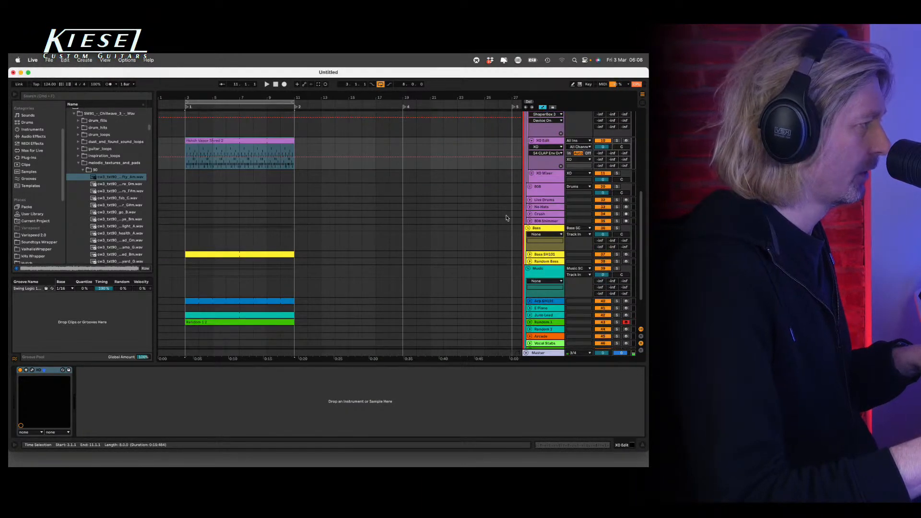
key("space")
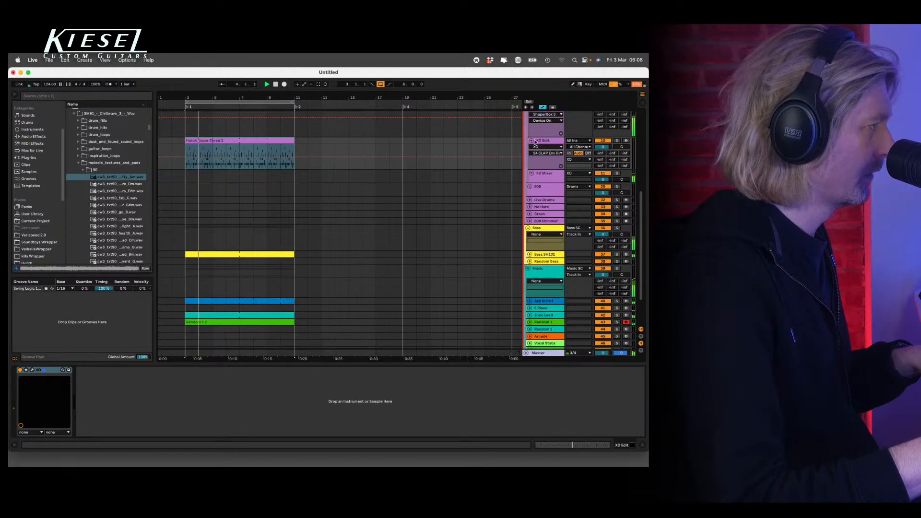
left_click(533, 141)
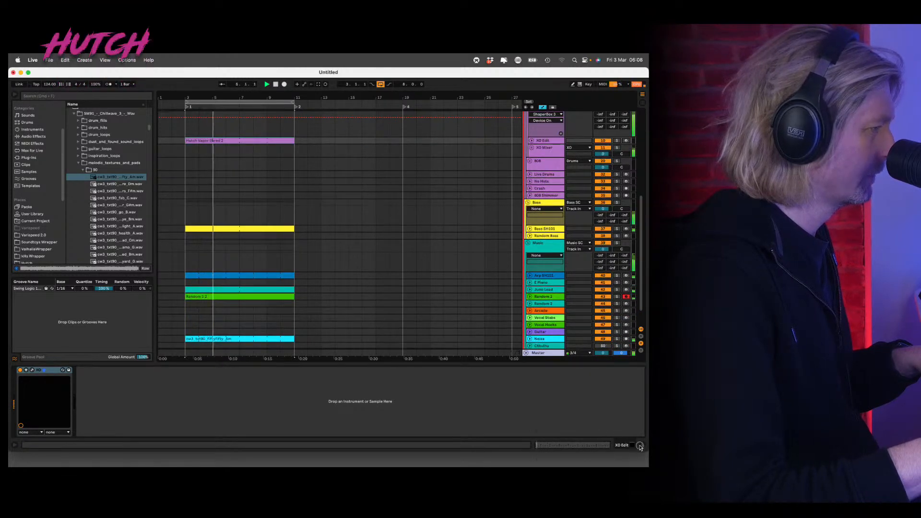
left_click(640, 446)
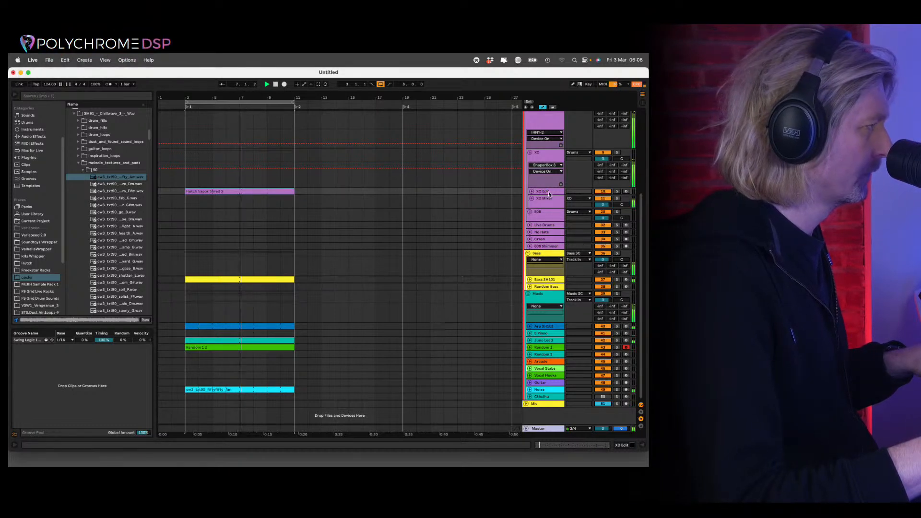
Move the last D1 note of each bar in the XO drum clip to 1.4.1 and 2.4.1, and play the result.
double_click(259, 191)
key("space")
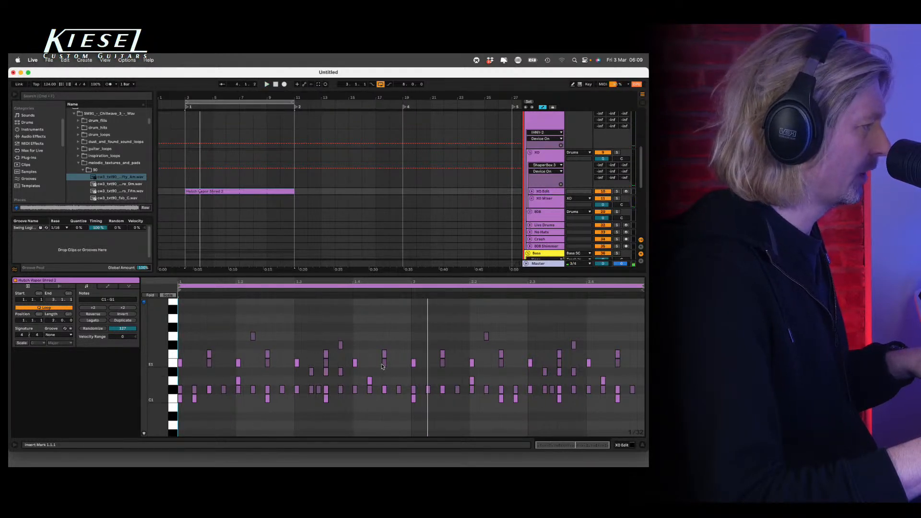
left_click_drag(370, 382, 354, 383)
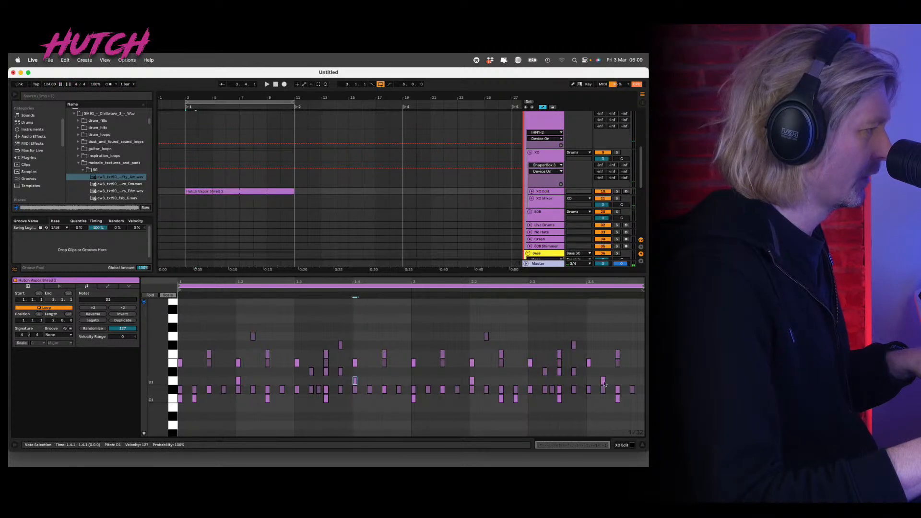
key("space")
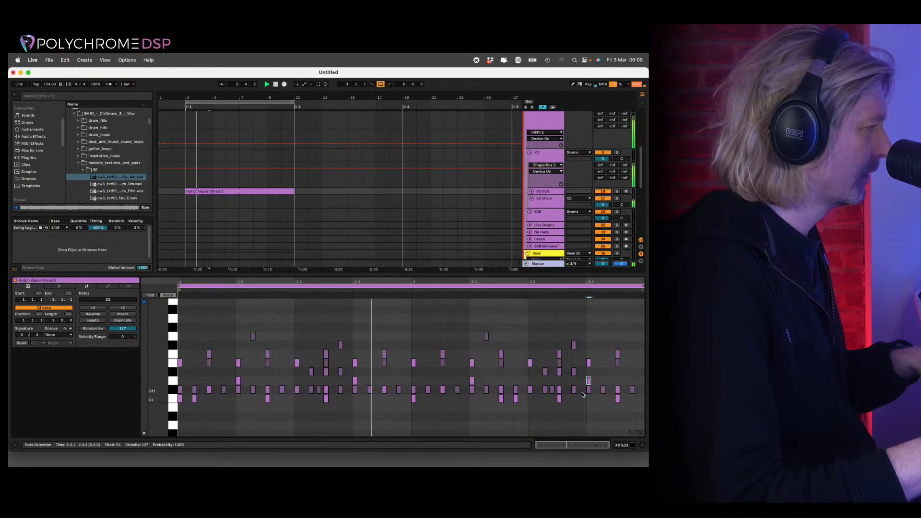
key("super+alt+l")
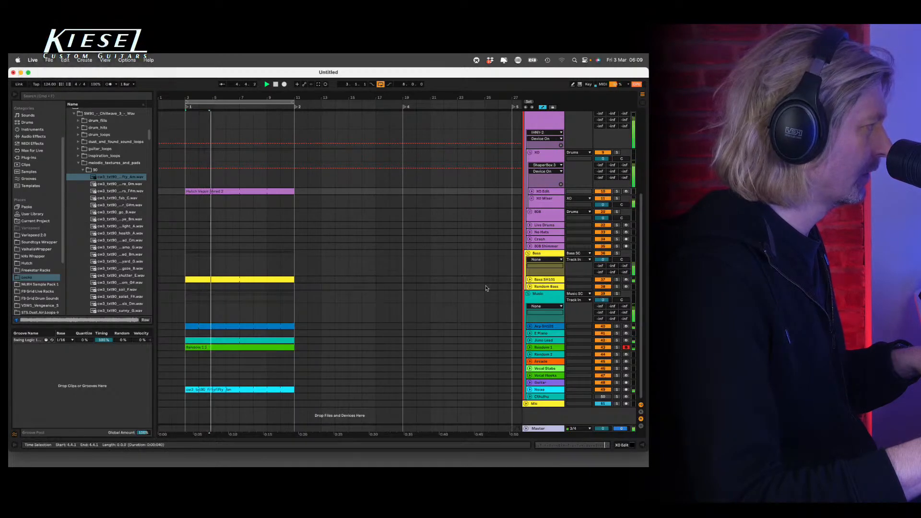
Raise the XO Mixer track's volume to -3.9 dB in the Session mixer and return to the arrangement.
key("Tab")
key("super+alt+l")
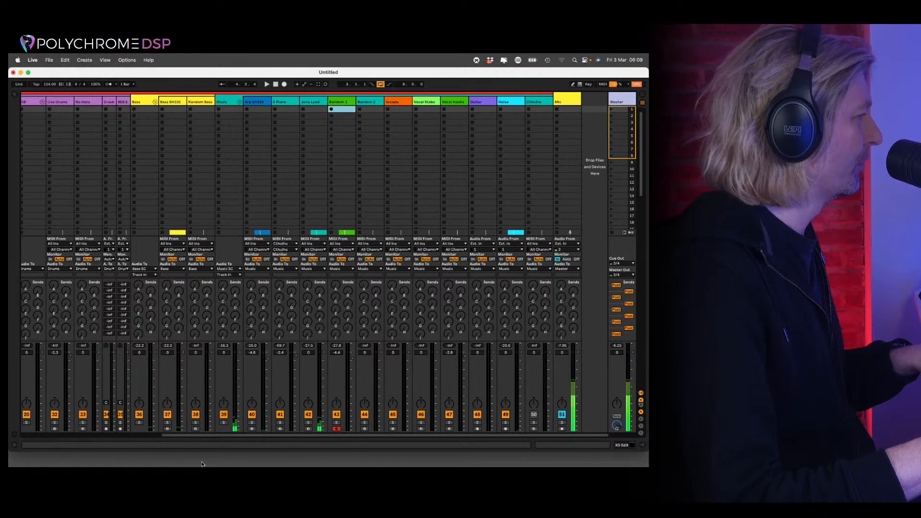
scroll(217, 437, "left", 10)
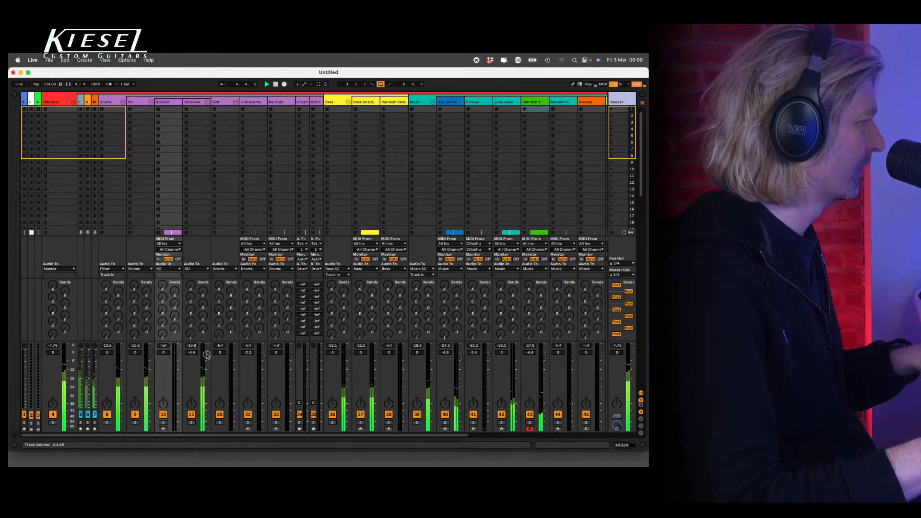
scroll(206, 355, "up", 2)
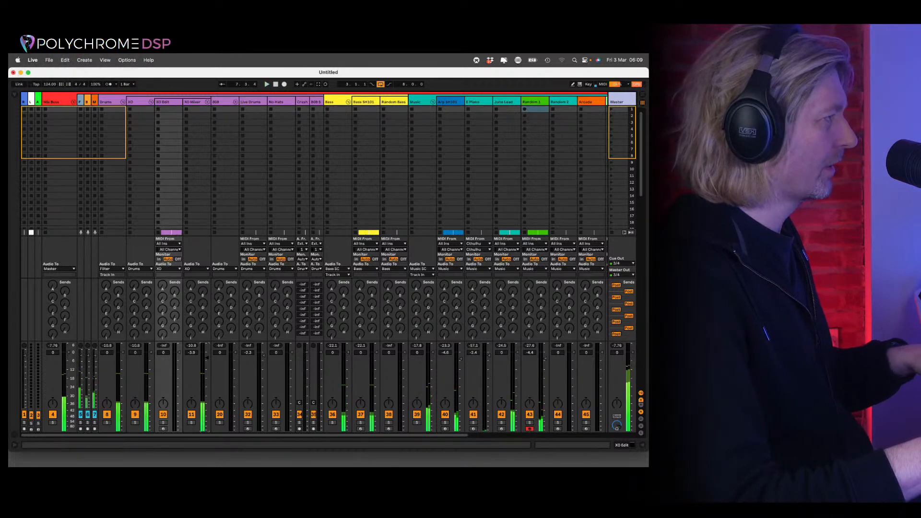
key("Tab")
Duplicate all clips from the XO Edit track down to the Noise track, and extend the arrangement loop to bar 19.
left_click(254, 192)
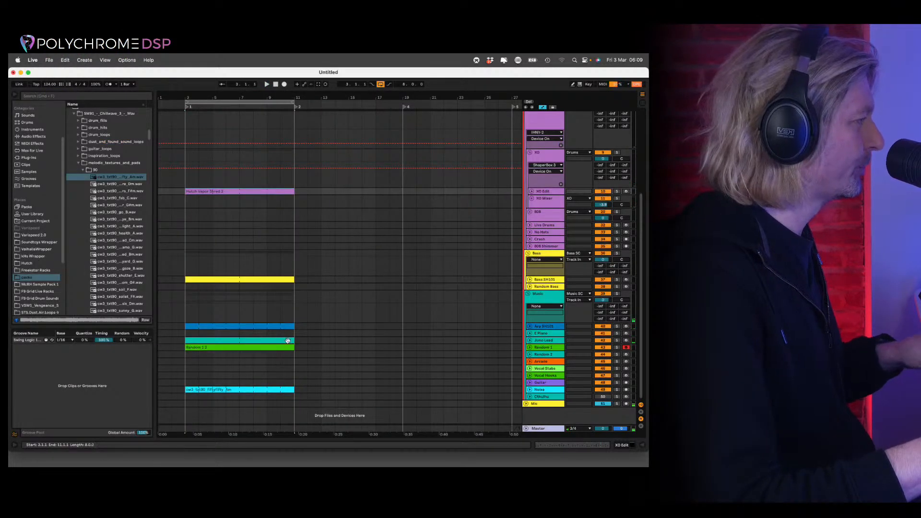
left_click(243, 390, "shift")
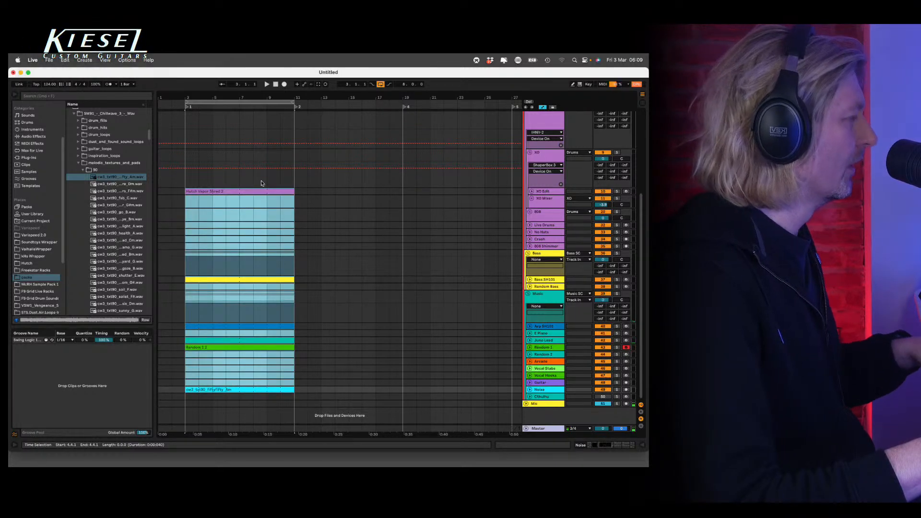
key("super+d")
left_click_drag(293, 103, 406, 93)
left_click_drag(340, 93, 107, 77)
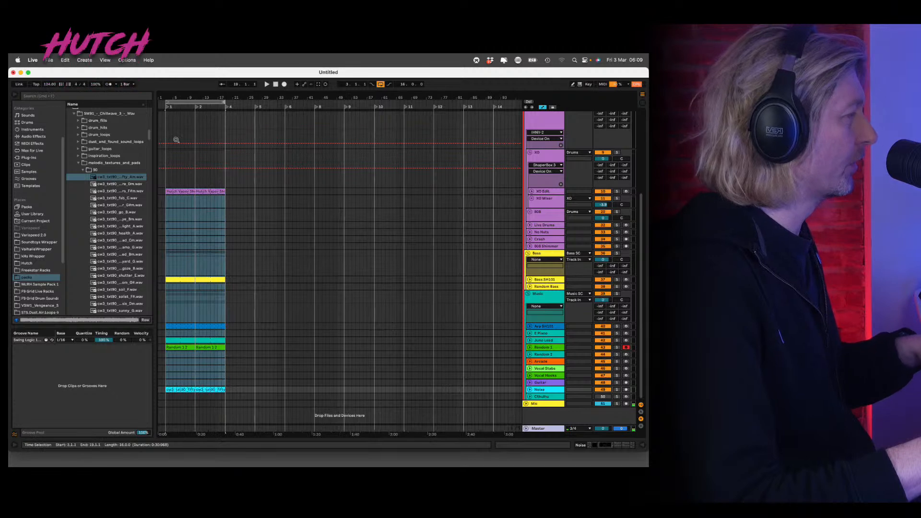
left_click(49, 60)
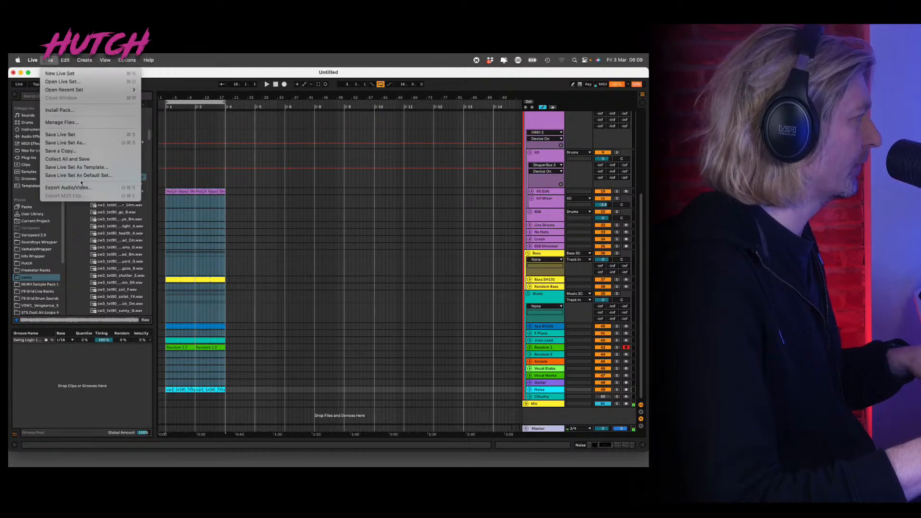
left_click(81, 192)
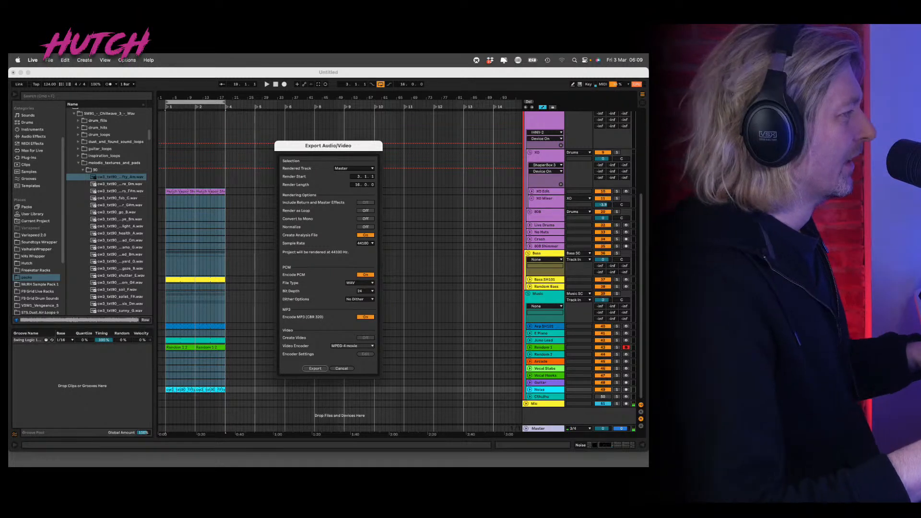
left_click(312, 368)
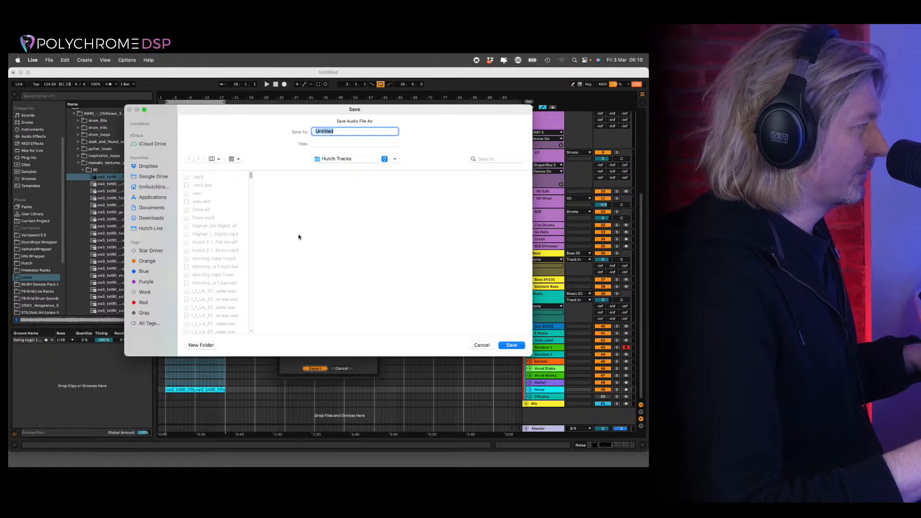
left_click(361, 133)
double_click(337, 134)
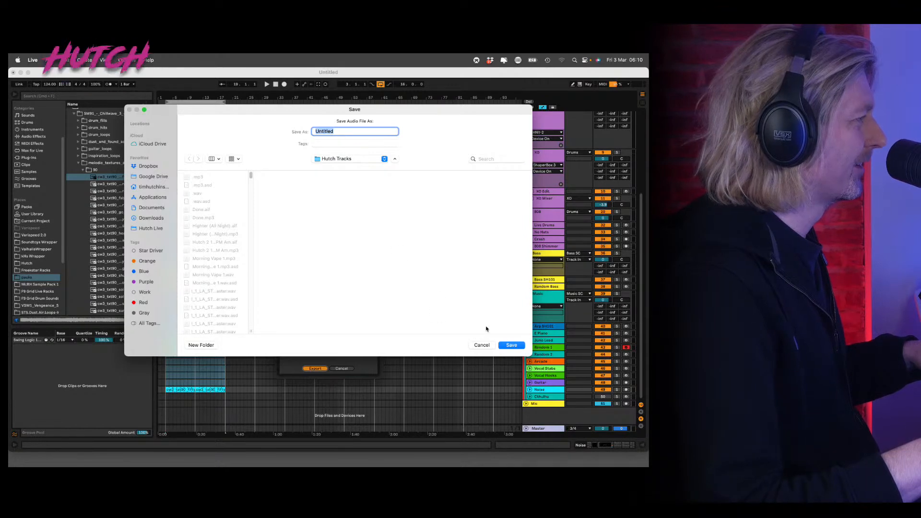
left_click(483, 345)
left_click(49, 60)
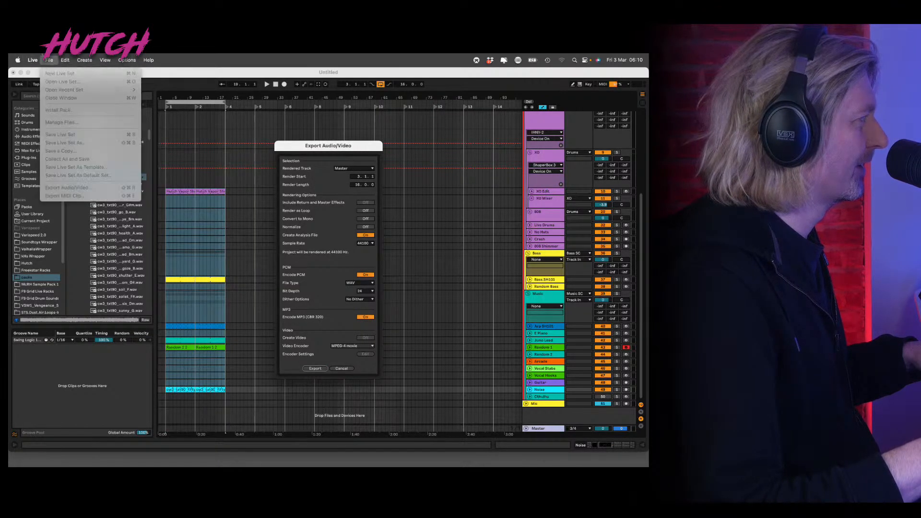
left_click(49, 60)
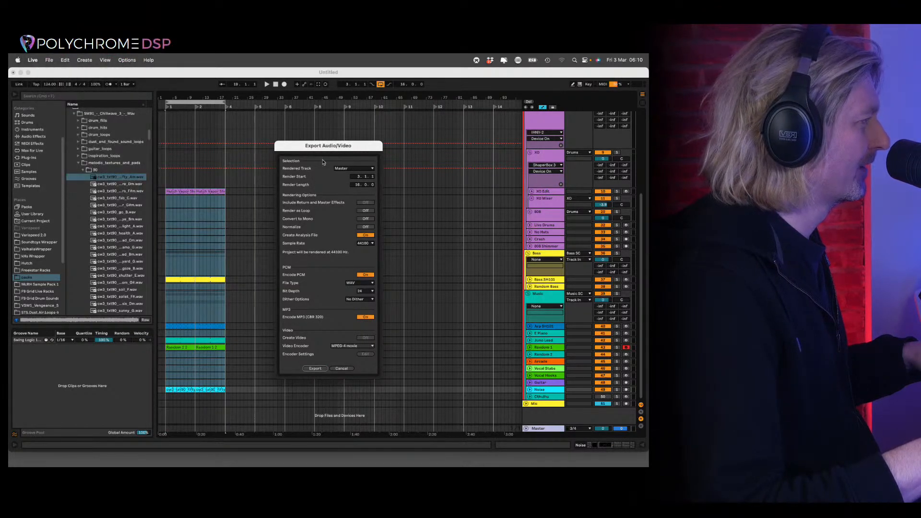
left_click(343, 368)
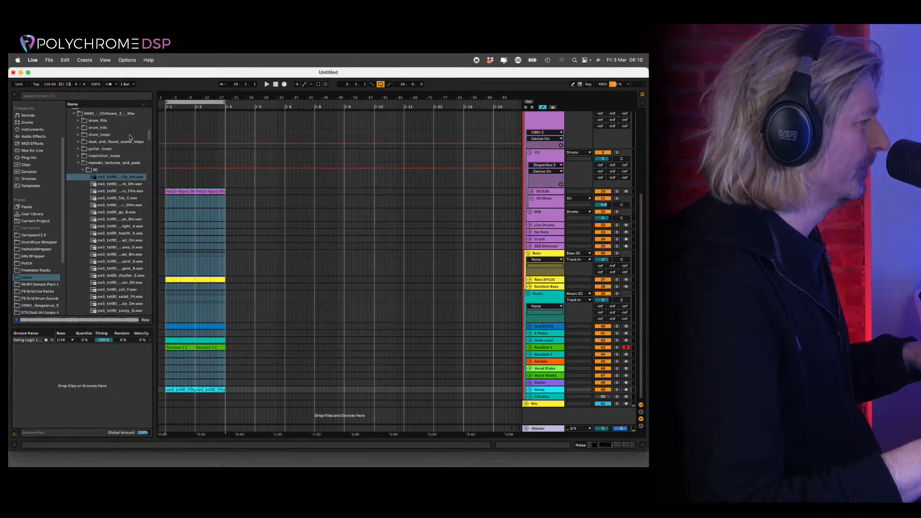
Save the Live Set as Live Show in the 2.Splurge folder.
left_click(65, 60)
mouse_move(49, 60)
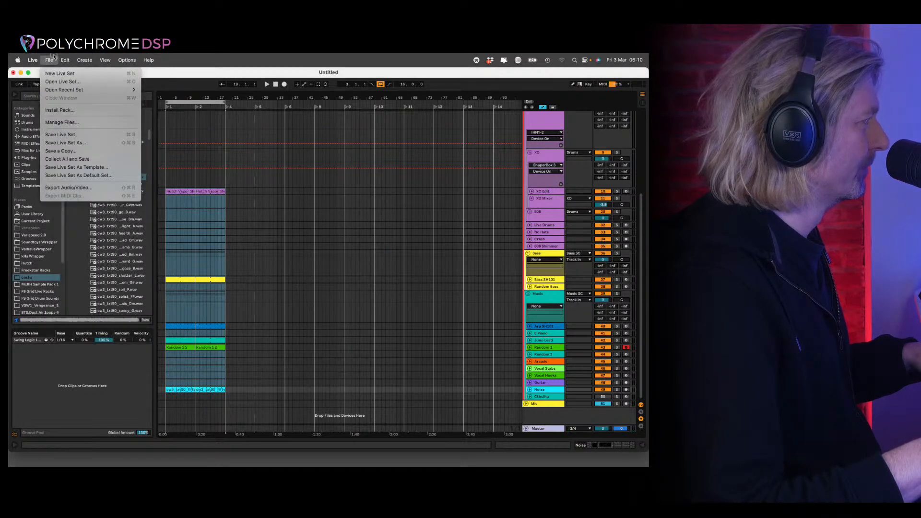
left_click(65, 143)
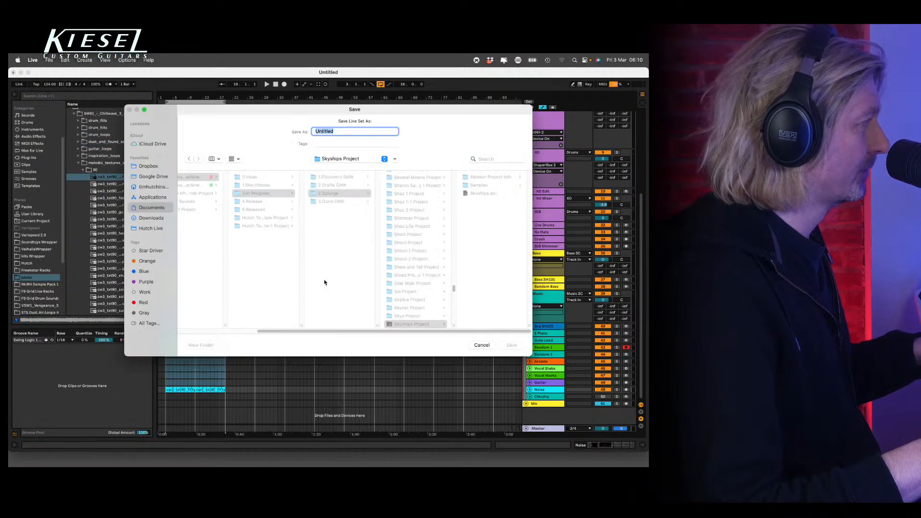
left_click(353, 159)
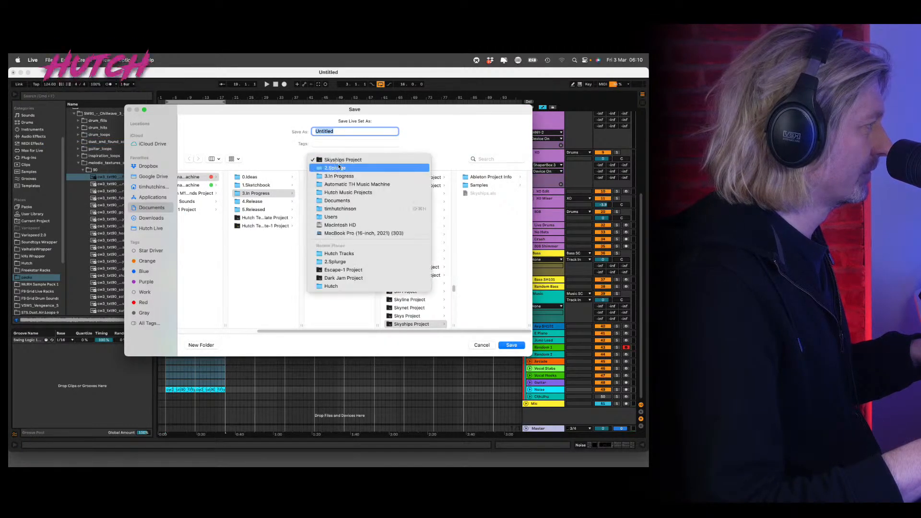
left_click(335, 167)
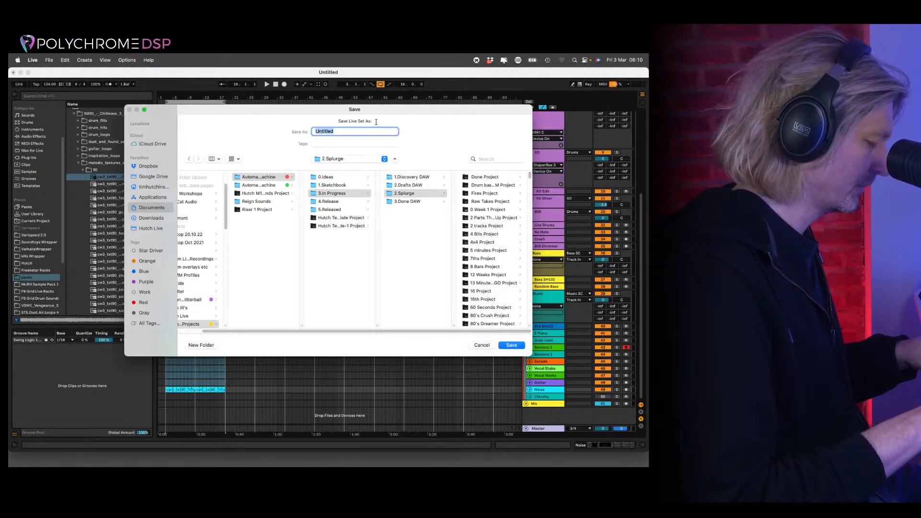
key("BackSpace")
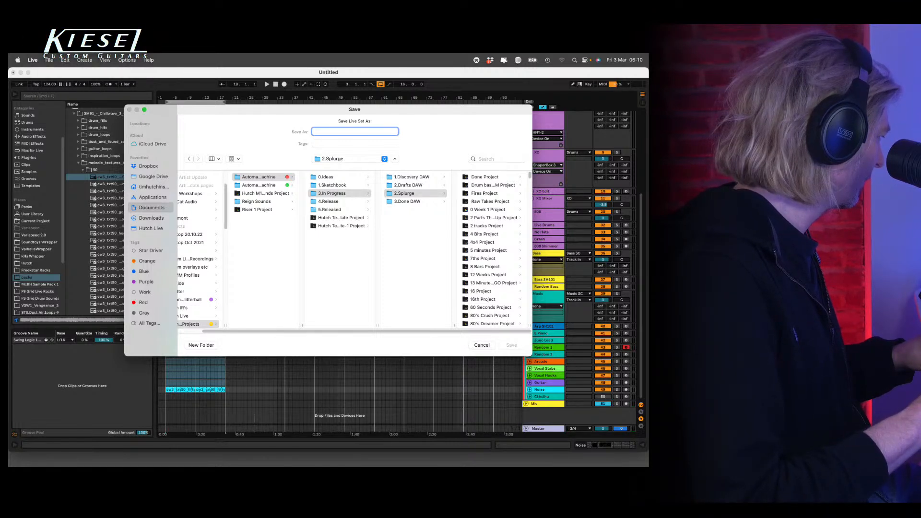
type("Live ")
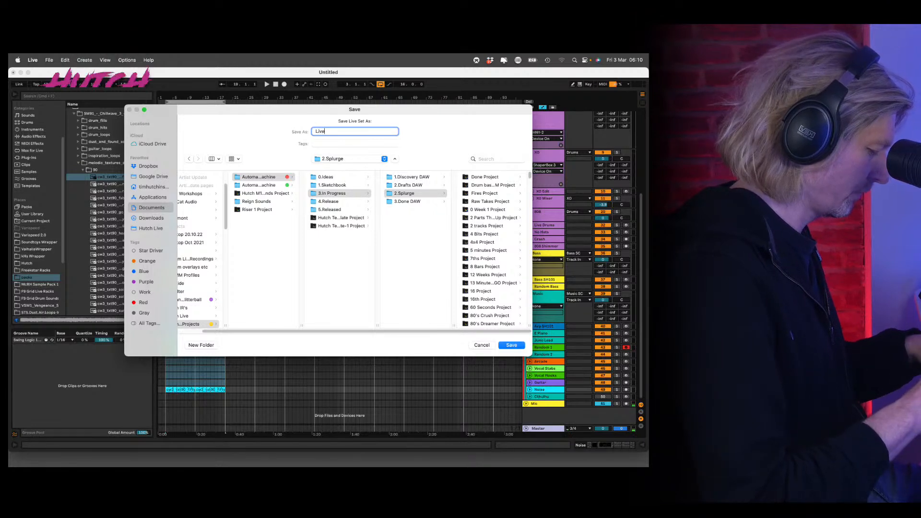
type("Show")
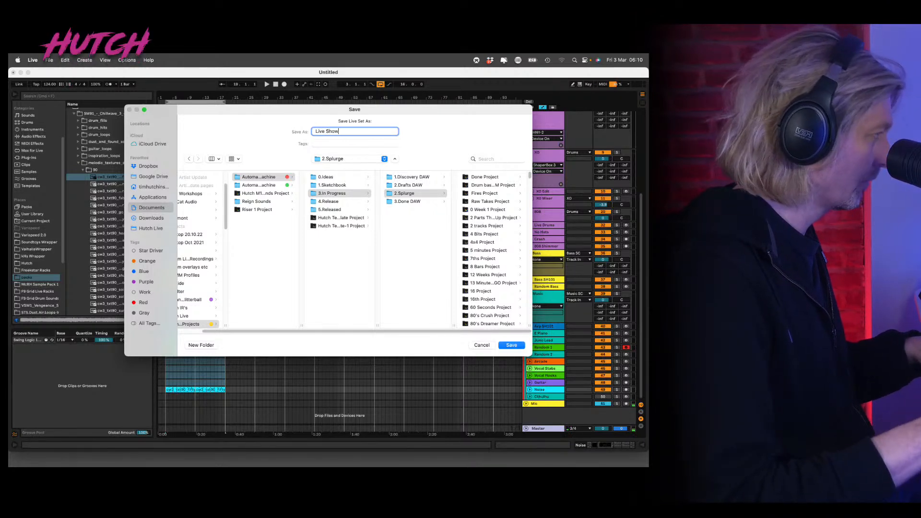
left_click(511, 346)
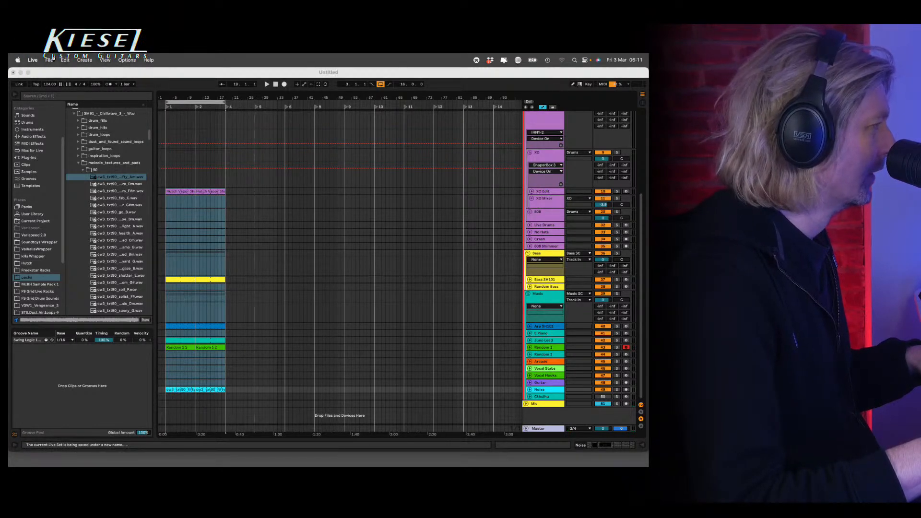
Start an audio export of the looped arrangement from bar 3 to 19.
left_click(51, 60)
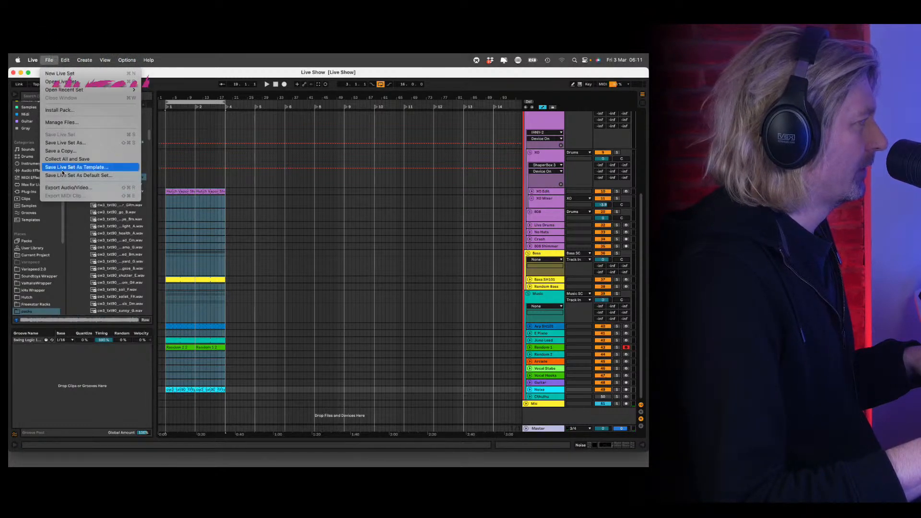
Export the Master track's 16 bars from bar 3 as WAV and MP3, saved as Live Show in the Hutch Tracks folder.
left_click(69, 188)
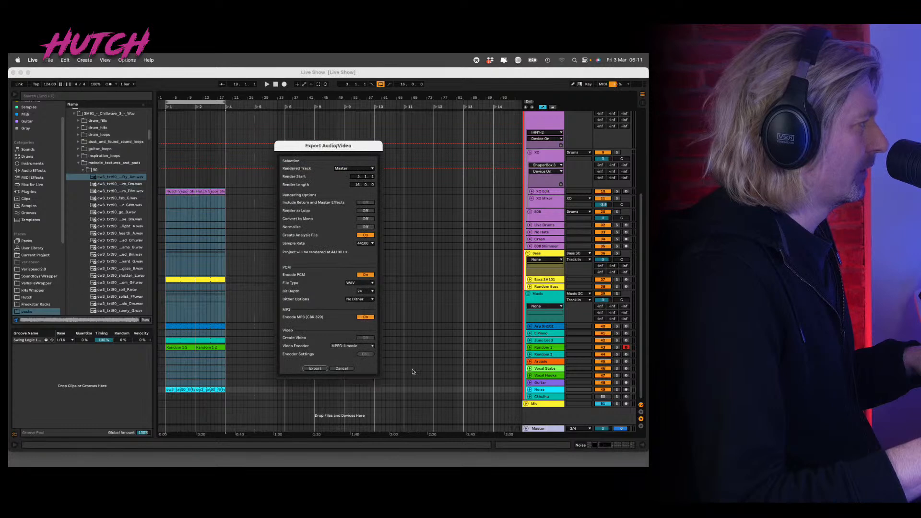
left_click(314, 368)
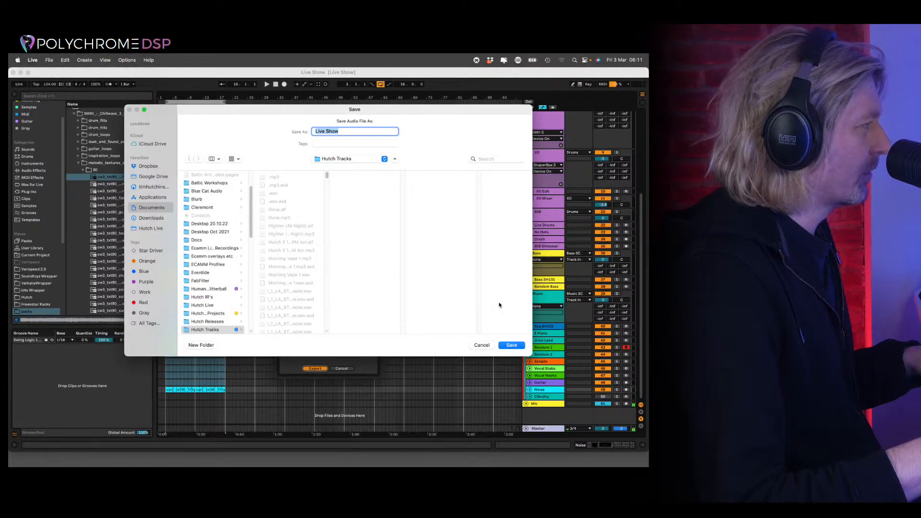
left_click(510, 346)
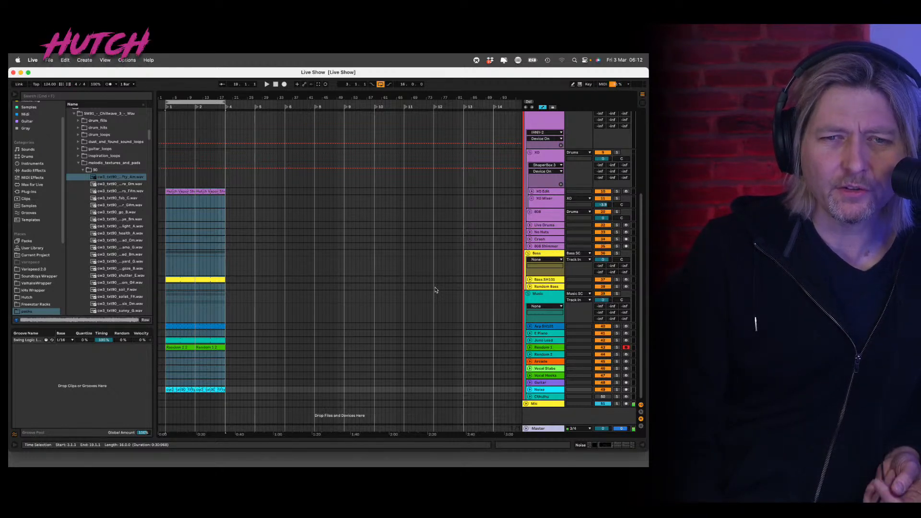
left_click(238, 192)
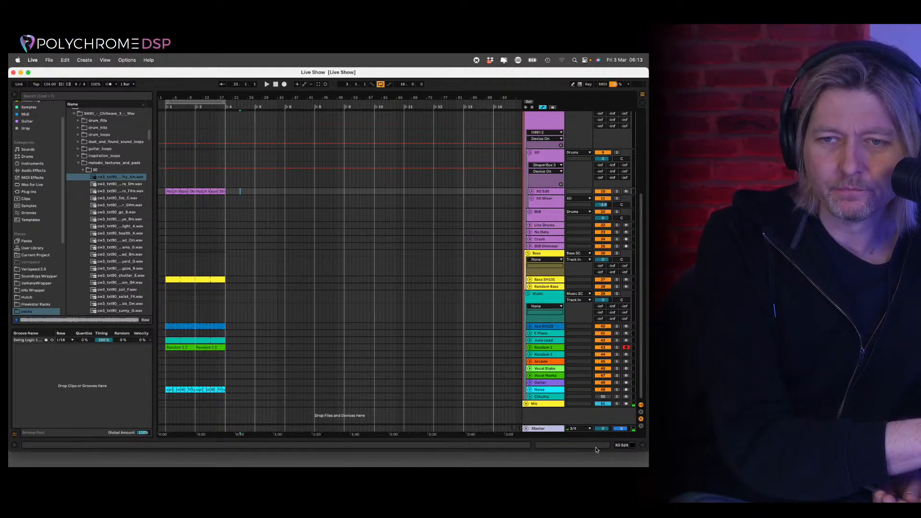
Create a new Live Set from the default template.
mouse_move(647, 465)
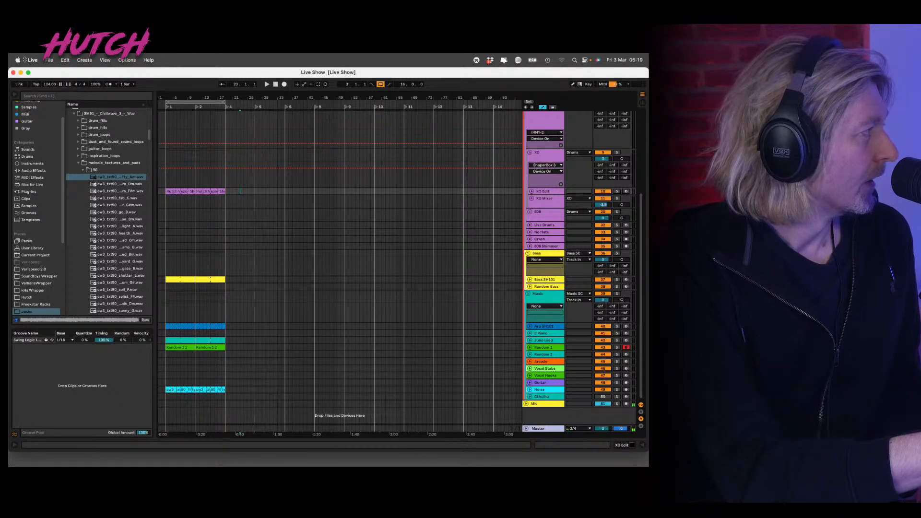
left_click(49, 60)
left_click(74, 76)
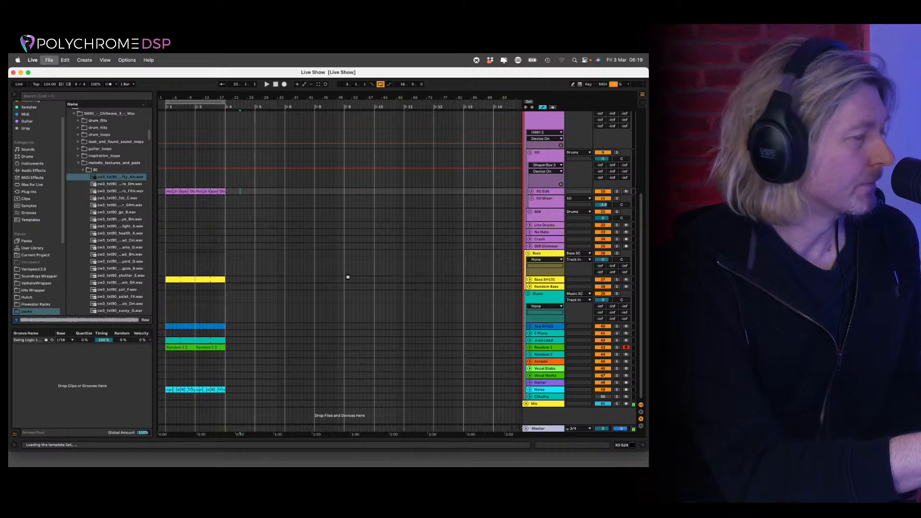
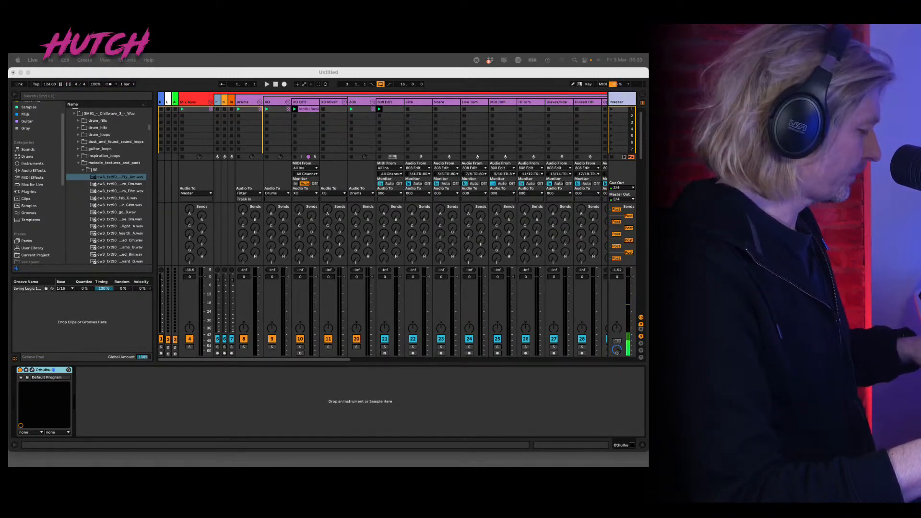
Switch to the Arrangement View, select the 16-bar loop region starting at bar 3, and return all tracks to arrangement playback.
left_click(247, 379)
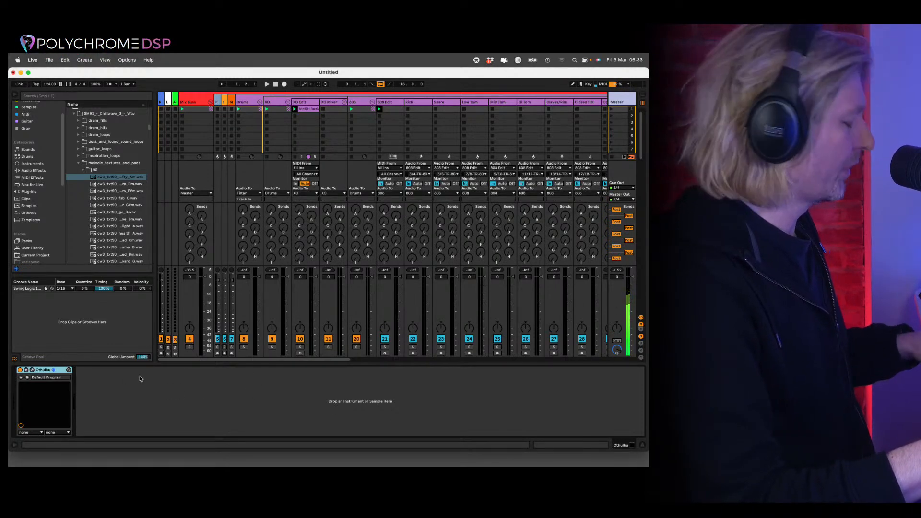
key("Tab")
scroll(342, 264, "down", 4)
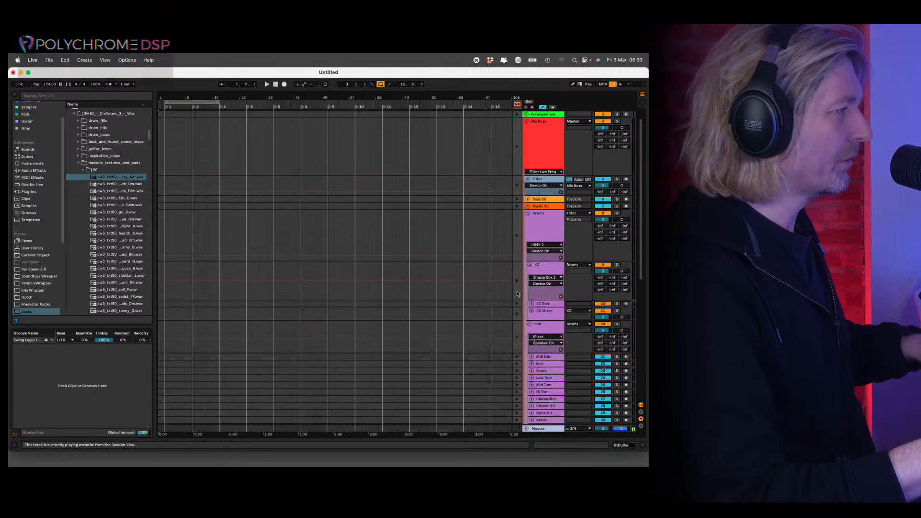
scroll(347, 365, "down", 3)
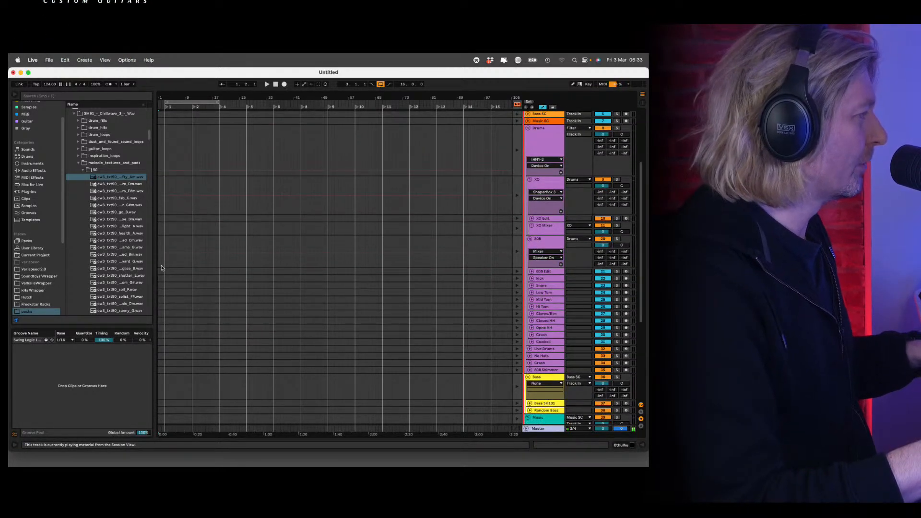
left_click(197, 102)
left_click_drag(198, 103, 198, 104)
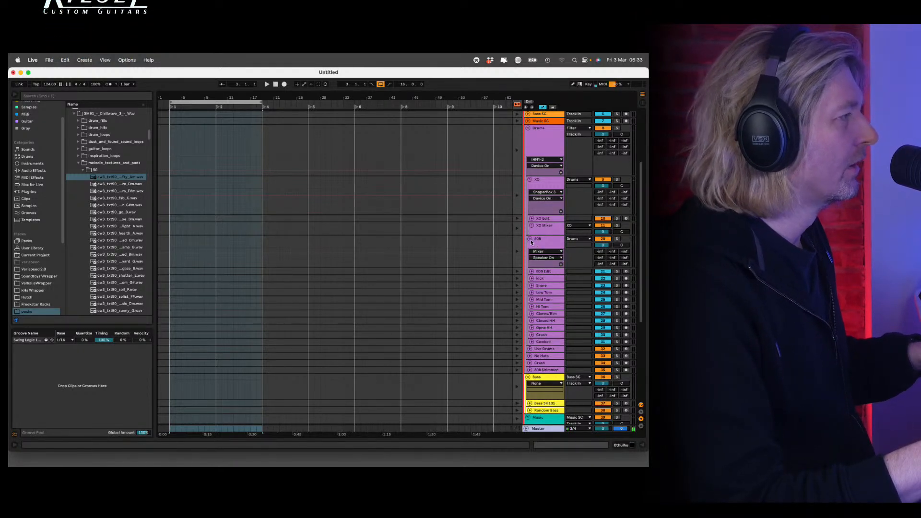
left_click(517, 105)
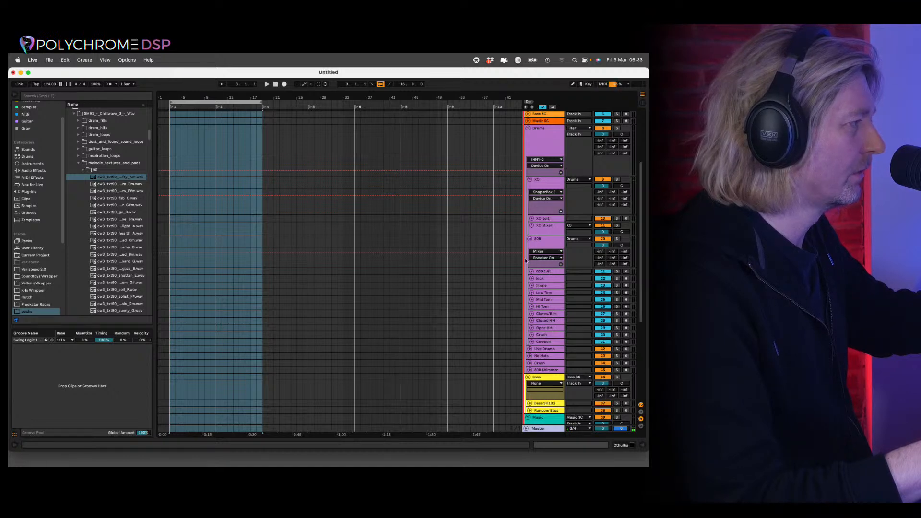
Show the devices of the Random 1 track in the Music group and open its Serum synth.
scroll(288, 264, "down", 5)
left_click(238, 275)
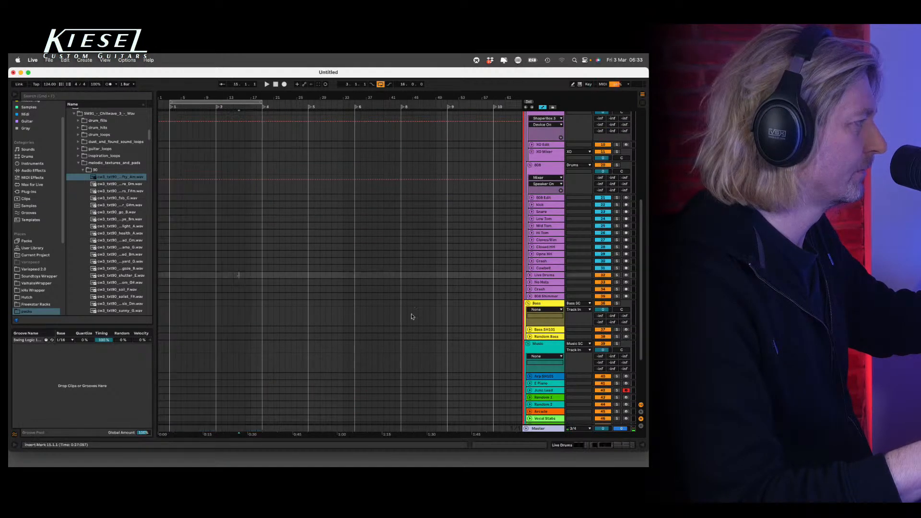
left_click(547, 346)
scroll(547, 346, "down", 4)
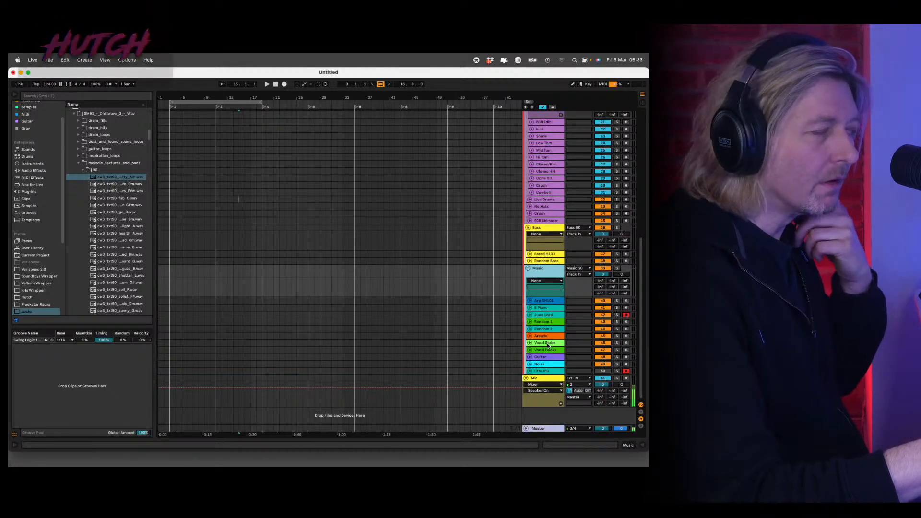
double_click(539, 322)
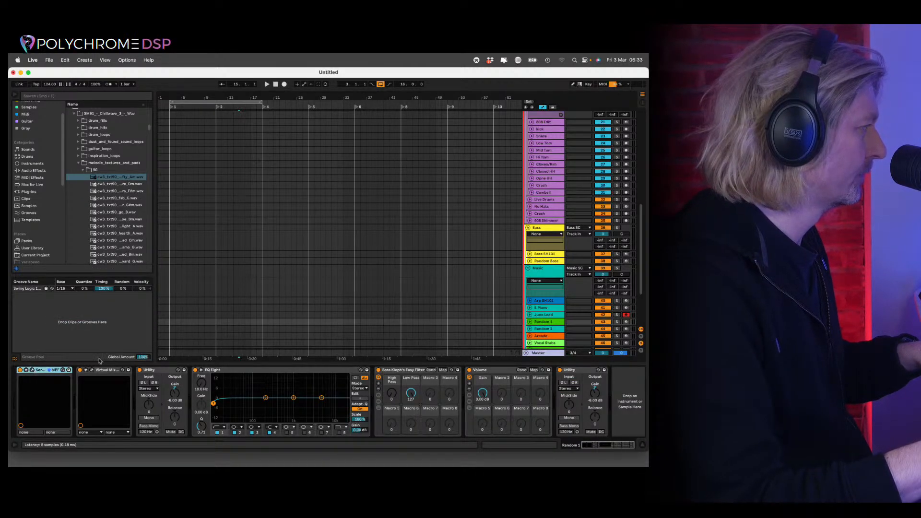
left_click(47, 371)
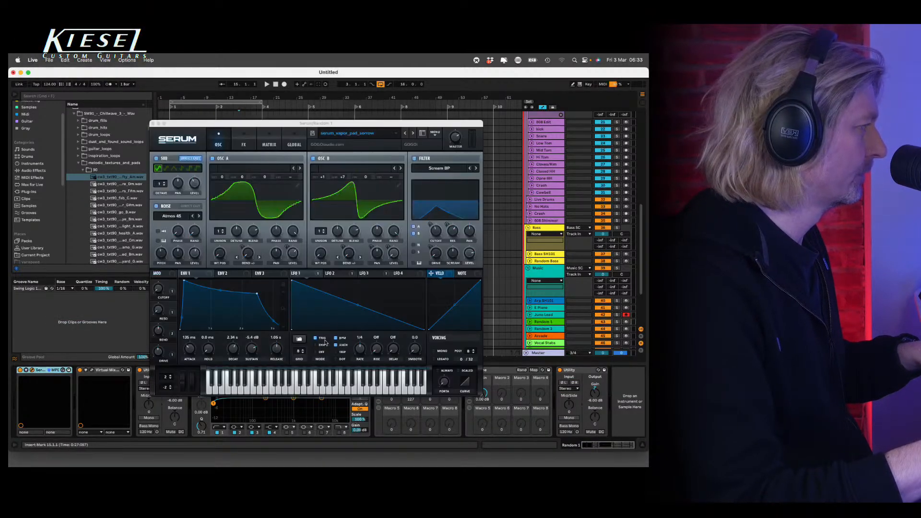
Load the Pad_12 preset from Serum's GOGOi_Vapourwave bank and arm the Random 1 track to audition it.
left_click(372, 139)
mouse_move(422, 231)
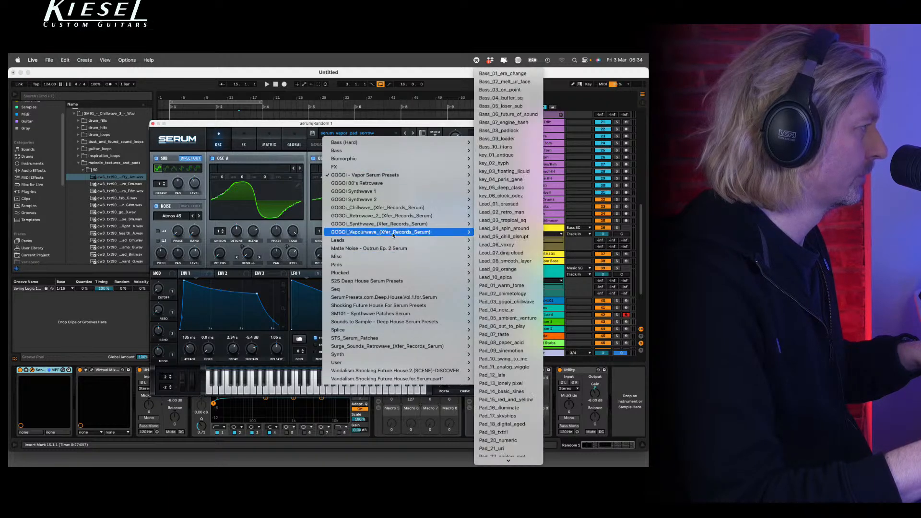
left_click(503, 376)
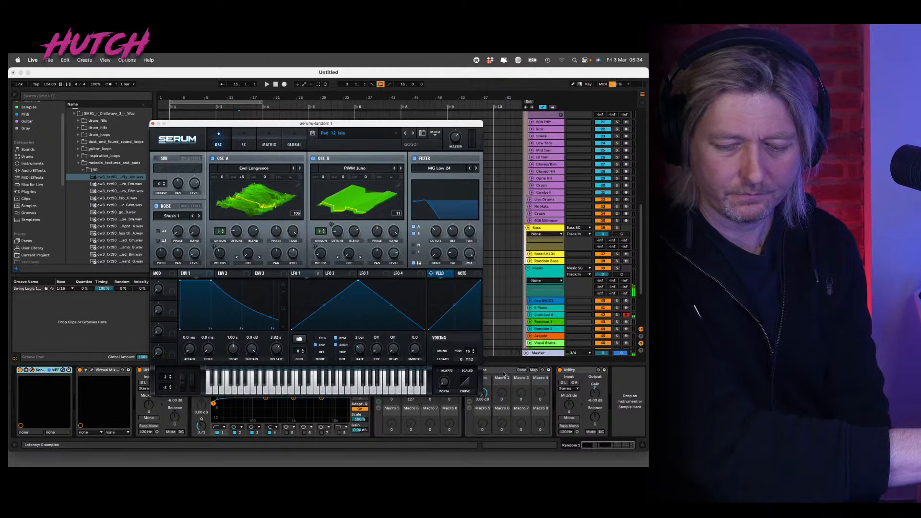
left_click(626, 322)
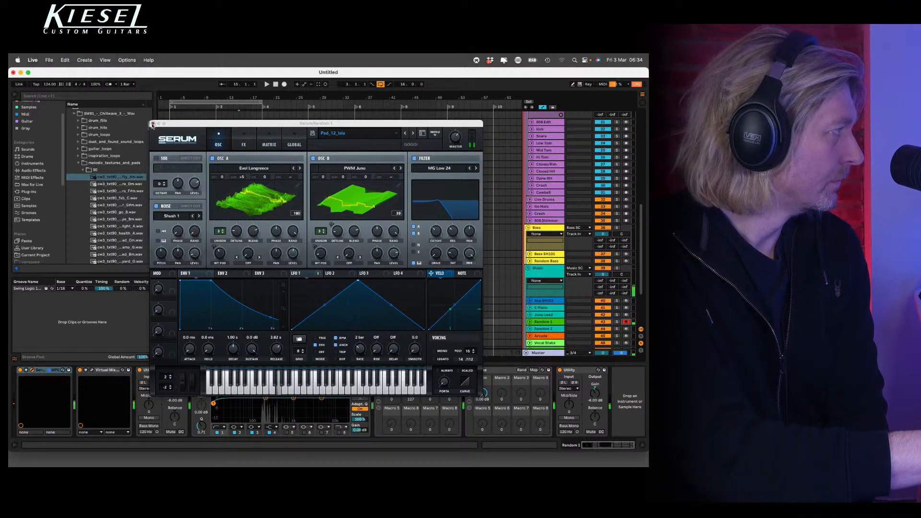
left_click(152, 124)
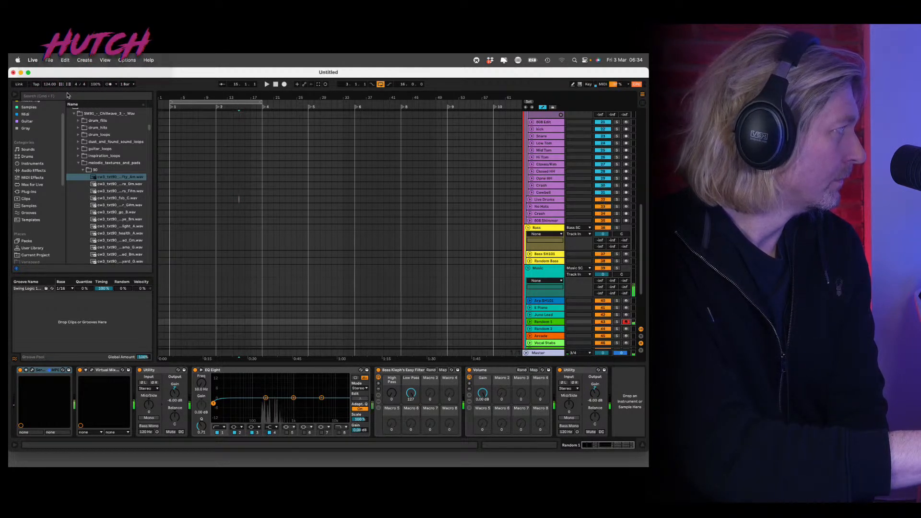
Set the project tempo to 100 BPM.
left_click(34, 86)
left_click(48, 84)
type("100")
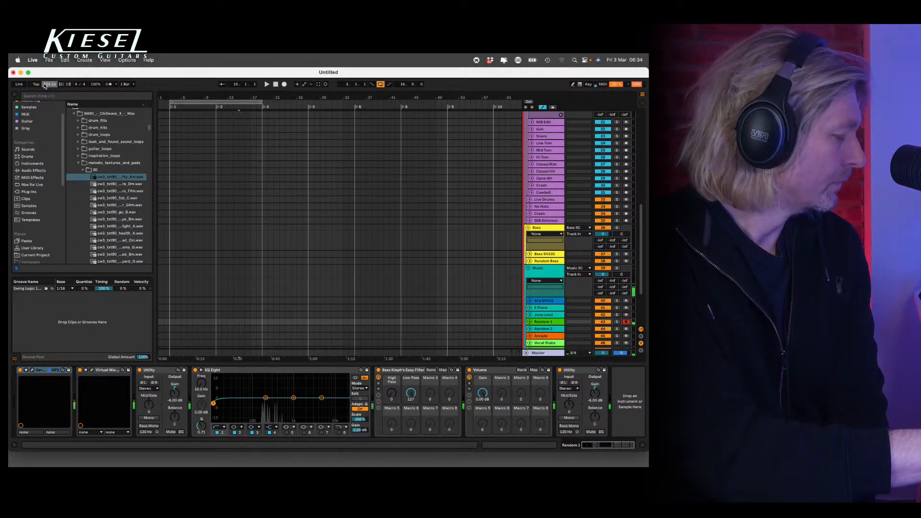
key("Return")
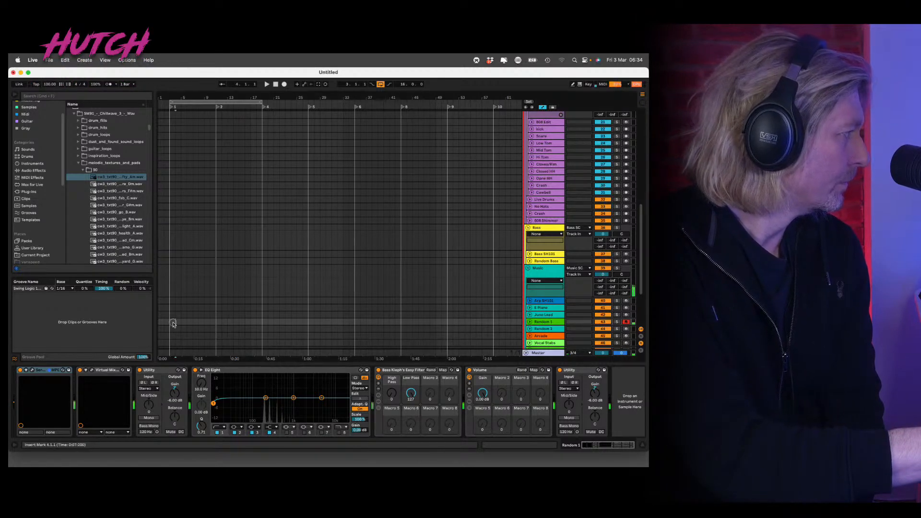
Create an empty one-bar MIDI clip at bar 3 on the Random 1 track and raise the tempo to 105 BPM.
double_click(171, 321)
left_click_drag(44, 85, 49, 85)
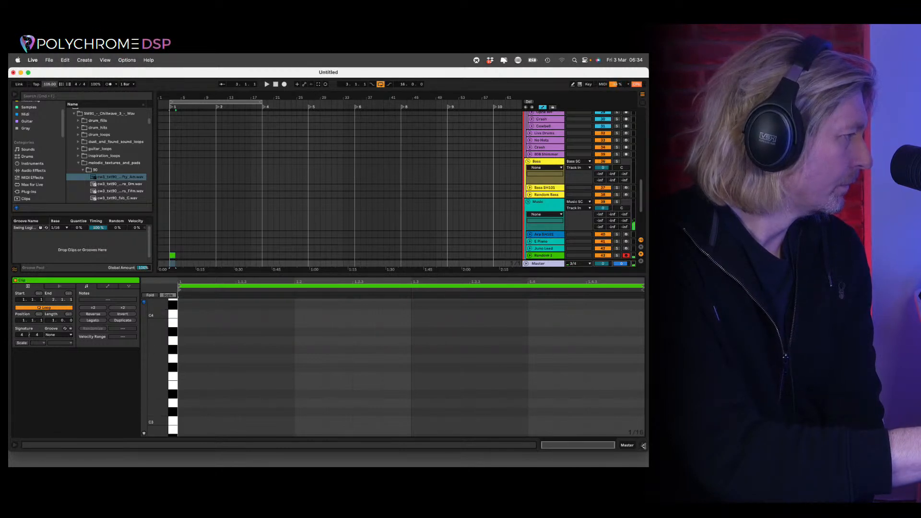
key("super+alt+l")
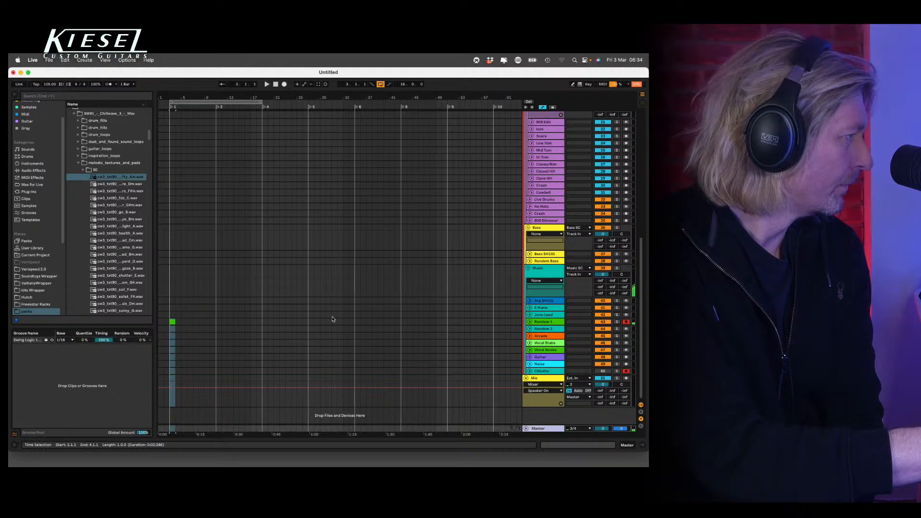
Extend the Random 1 clip to eight bars and draw a one-bar G2 note filling its loop.
left_click_drag(174, 321, 198, 321)
double_click(197, 322)
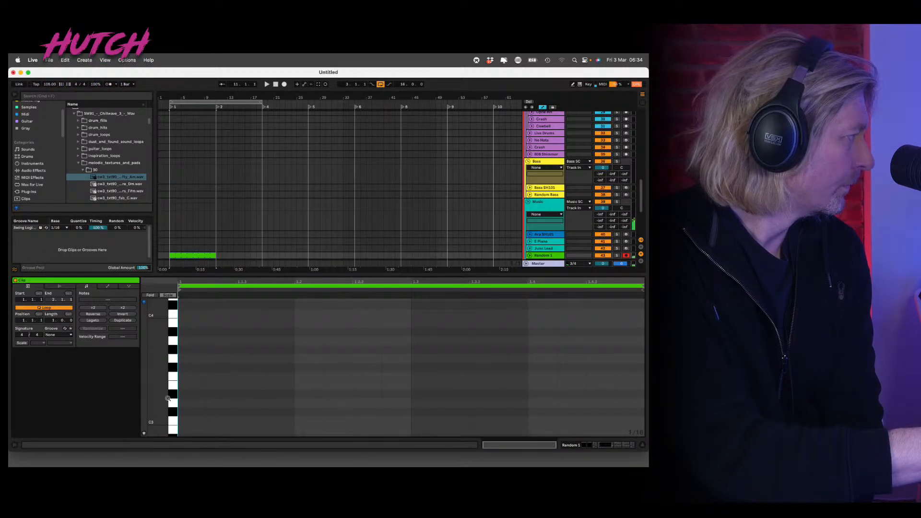
left_click_drag(167, 399, 644, 406)
double_click(203, 407)
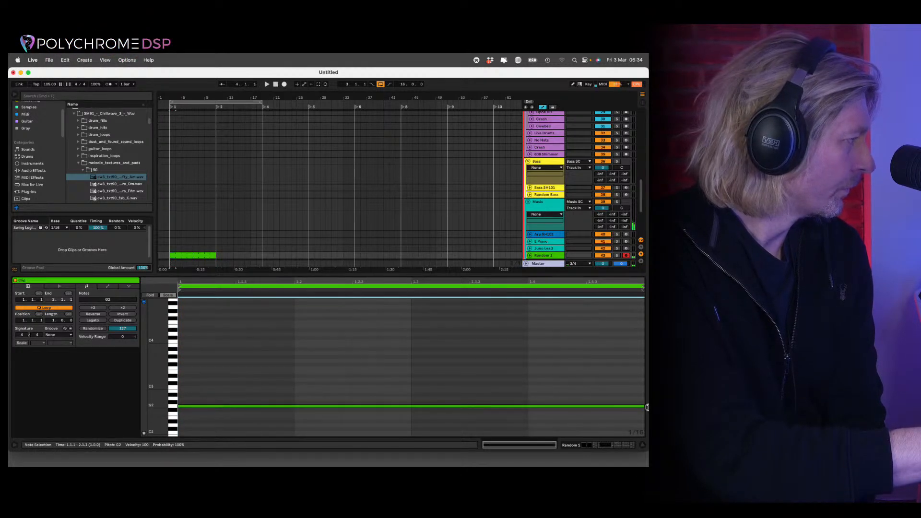
Duplicate the clip's loop to two bars and transpose the second note down two semitones to F2.
left_click(123, 320)
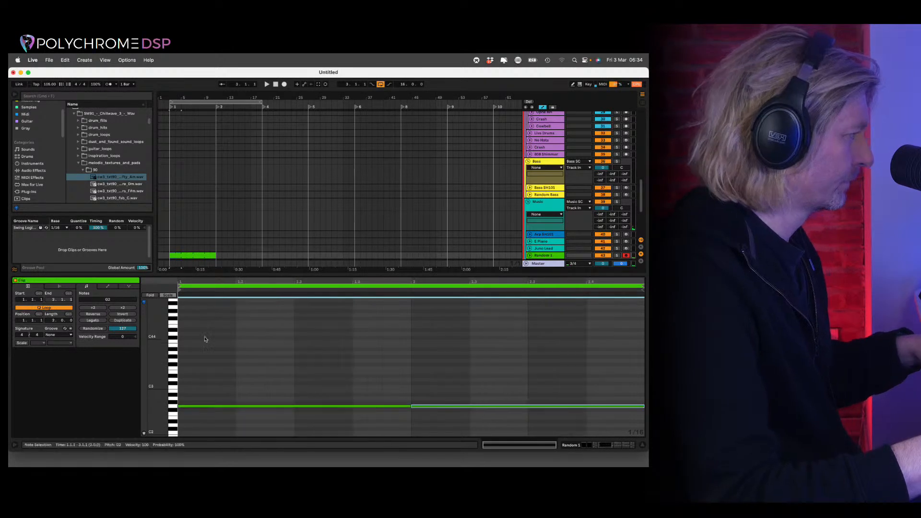
key("Down")
key("Down")
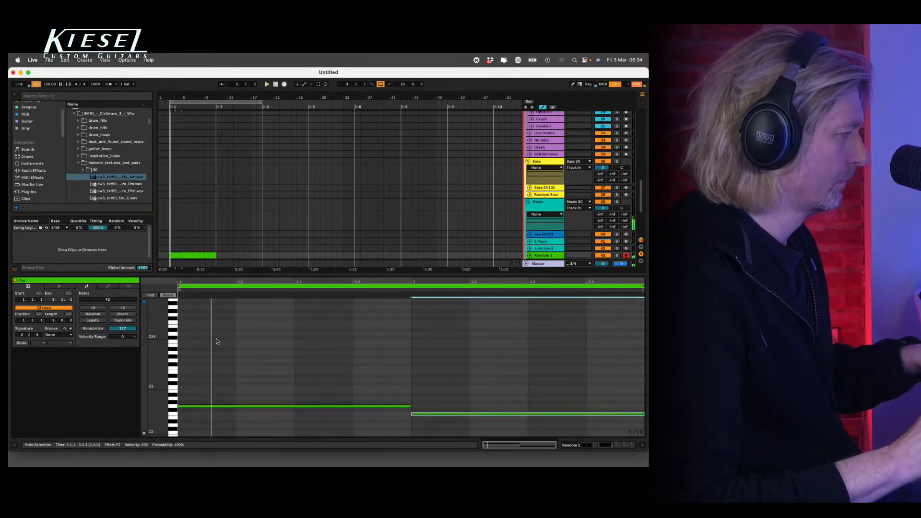
Play the two-note pattern, close the clip editor and set the tempo to 100 BPM.
key("space")
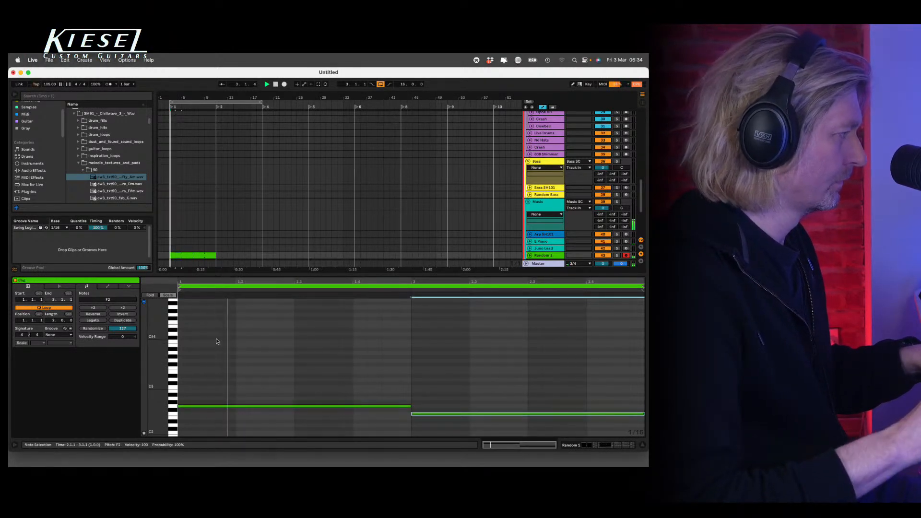
left_click(643, 447)
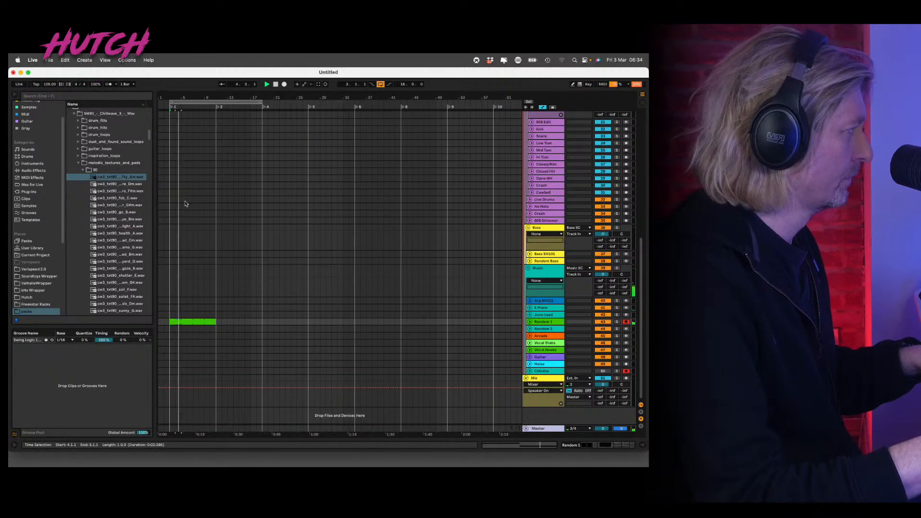
left_click_drag(51, 86, 51, 86)
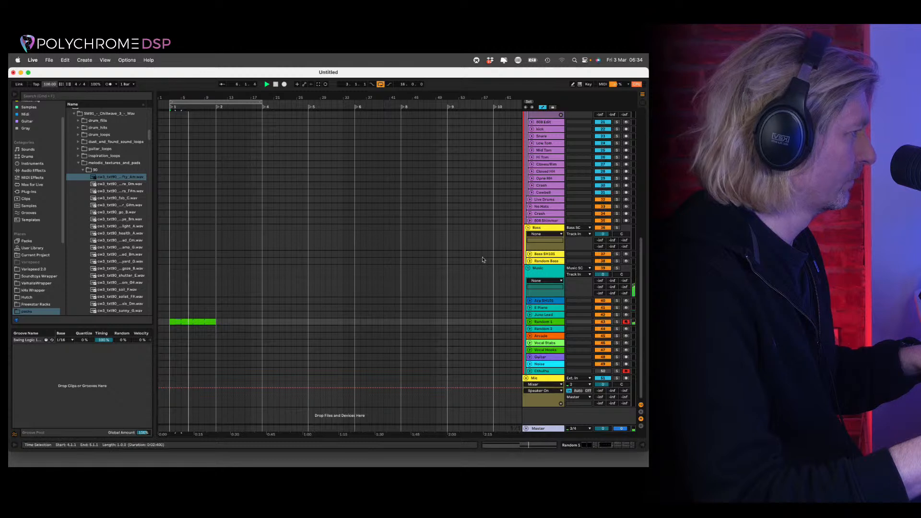
Duplicate the Random 1 track with its clip, stop playback and select the clip on the copy.
left_click(551, 301)
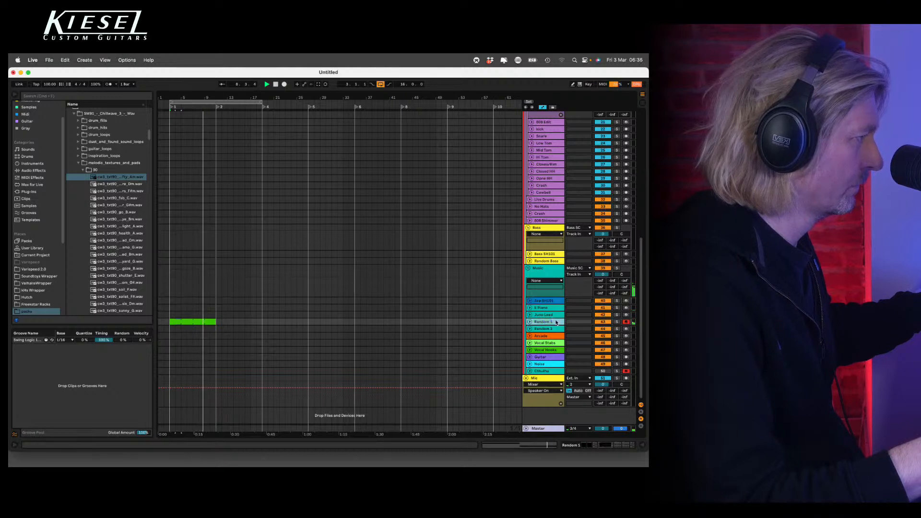
left_click(615, 321)
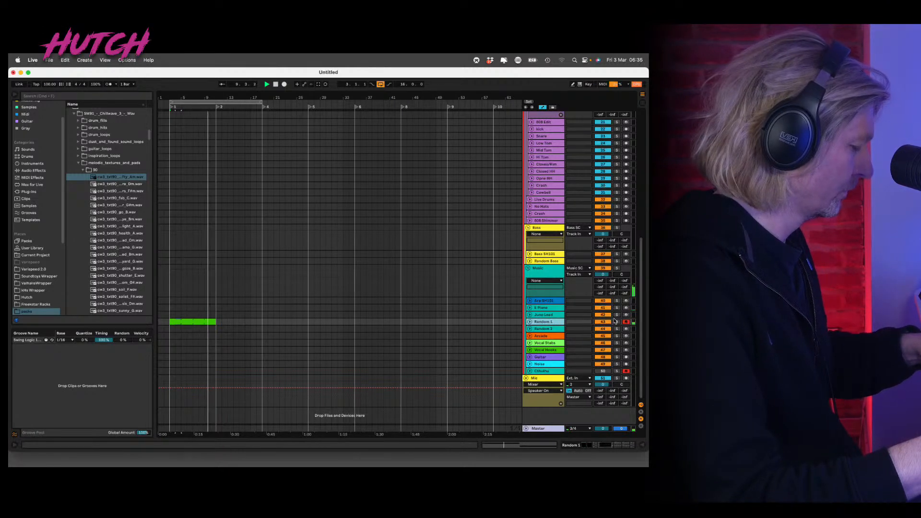
key("super+d")
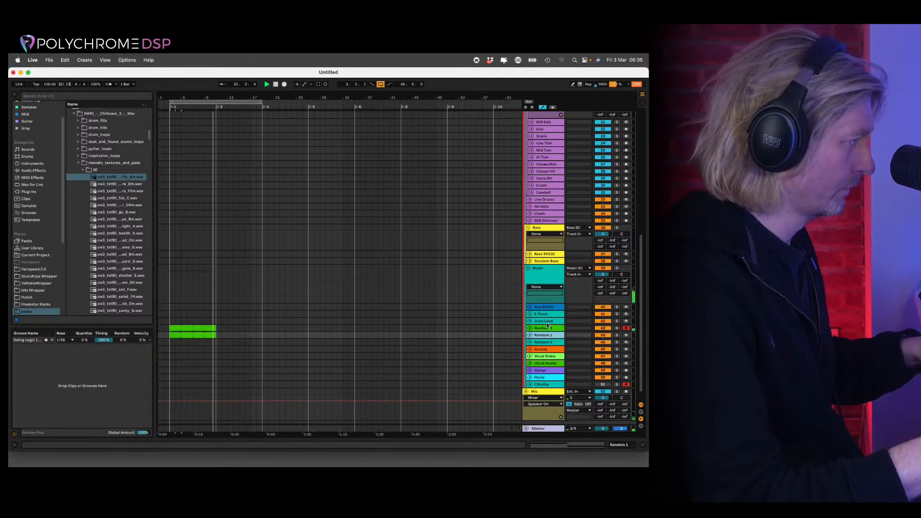
left_click(208, 338)
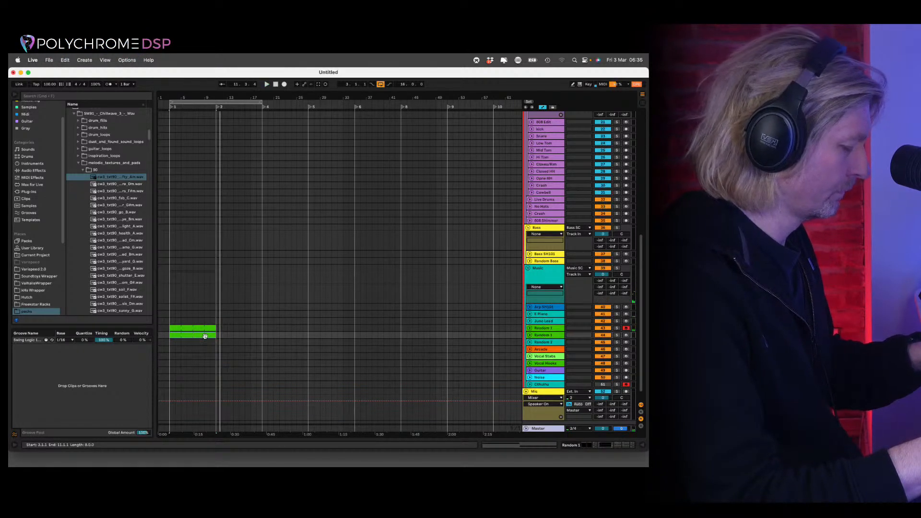
Remove the clip from the copied Random 1 track, shorten the loop to eight bars and duplicate the original track's clip across the following eight bars.
left_click(205, 336)
key("space")
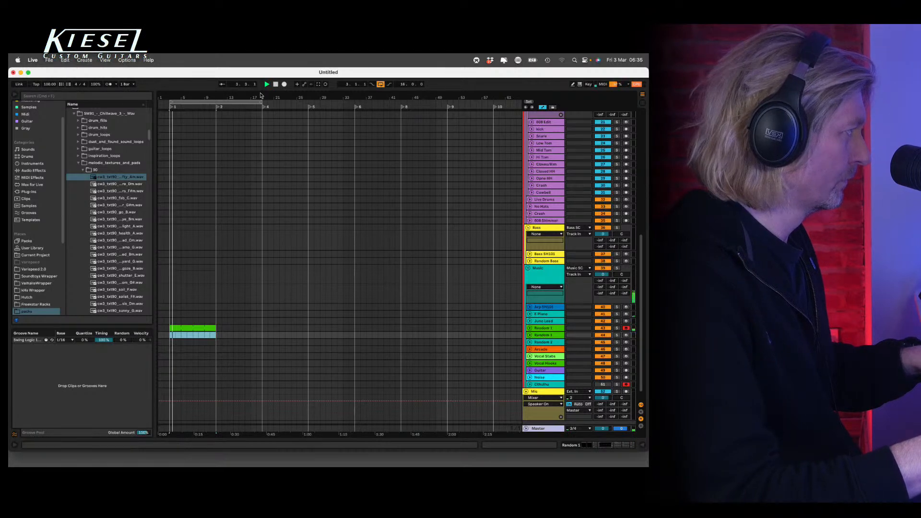
left_click_drag(262, 102, 215, 106)
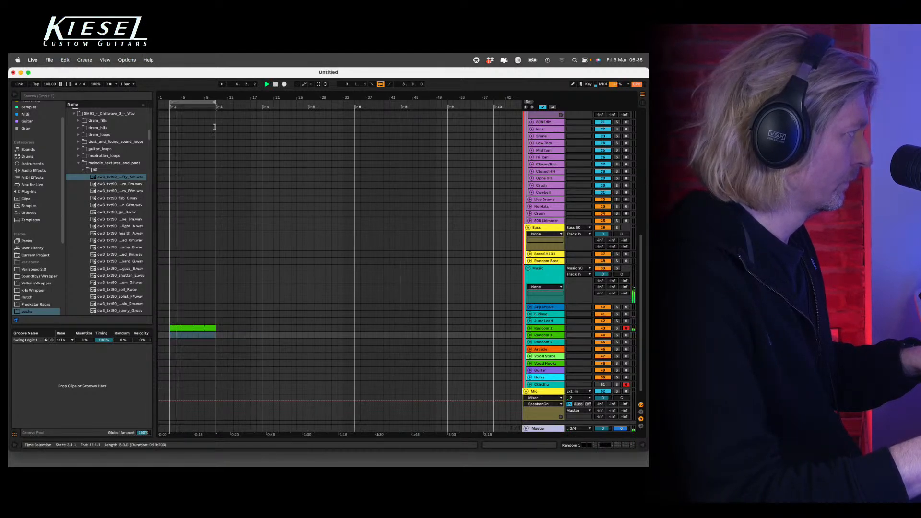
left_click(205, 335)
key("ctrl+d")
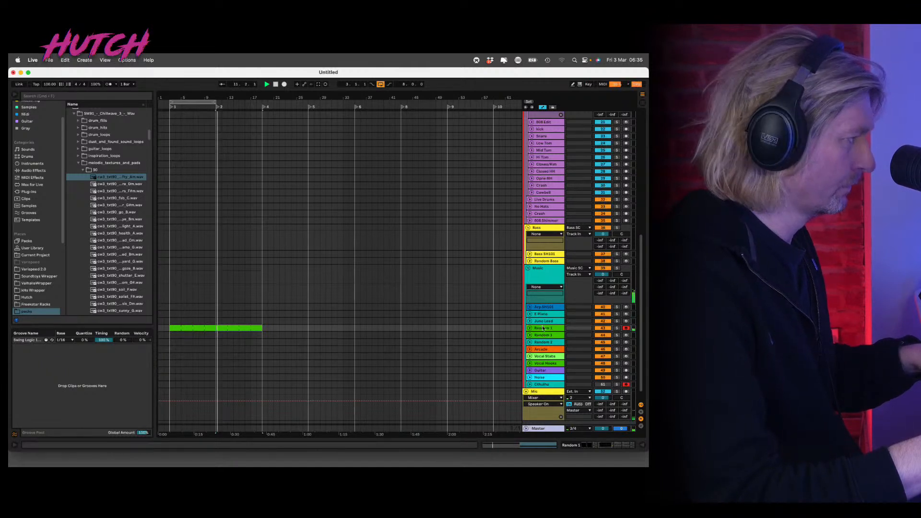
Arm the copied Random 1 track and load the Pad_15_red_and_yellow preset in its Serum.
left_click(625, 335)
left_click(546, 336)
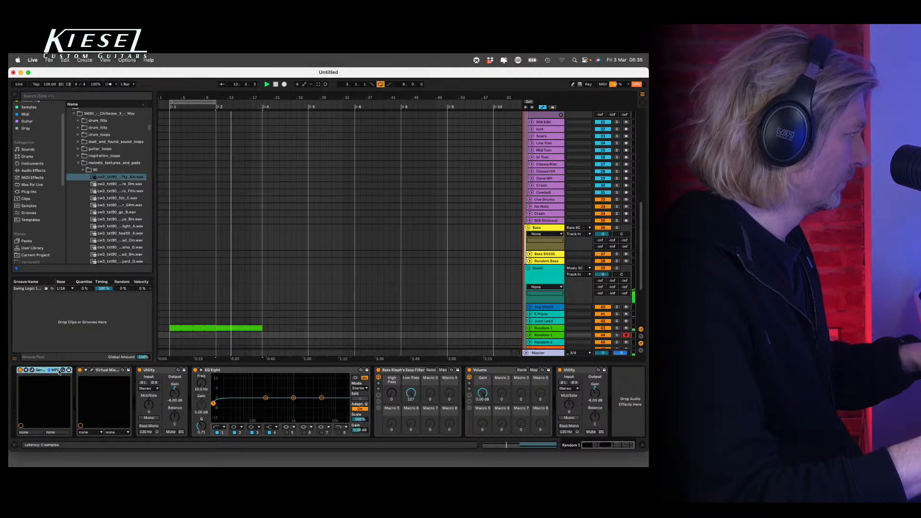
left_click(41, 371)
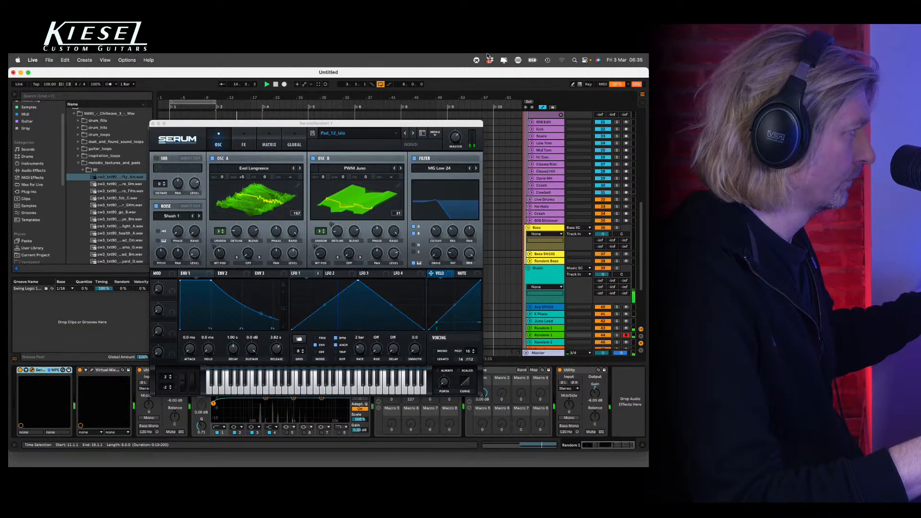
left_click(412, 134)
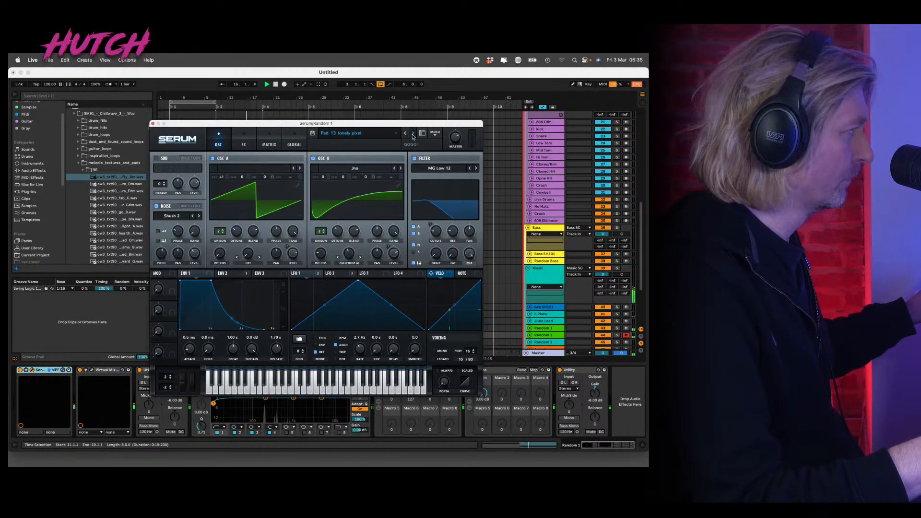
left_click(413, 134)
left_click(412, 133)
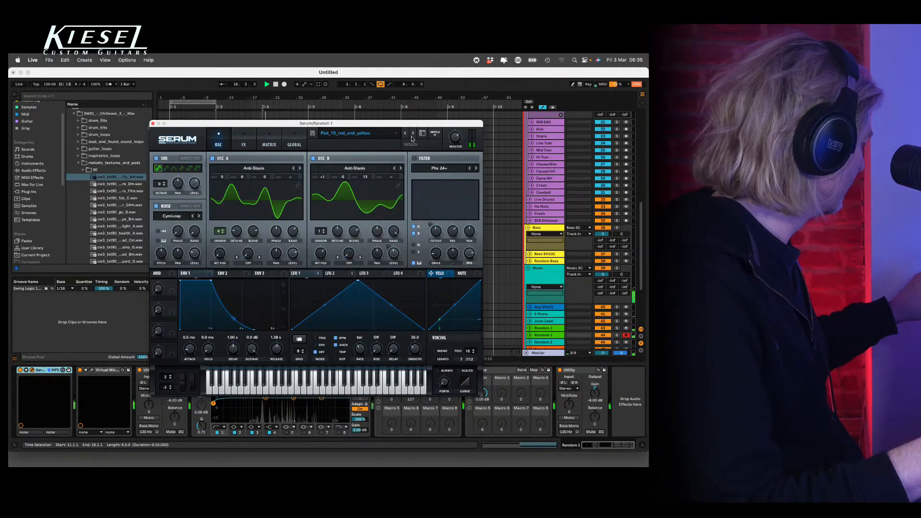
Start recording on the copied Random 1 track, move the eight-bar loop to bar 11 and shift the Serum window aside.
left_click(204, 105)
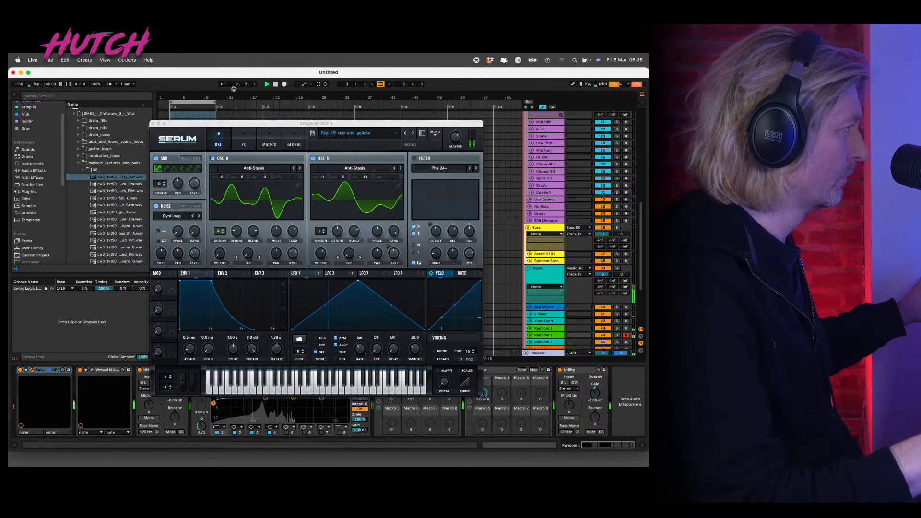
left_click(283, 84)
left_click_drag(193, 102, 255, 108)
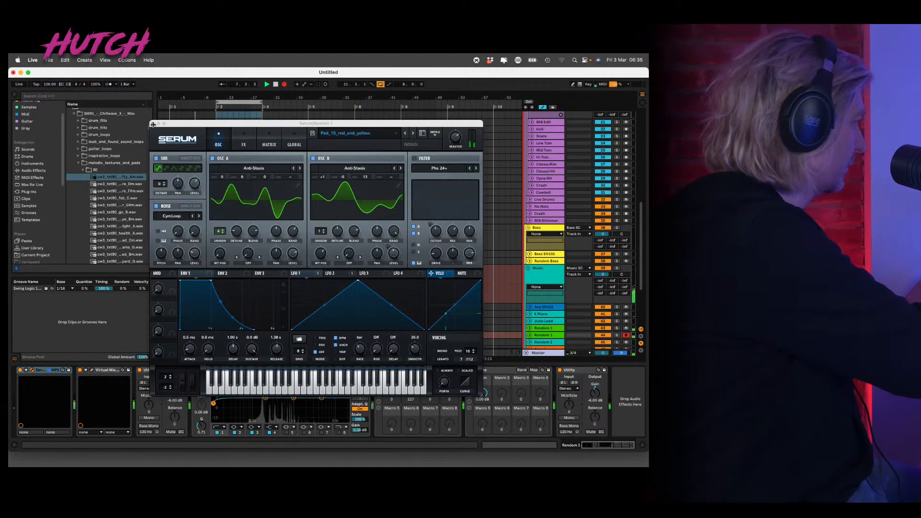
left_click_drag(152, 124, 352, 211)
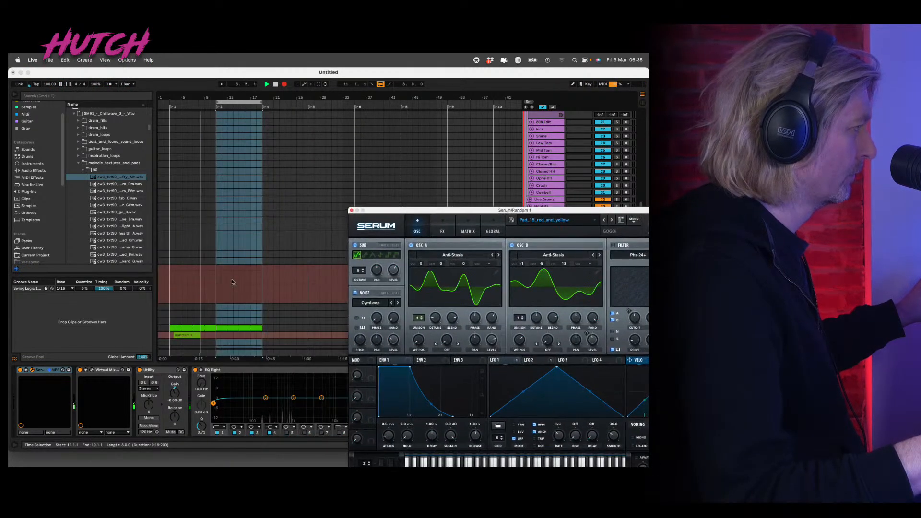
Show the original pad clip's notes for reference, close the Serum window and record the part through the second eight bars before stopping.
double_click(190, 328)
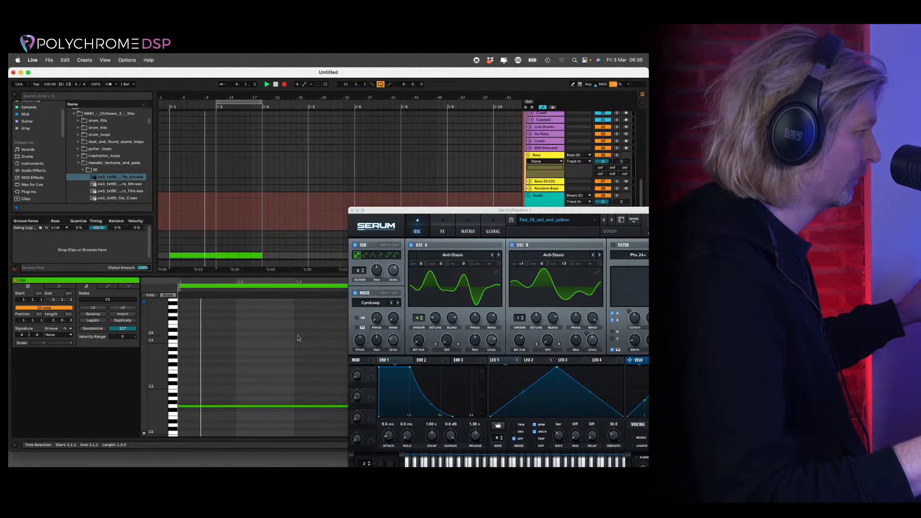
left_click(351, 210)
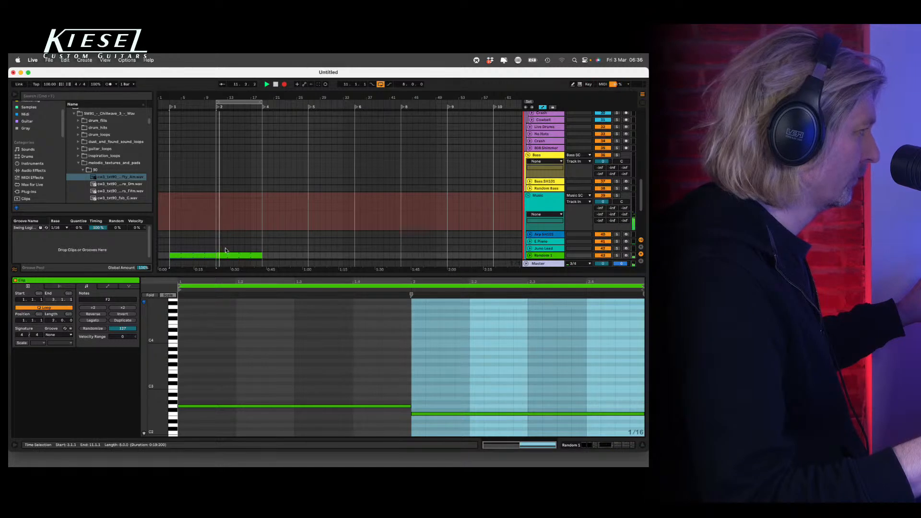
left_click_drag(225, 250, 225, 248)
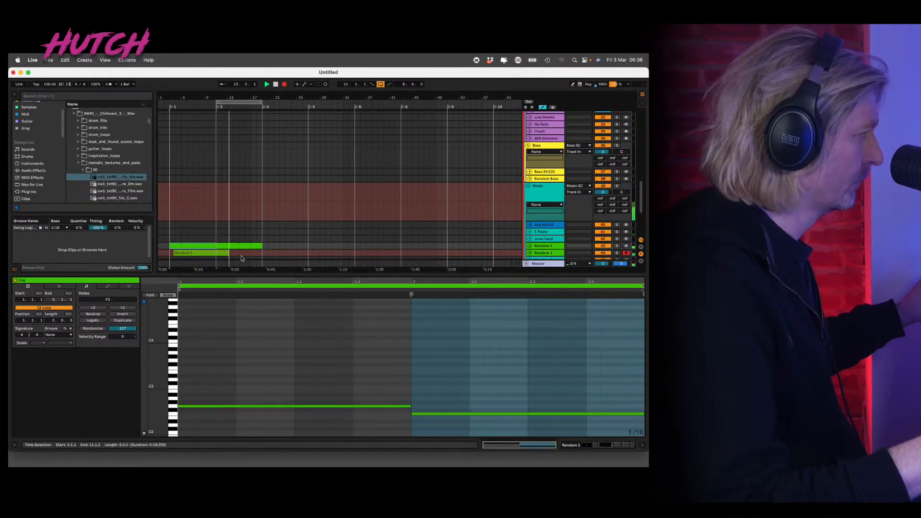
scroll(248, 249, "down", 2)
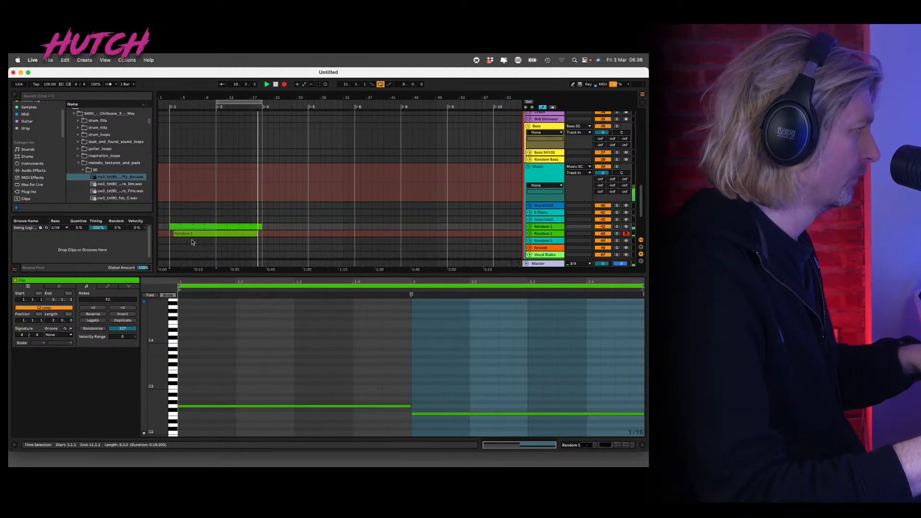
key("F9")
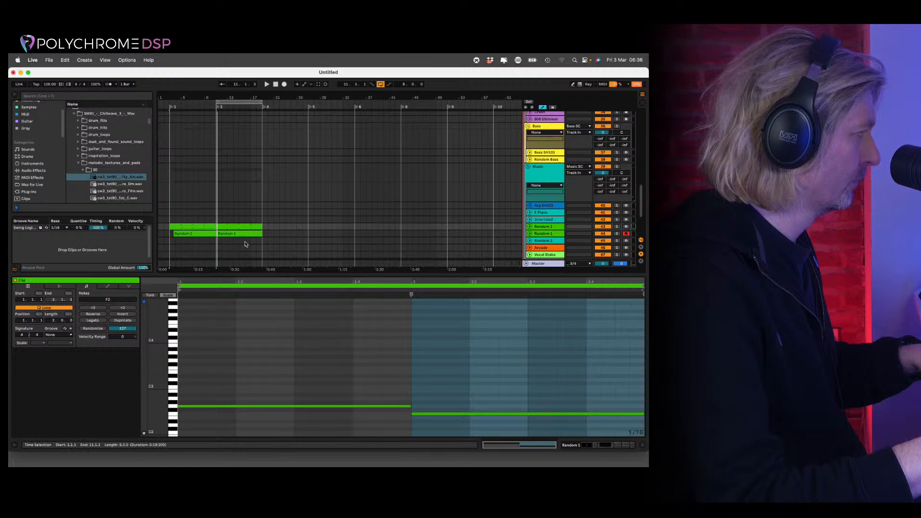
Isolate the last four recorded bars from bar 15, delete the earlier takes and copy the kept section to bar 11.
left_click_drag(240, 241, 271, 235)
key("super+e")
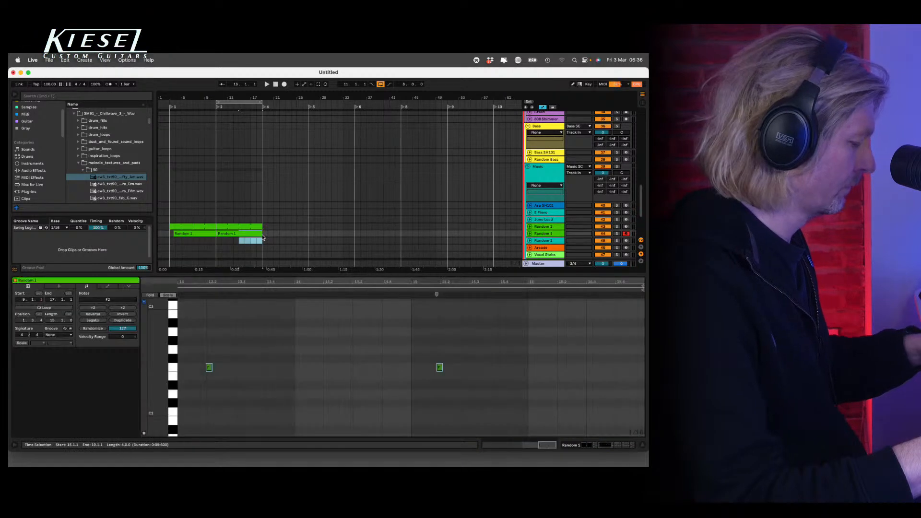
left_click(231, 236)
left_click_drag(224, 238, 209, 239)
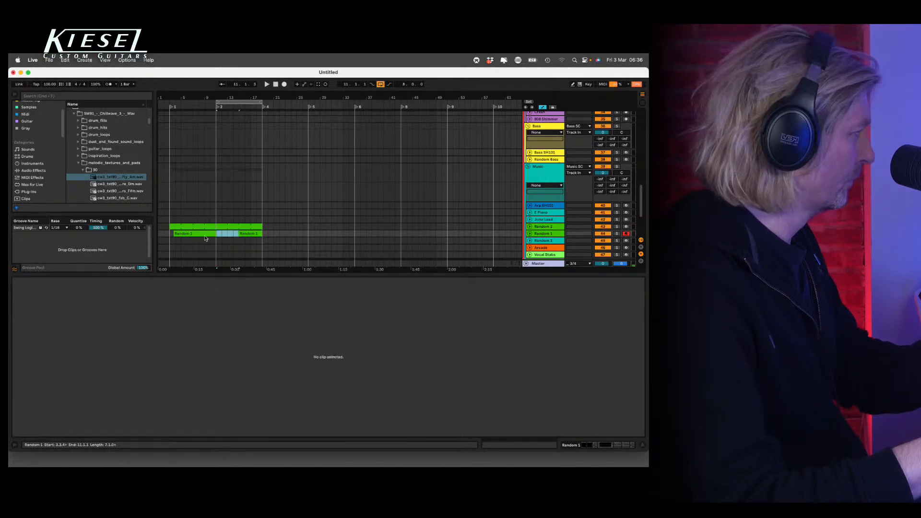
key("Delete")
left_click(249, 233)
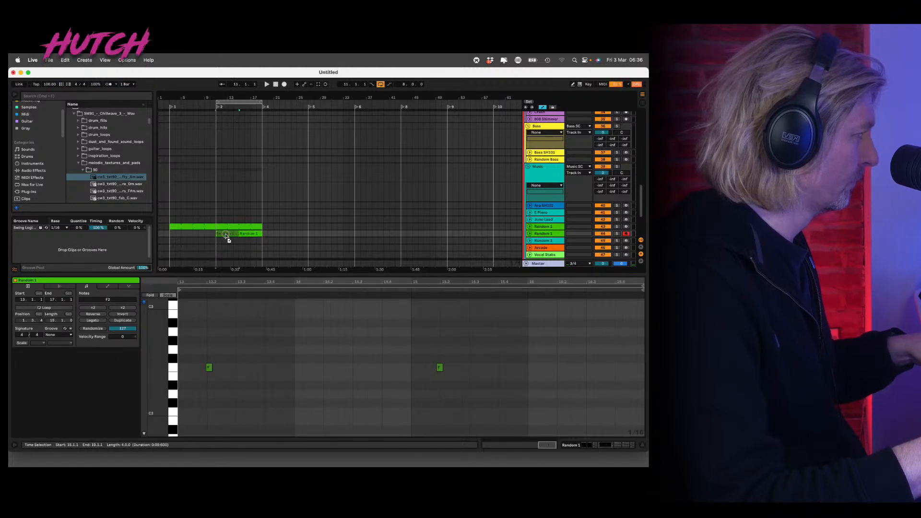
Consolidate the two four-bar Random 1 clips into one eight-bar clip from bar 11 and start playback.
left_click(240, 234, "shift")
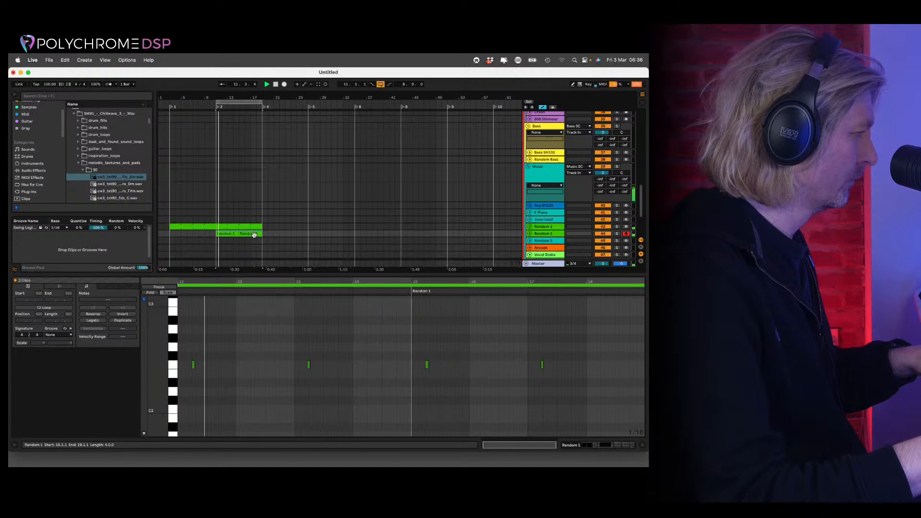
key("super+a")
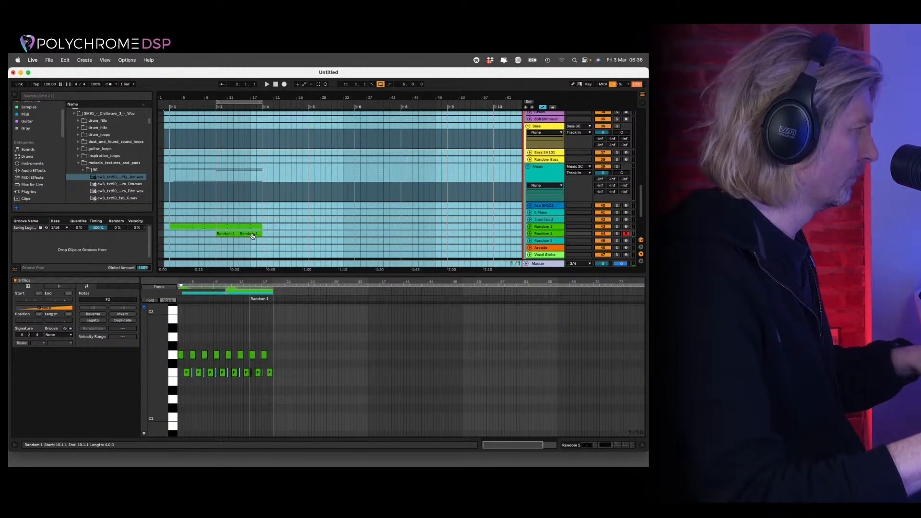
left_click(236, 235)
left_click(246, 237, "shift")
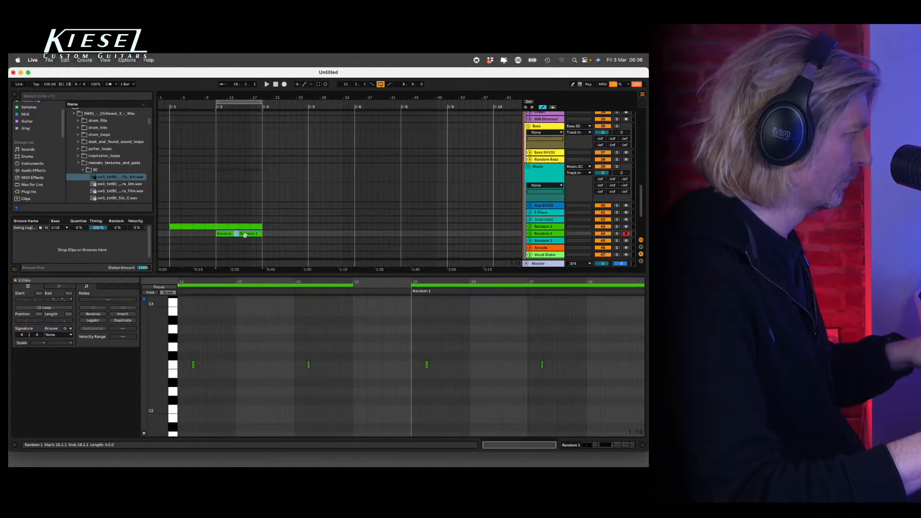
left_click(244, 234)
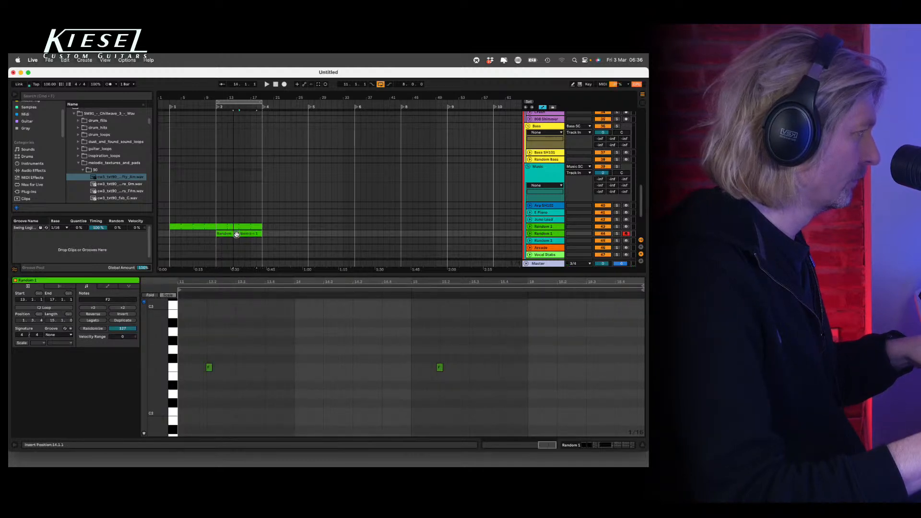
left_click(254, 234, "shift")
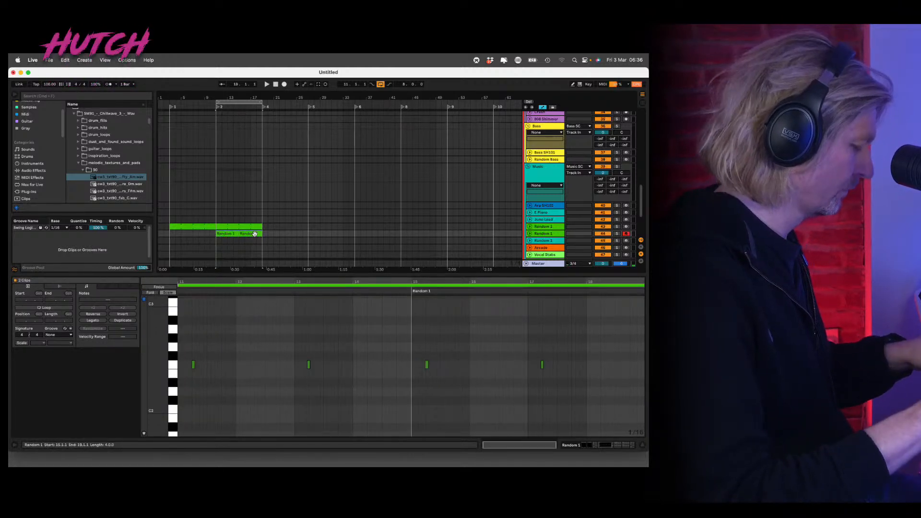
key("space")
key("super+a")
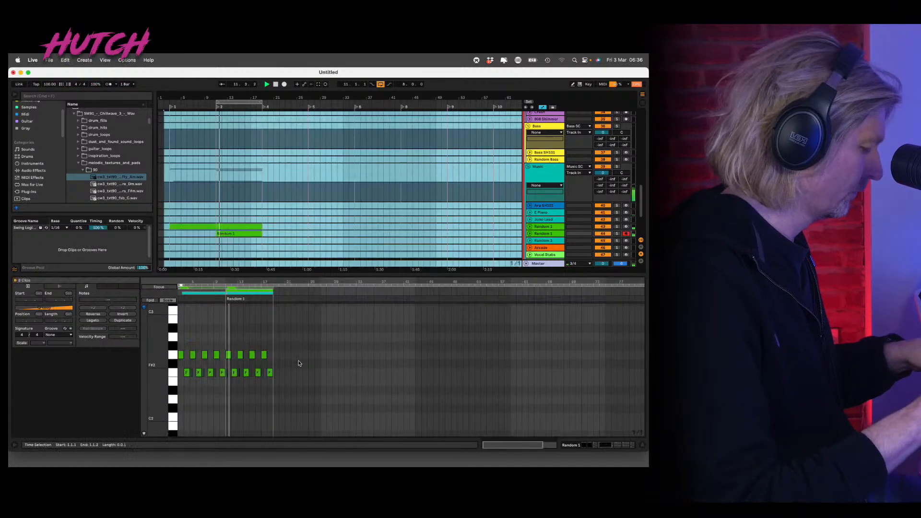
Quantize all notes in the consolidated Random 1 clip and transpose them up two semitones to G2.
left_click(245, 232)
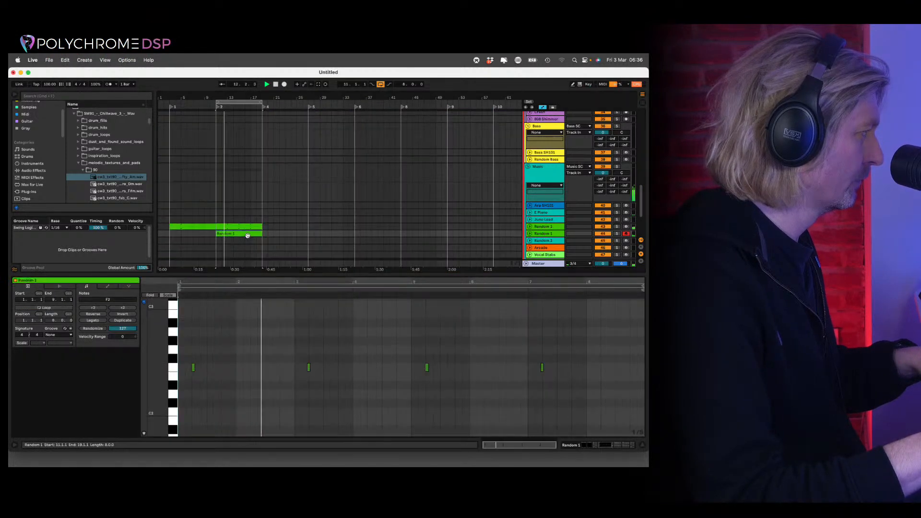
key("super+a")
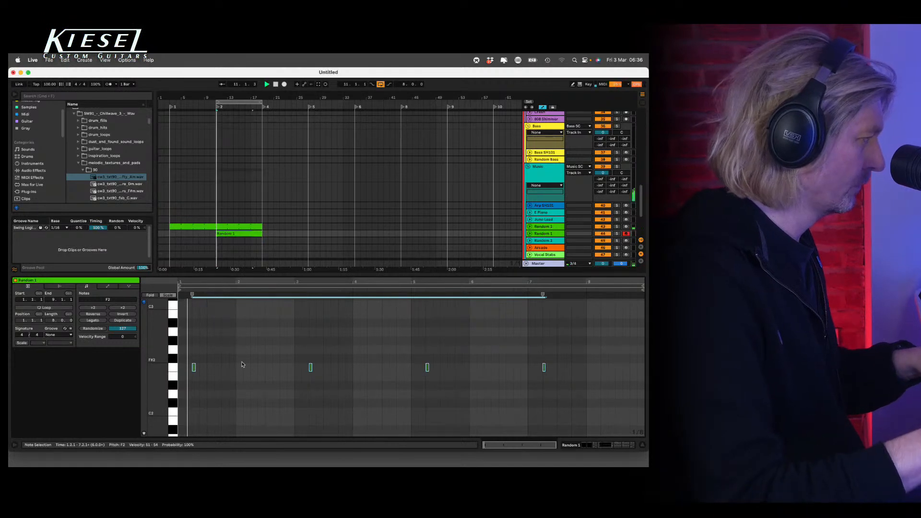
key("Up")
key("Up")
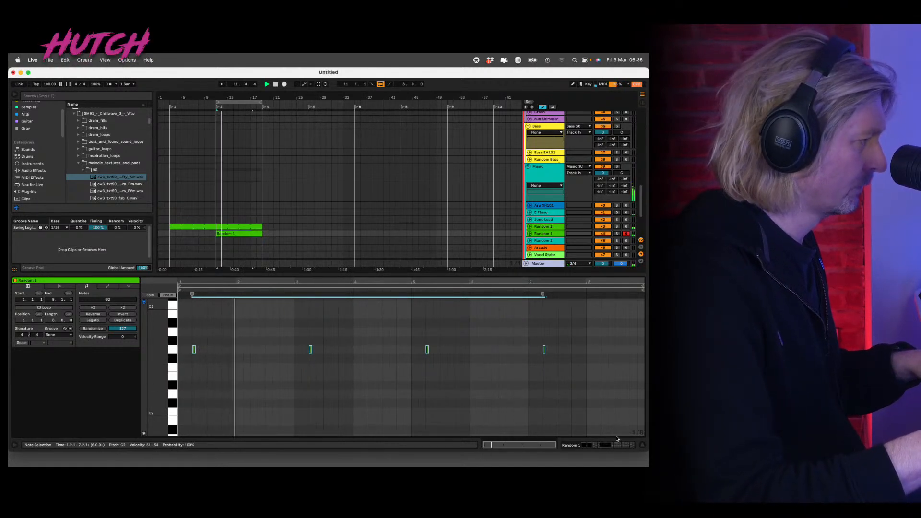
Delete the recorded clips from the Cthulhu track, then check the consolidated clip's notes and close the clip editor.
key("super+alt+l")
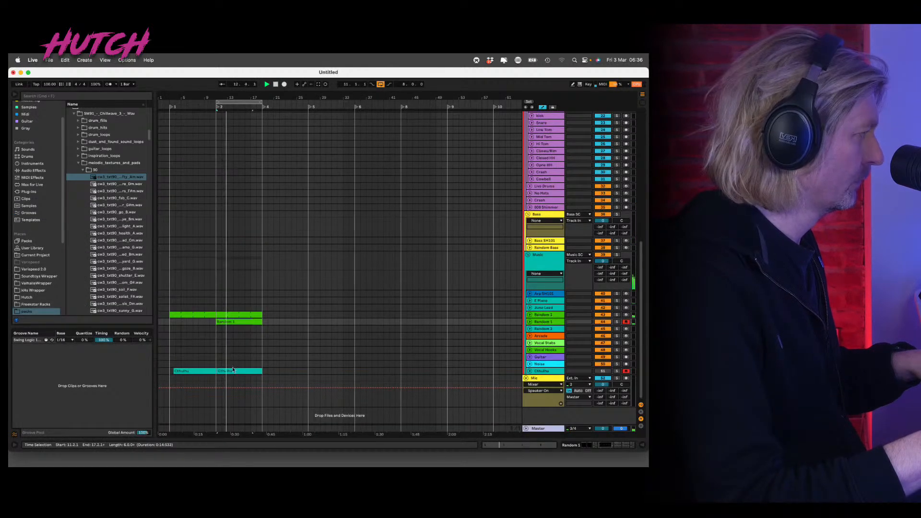
key("Delete")
left_click(178, 372)
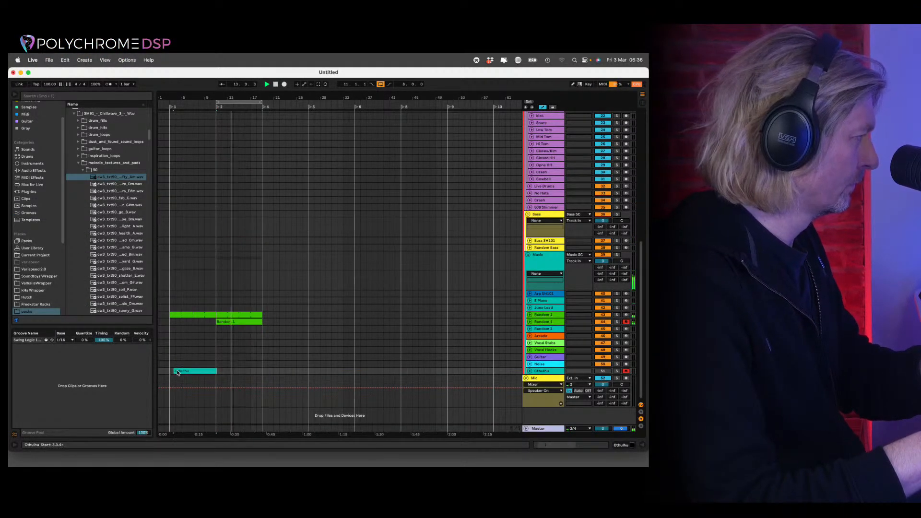
double_click(249, 321)
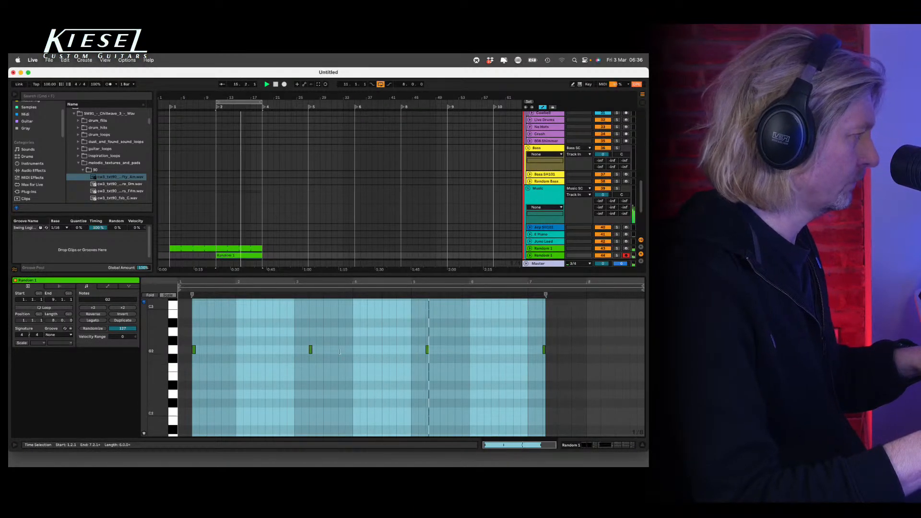
left_click(641, 445)
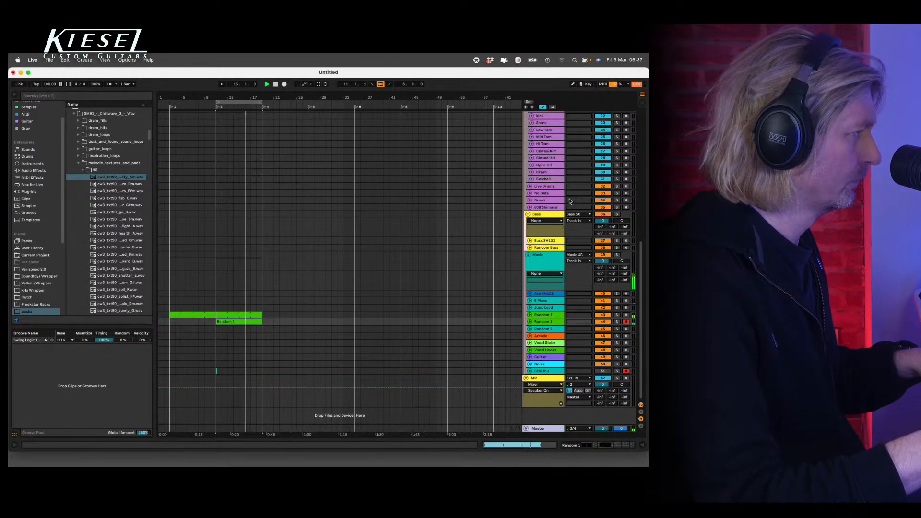
Show the second Random 1 track's device chain and lower the gain of its last Utility to -11.1 dB.
left_click(551, 217)
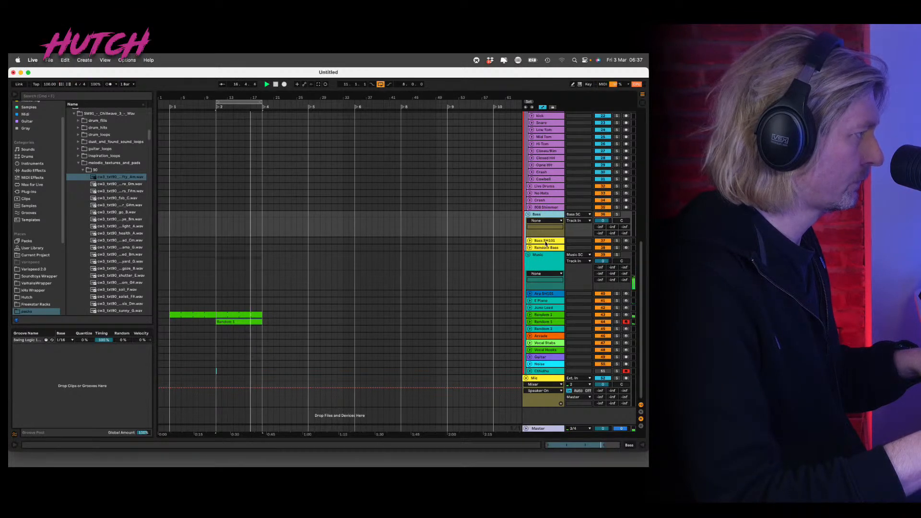
left_click(545, 242)
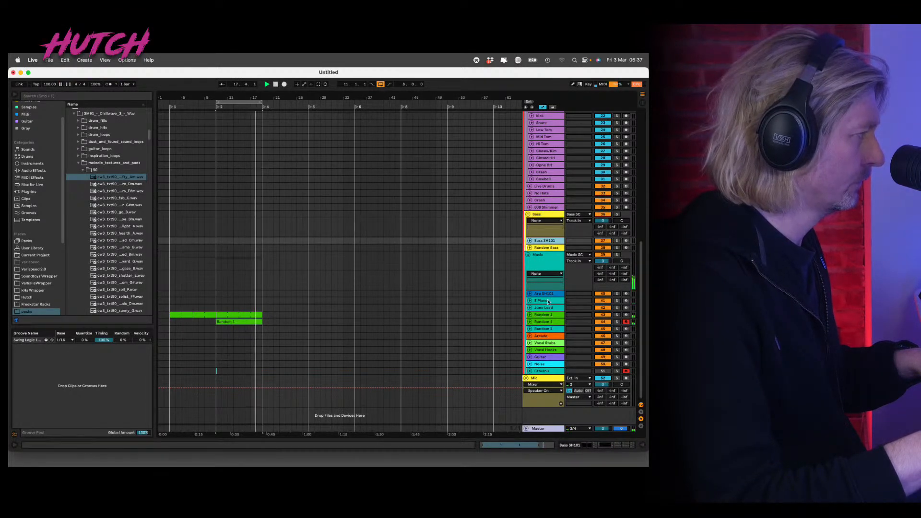
left_click(531, 321)
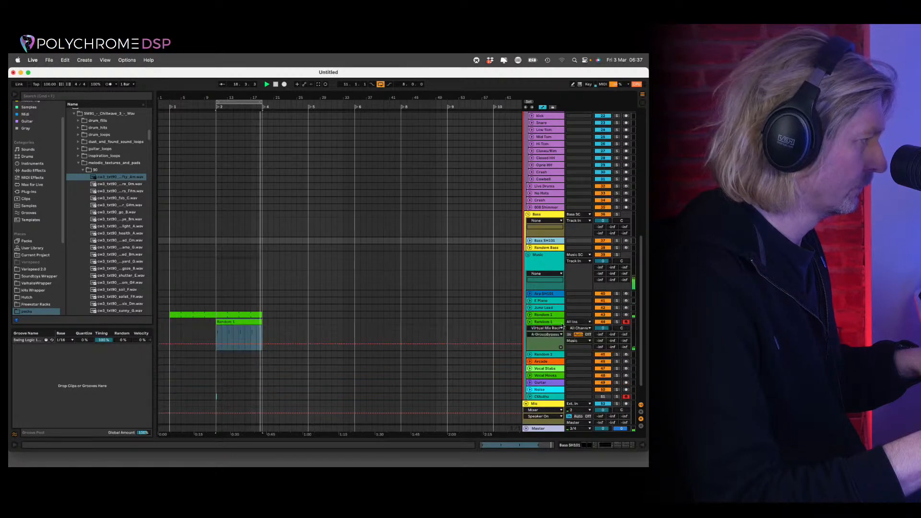
double_click(544, 322)
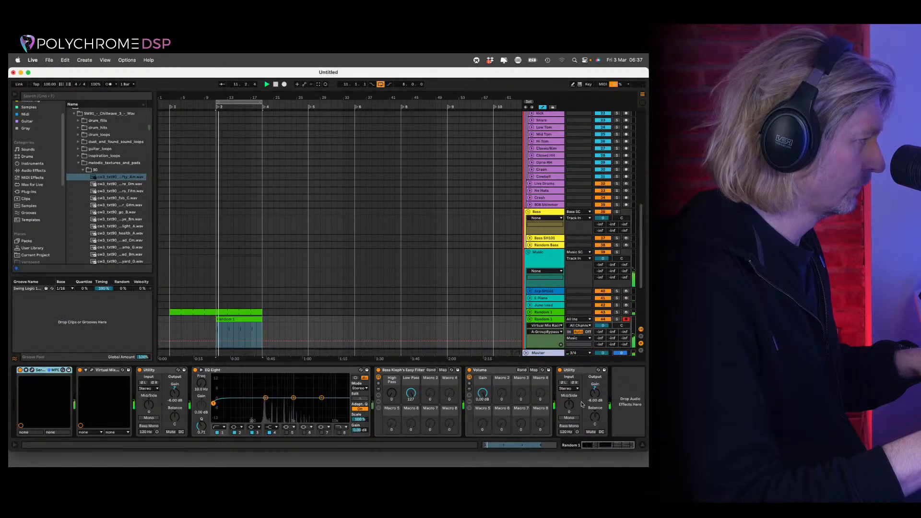
left_click_drag(596, 396, 596, 417)
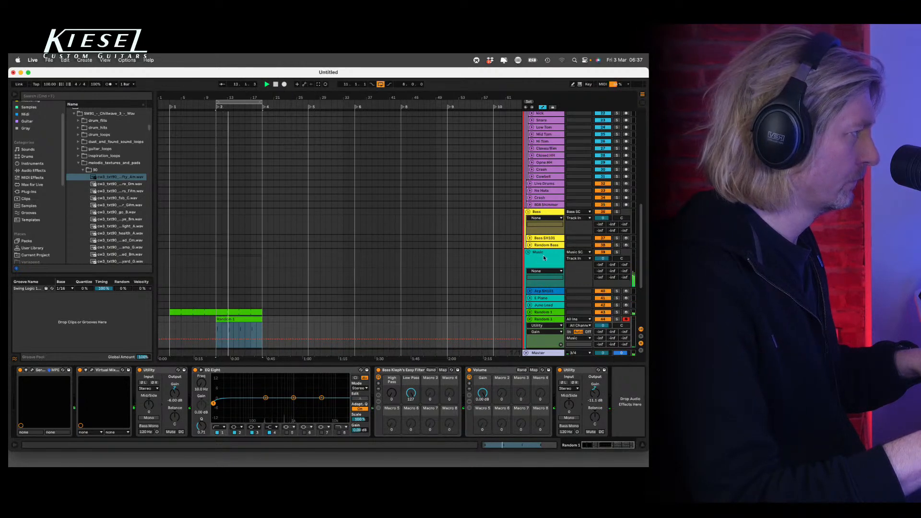
Open the XO drum plug-in on the XO Edit track and bring up its preset browser.
scroll(537, 141, "up", 5)
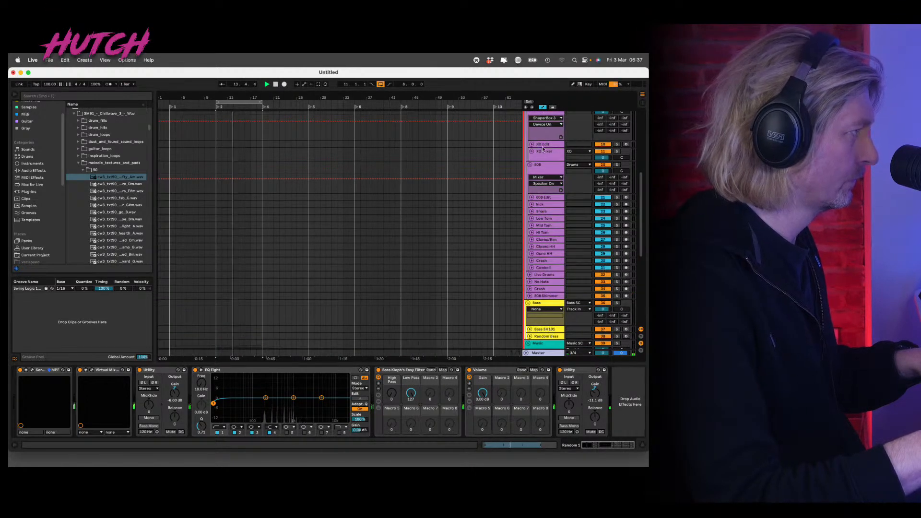
scroll(544, 172, "up", 1)
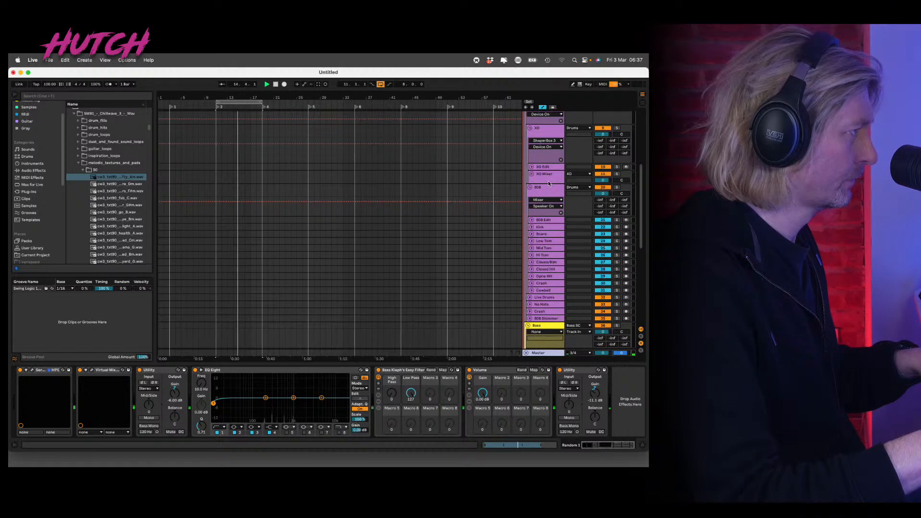
left_click(544, 167)
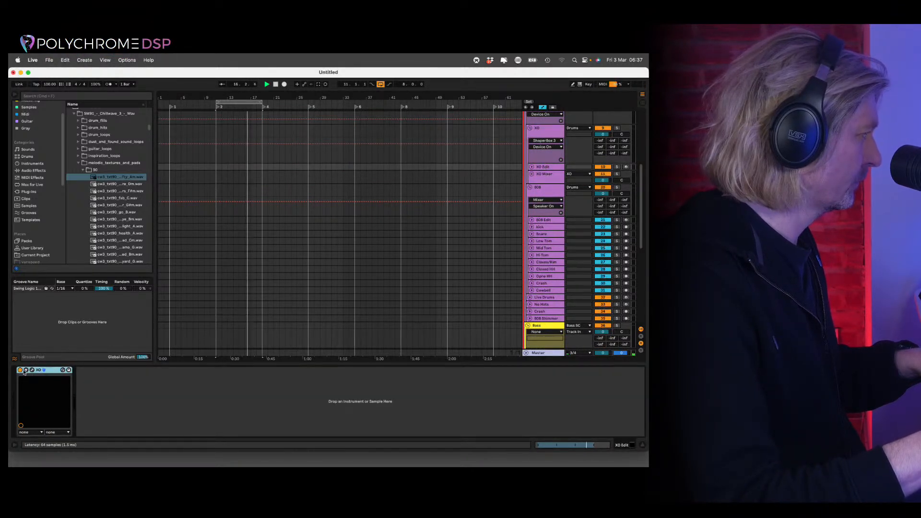
left_click(31, 370)
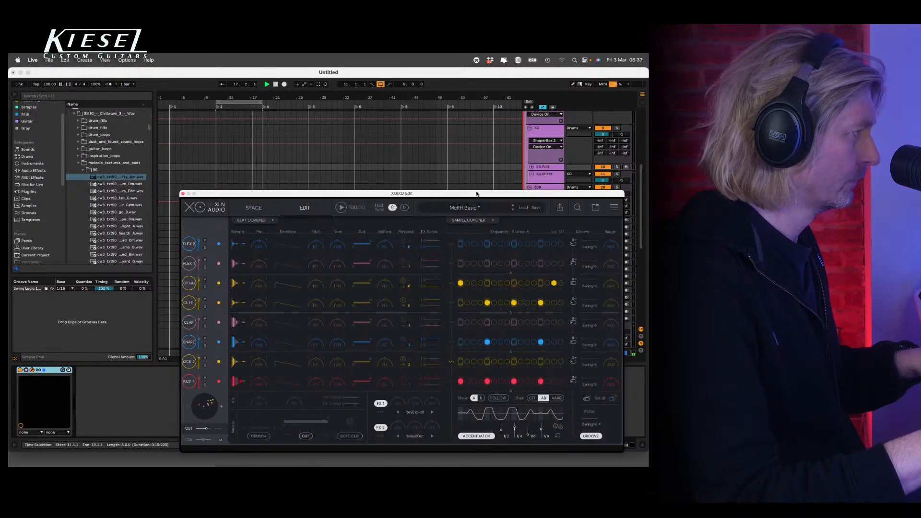
left_click_drag(477, 193, 381, 171)
left_click(425, 187)
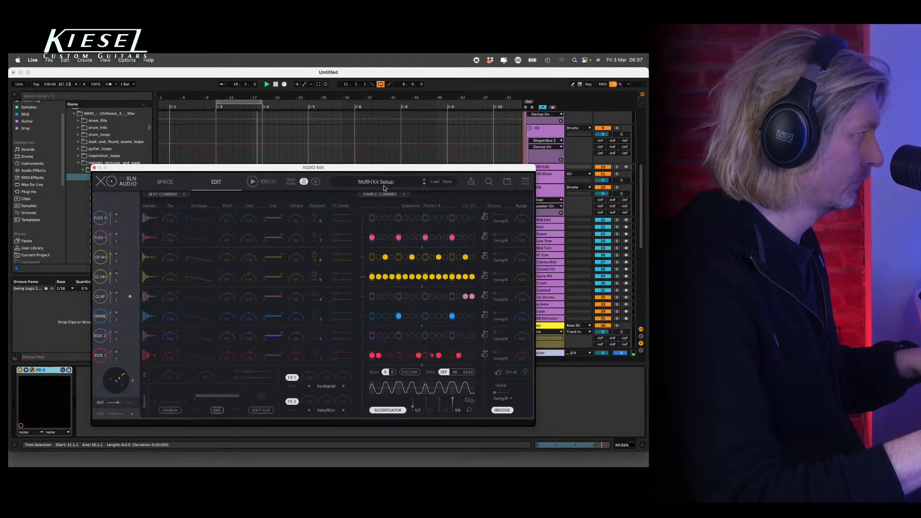
left_click(376, 182)
Limit the XO preset list to user presets and audition the Vaporwave 1 preset.
scroll(293, 326, "down", 7)
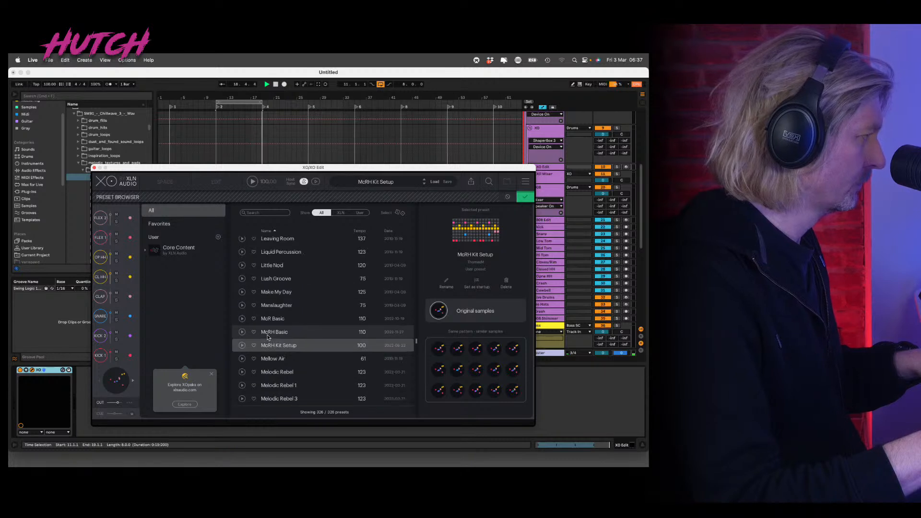
scroll(288, 341, "up", 8)
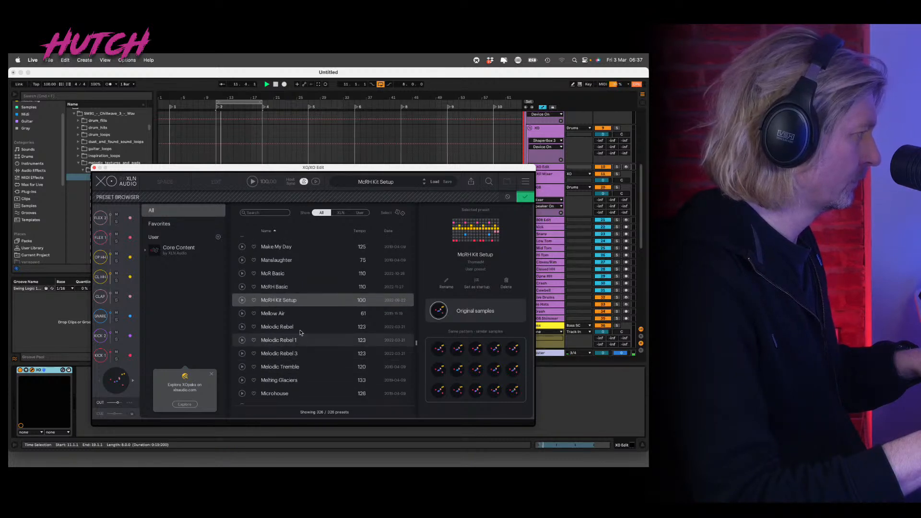
scroll(294, 324, "up", 3)
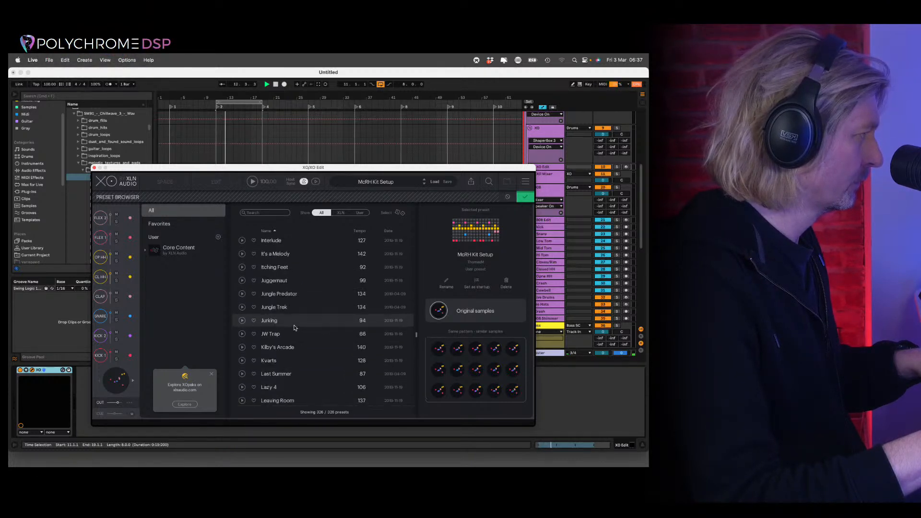
left_click(361, 213)
scroll(285, 313, "down", 12)
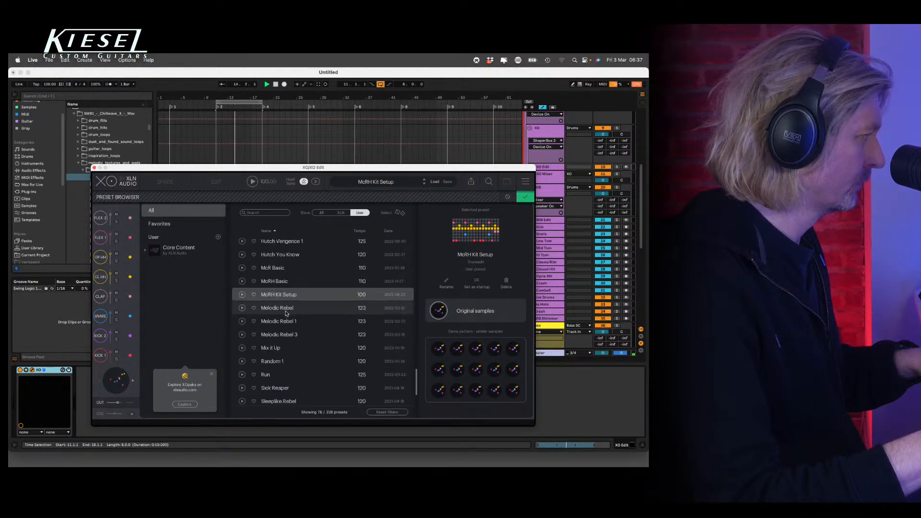
left_click(282, 398)
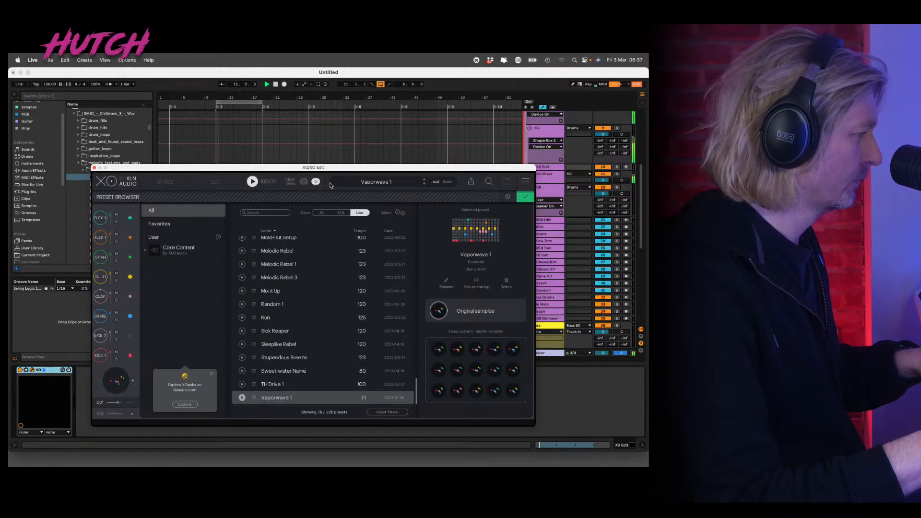
Audition the Hutch Vapor Vari 3 and 2 presets, and load Hutch Vapor Vari 1 100BPM into XO.
scroll(298, 307, "up", 5)
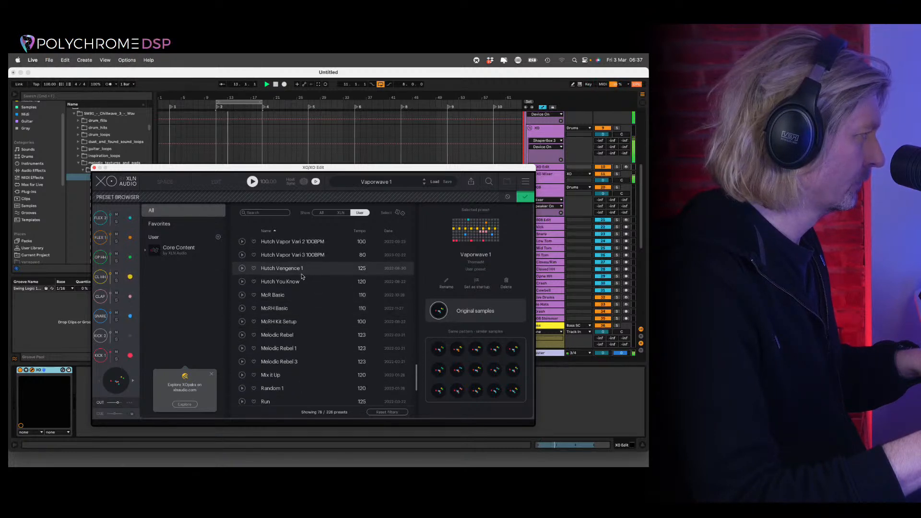
scroll(305, 277, "up", 1)
left_click(304, 272)
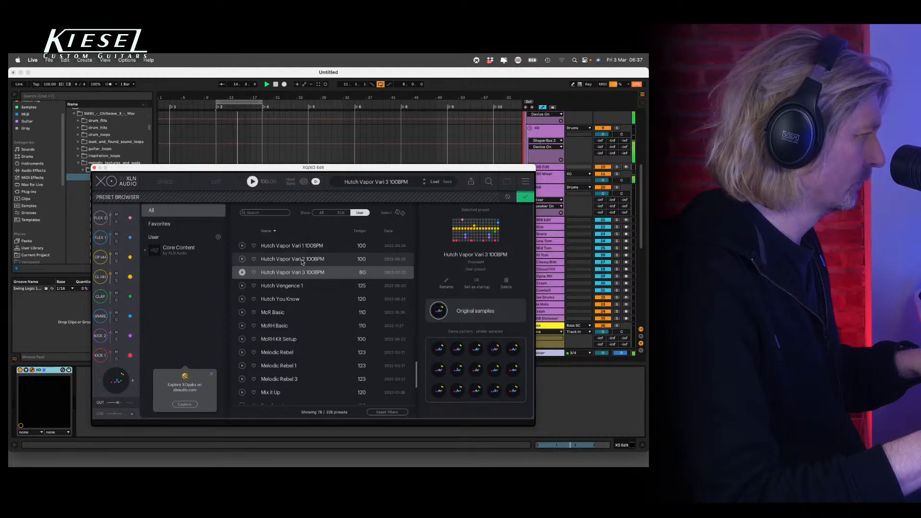
left_click(303, 262)
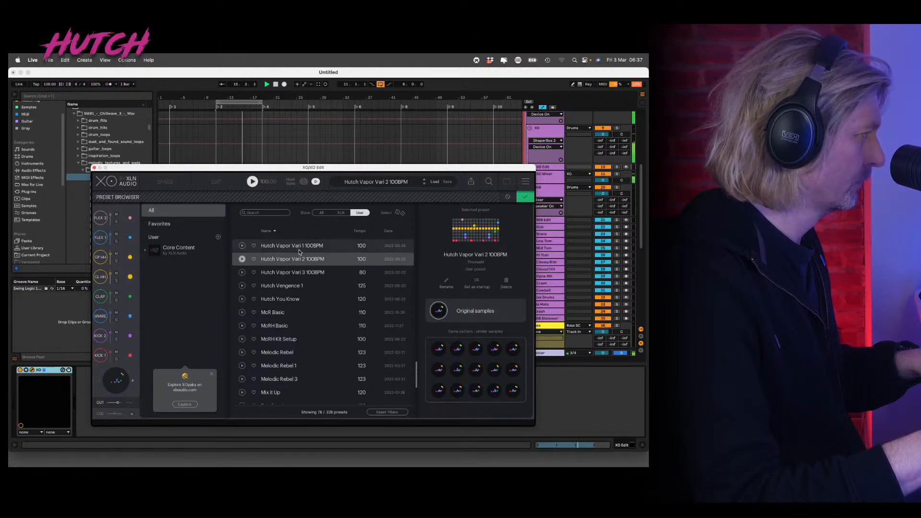
left_click(299, 247)
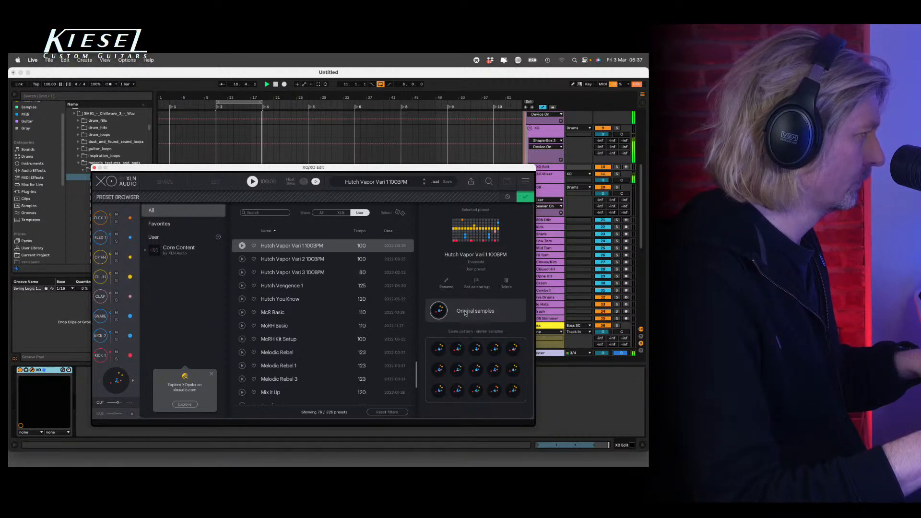
left_click(525, 198)
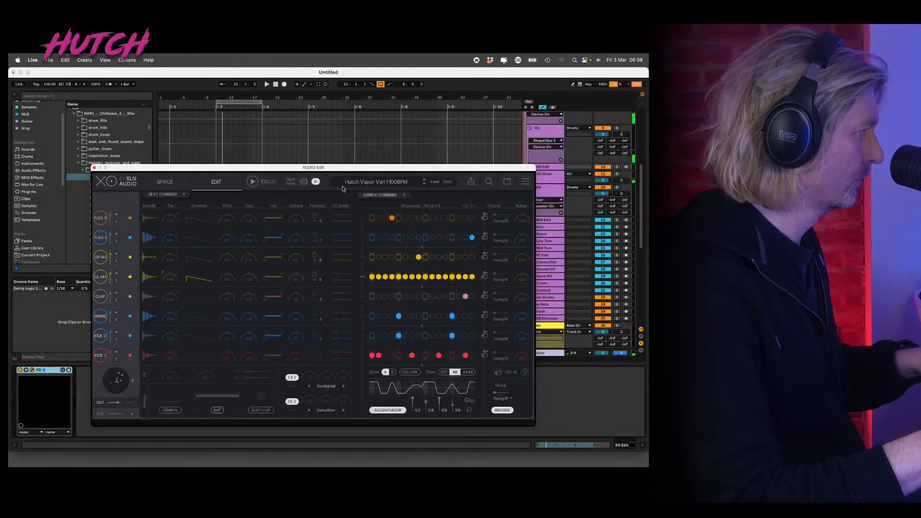
Export the XO beat as MIDI onto the XO Edit track at bar 11, without importing its tempo and time signature.
left_click_drag(335, 170, 396, 327)
left_click(533, 338)
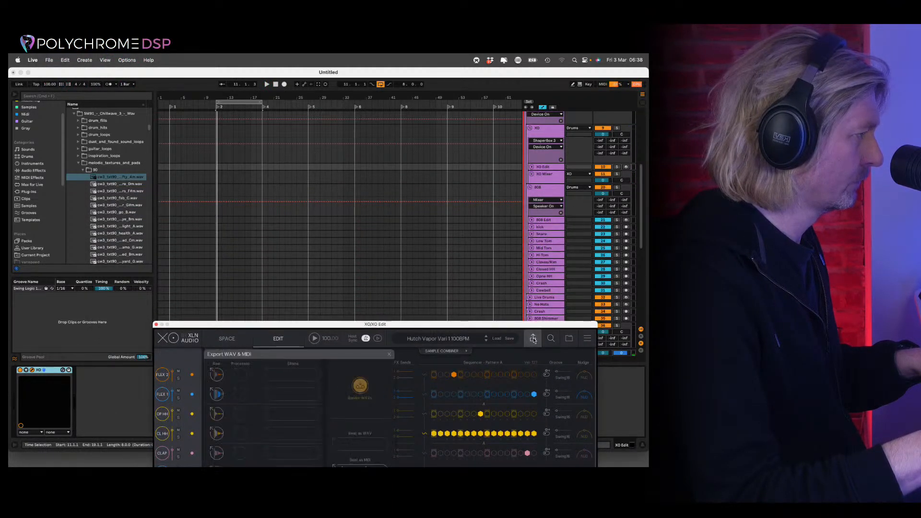
left_click_drag(334, 458, 231, 178)
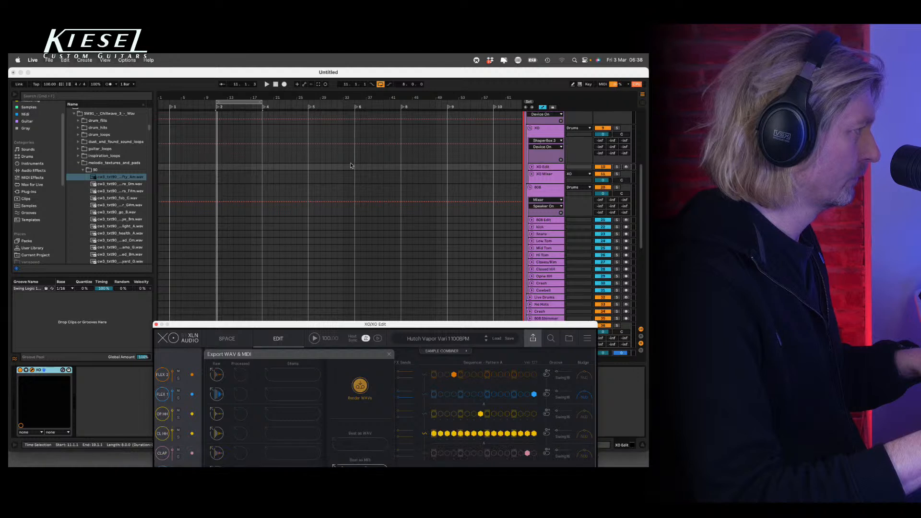
left_click(531, 168)
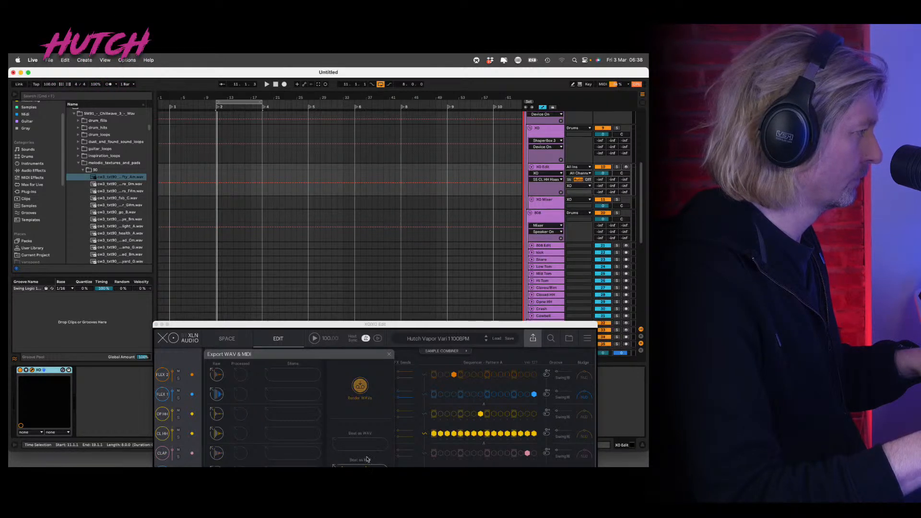
left_click_drag(367, 465, 408, 188)
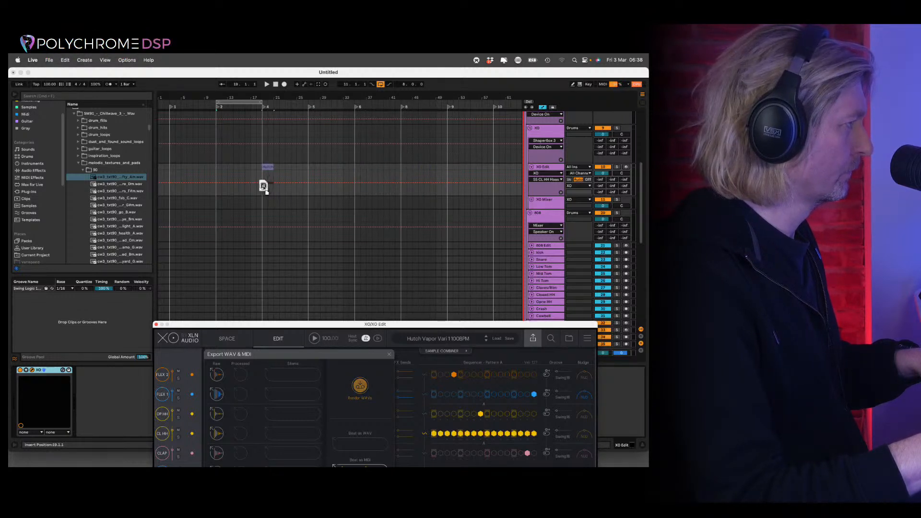
left_click_drag(254, 187, 218, 189)
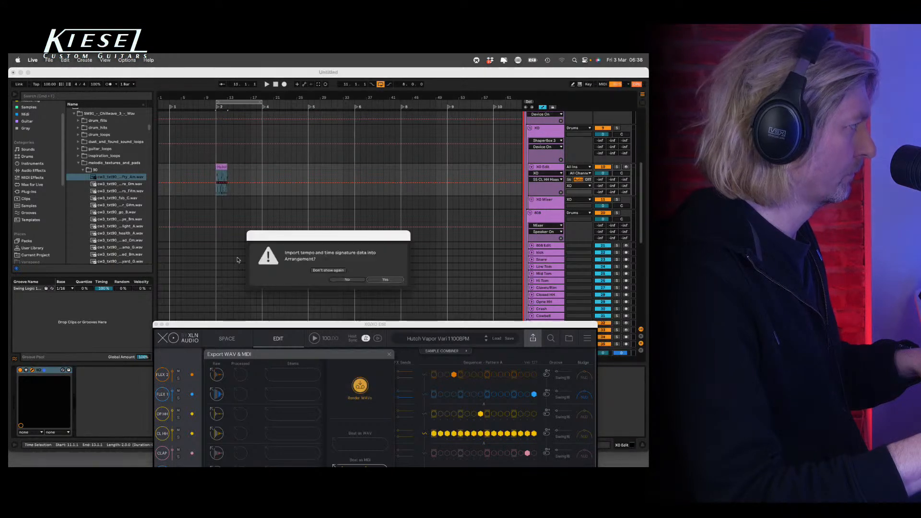
left_click(347, 282)
Turn off host sync in XO and extend the drum clip on XO Edit to eight bars, ending at bar 19.
left_click(365, 339)
left_click(224, 166)
left_click_drag(226, 166, 262, 166)
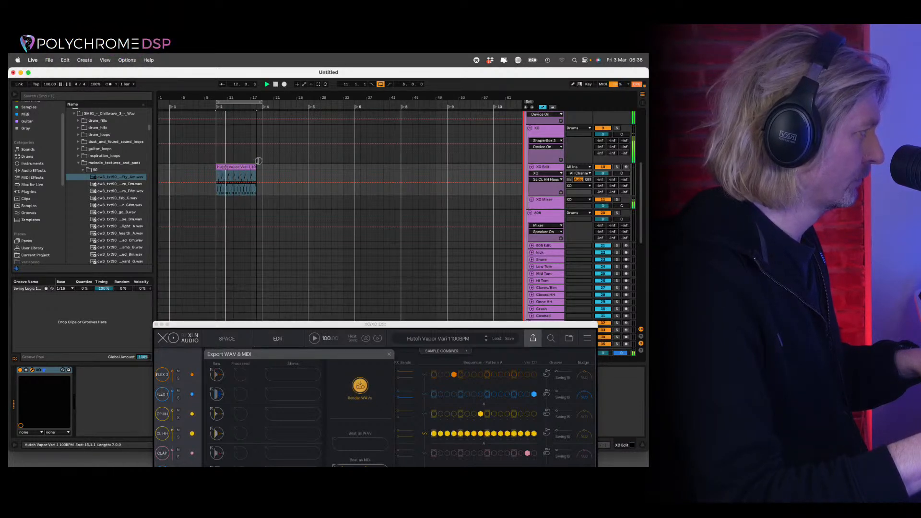
left_click(156, 324)
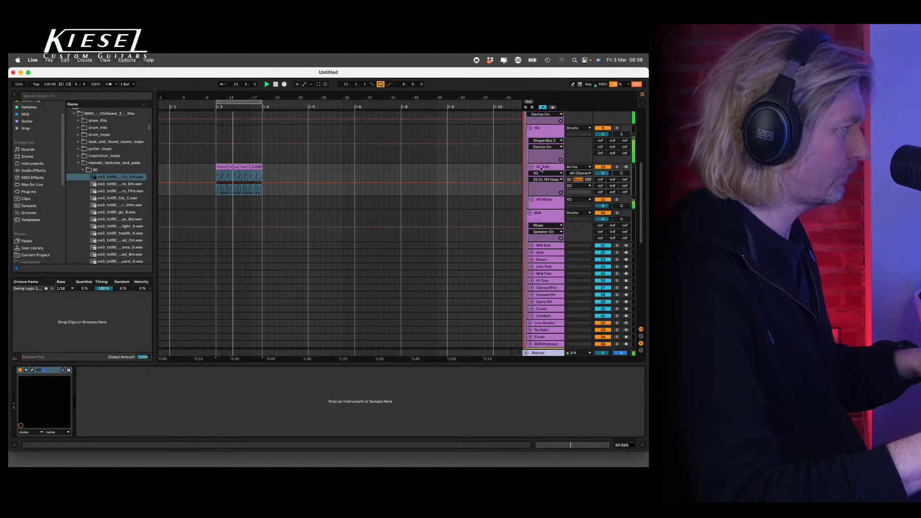
Recheck the XO plug-in window and lower the XO Mixer track's volume to about -3 dB in the mixer.
left_click(34, 377)
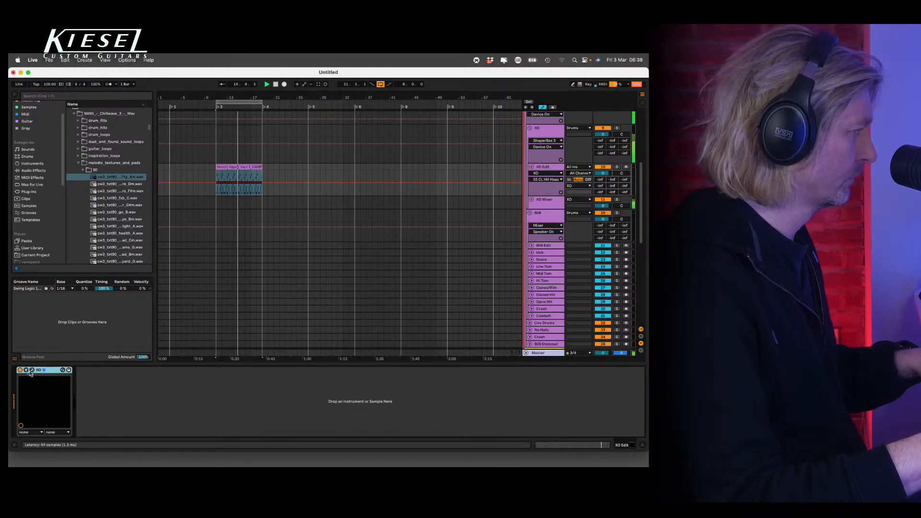
left_click(32, 370)
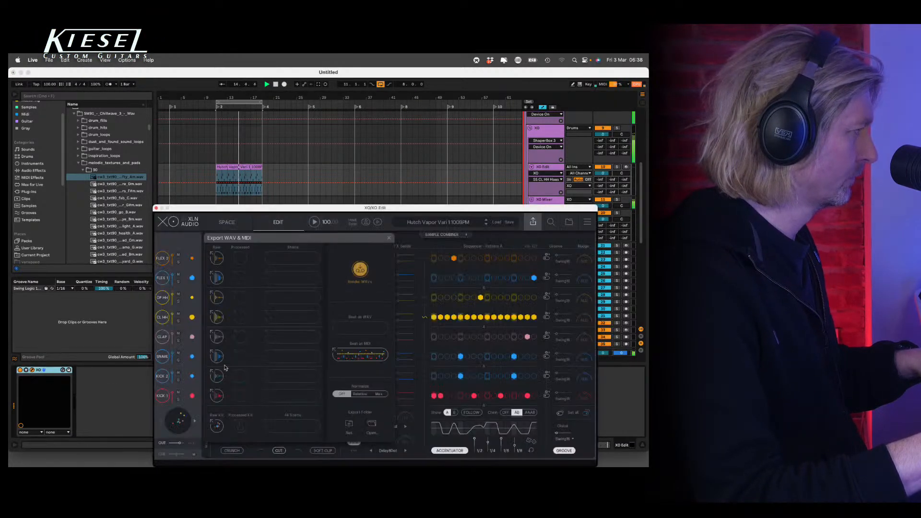
left_click(156, 208)
key("Tab")
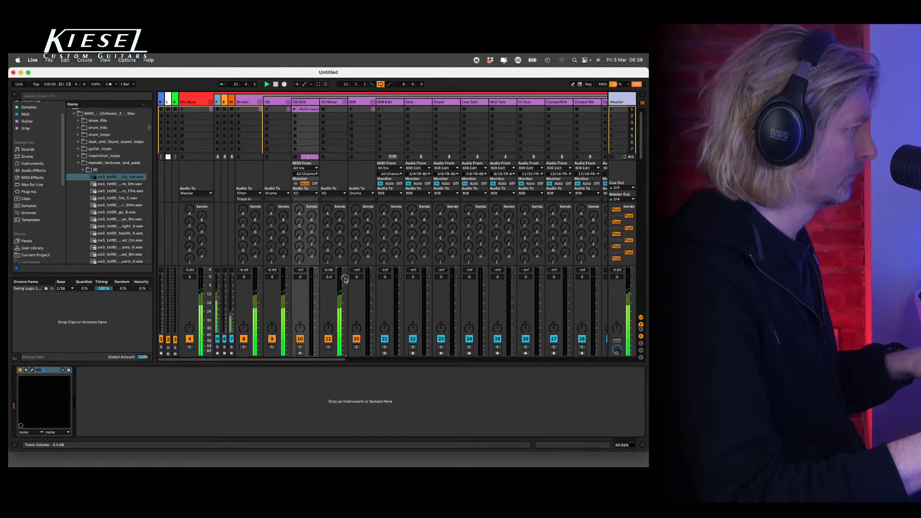
key("Tab")
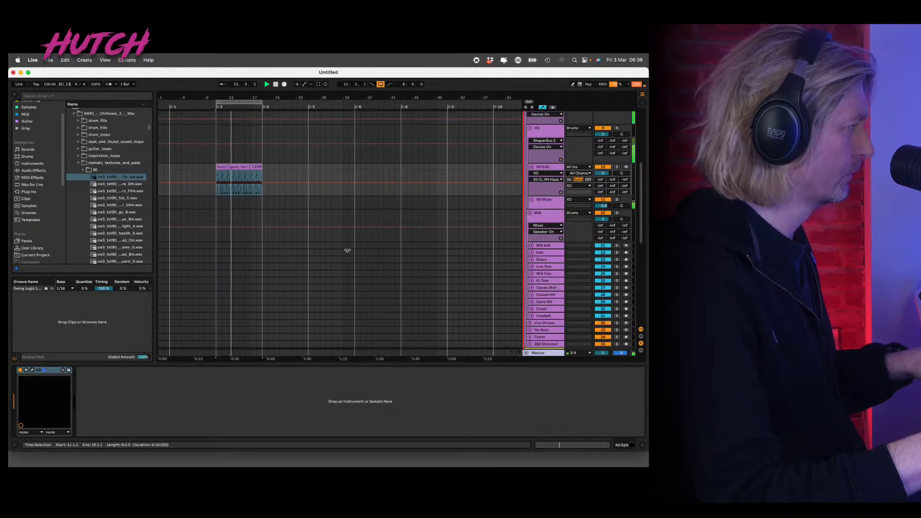
Duplicate the eight-bar section at bar 11, from XO Edit down to the second Random 1 track, to bar 19 and fold that Random 1 track.
scroll(365, 258, "down", 8)
left_click(249, 216)
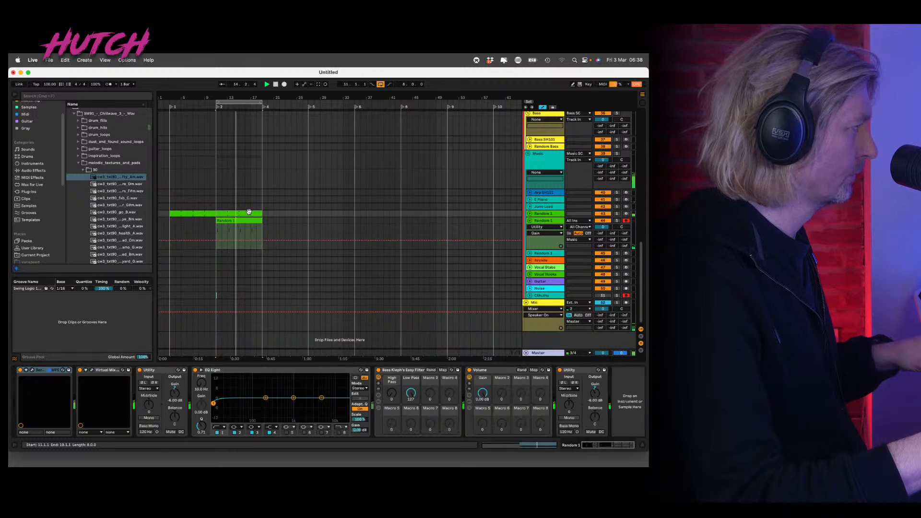
scroll(250, 226, "up", 8)
scroll(239, 257, "down", 4)
left_click(243, 227)
scroll(242, 228, "down", 7)
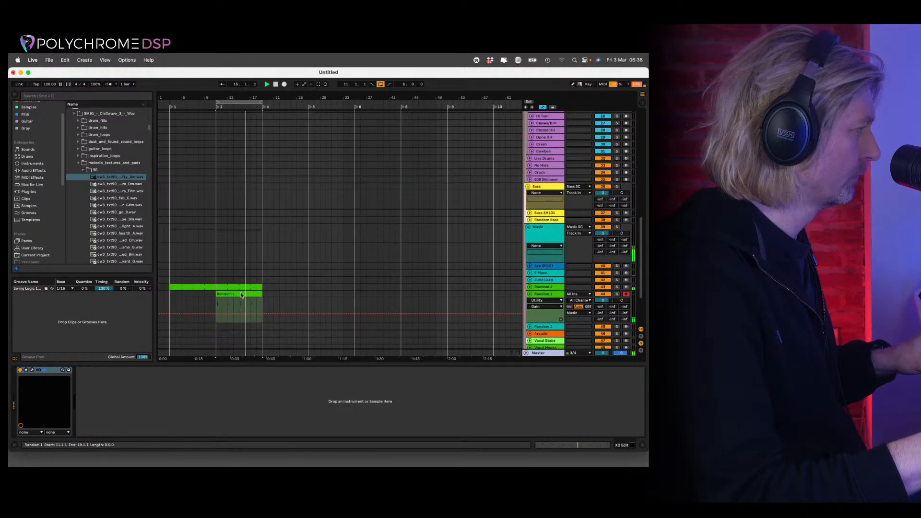
left_click(241, 295)
key("ctrl+d")
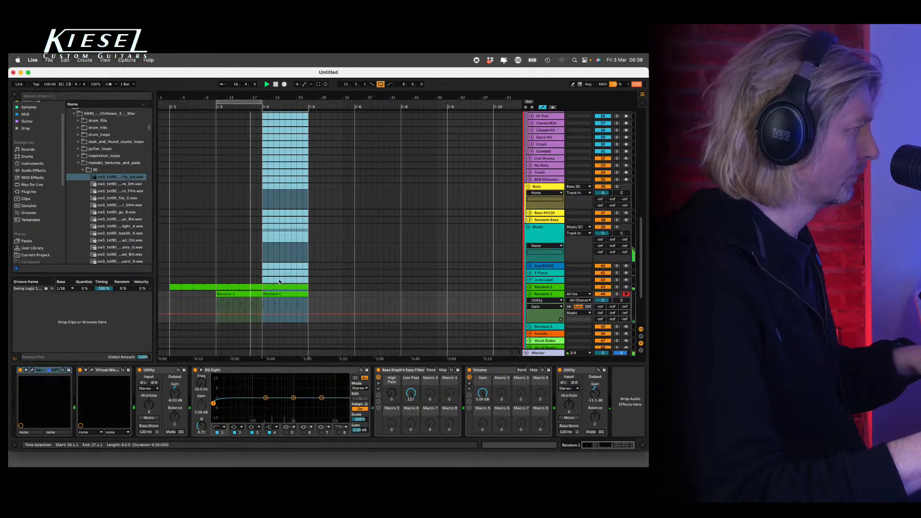
left_click(469, 293)
left_click(529, 294)
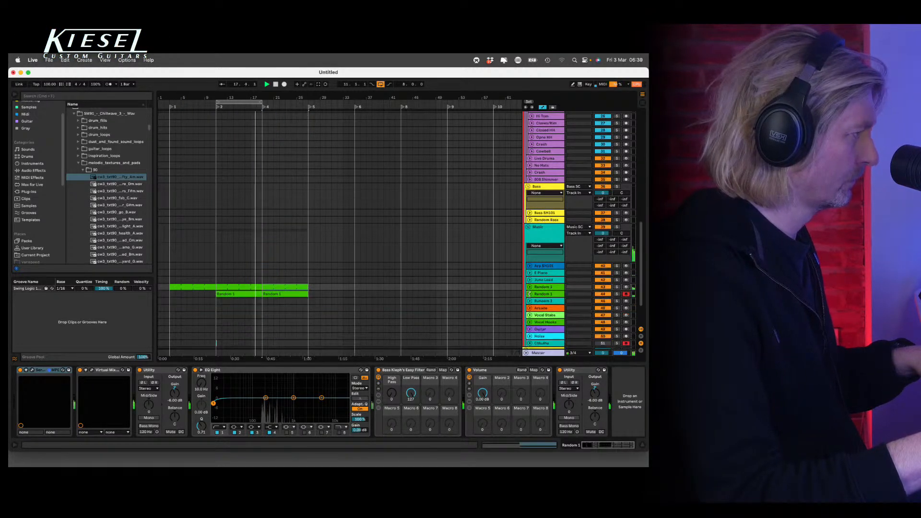
Move the eight-bar loop to bar 19 and unfold and arm the Bass SH101 track.
left_click(544, 213)
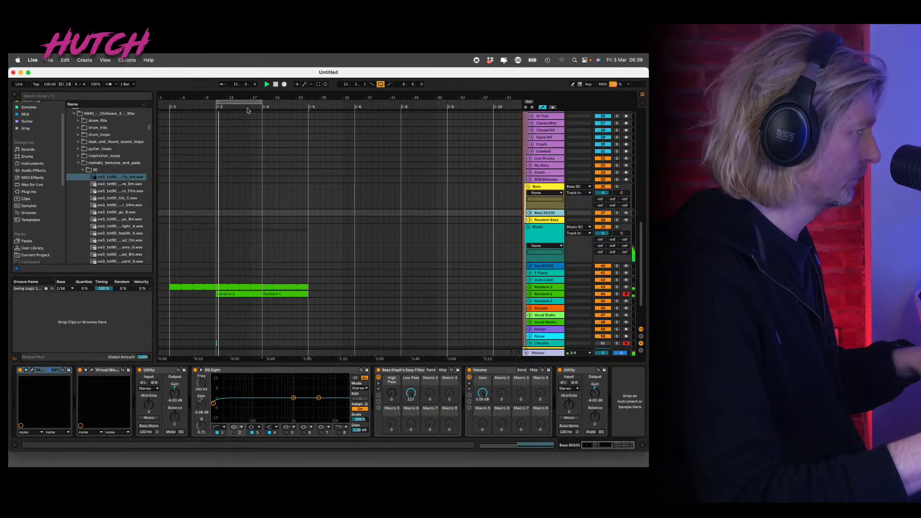
left_click_drag(246, 103, 293, 103)
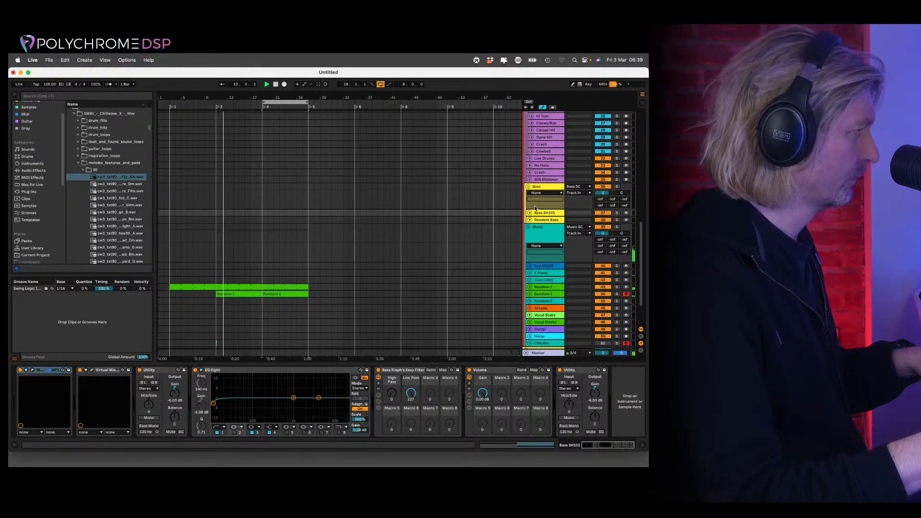
left_click(529, 213)
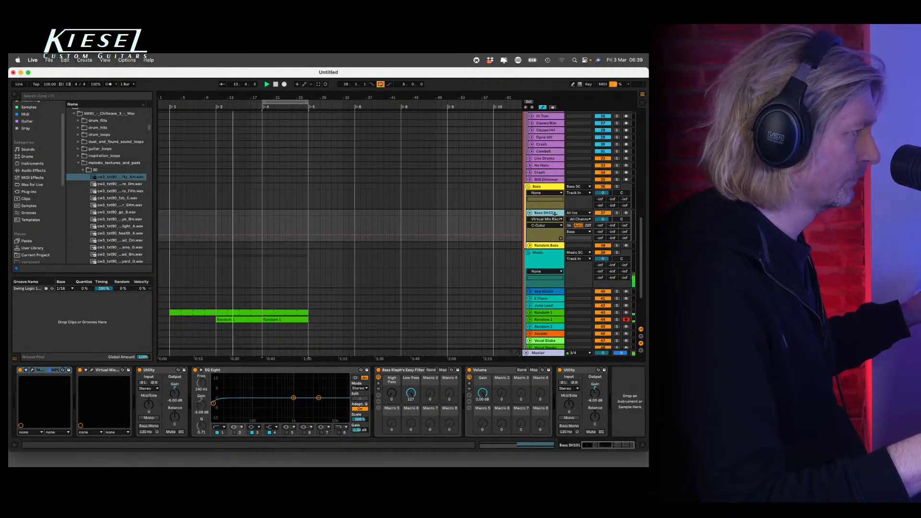
left_click(554, 213)
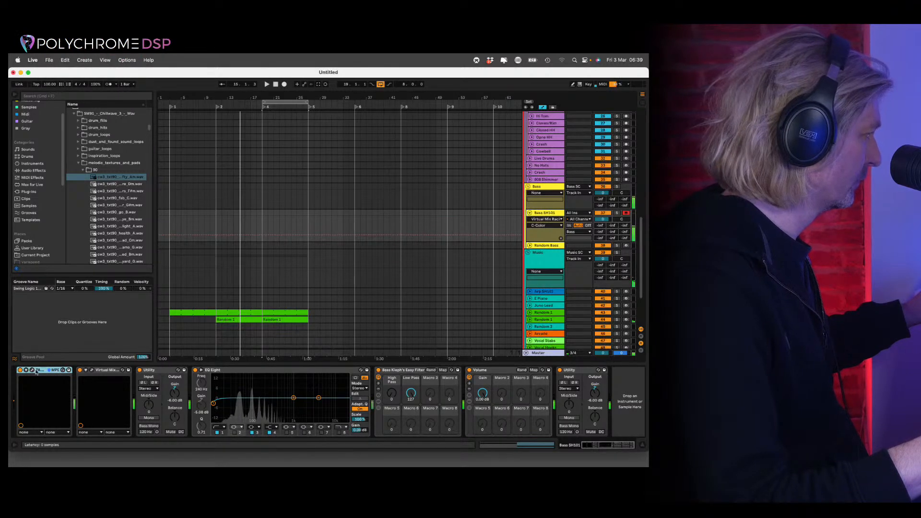
Enable Poly mode in TAL BassLine 101 on Bass SH101 and adjust its filter cutoff to about 4.71.
left_click(32, 370)
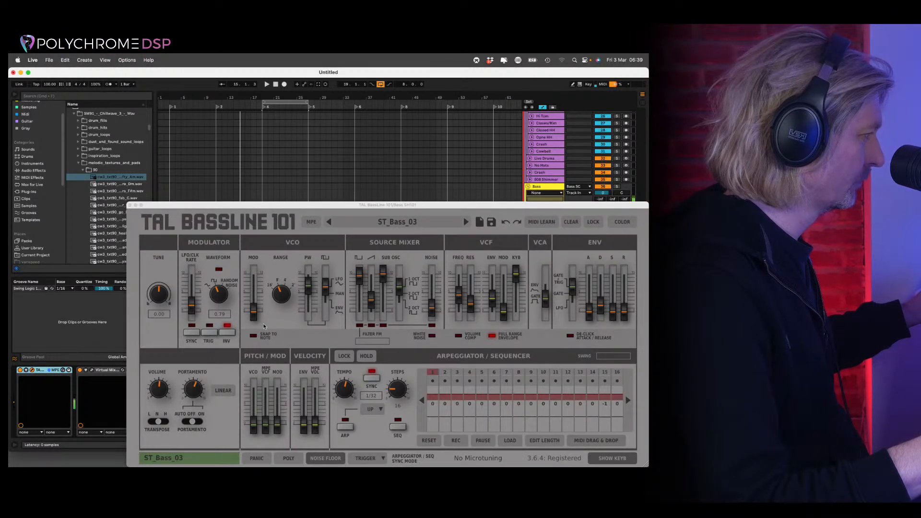
left_click(281, 459)
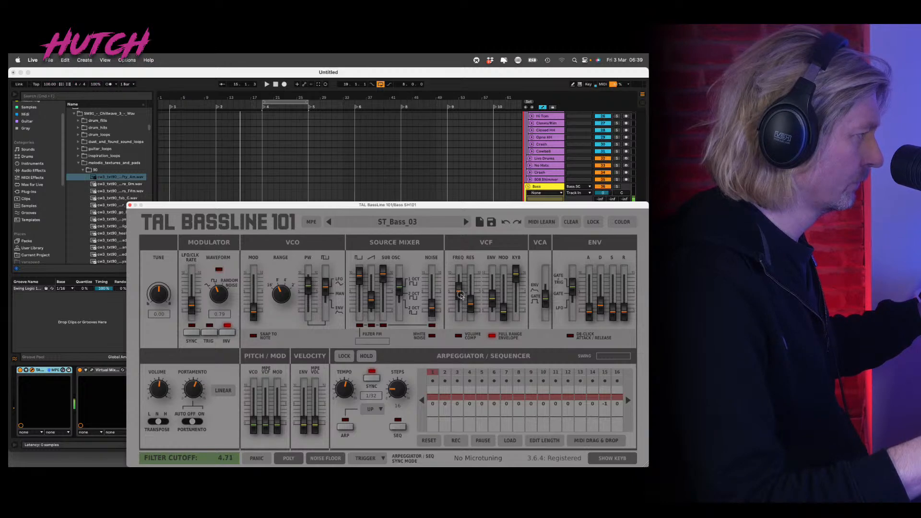
key("super+alt+p")
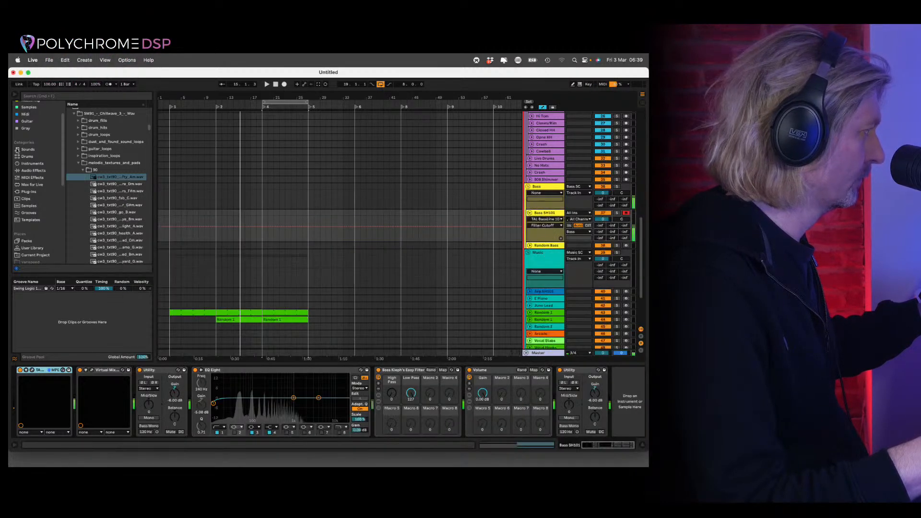
Find the Chord MIDI effect in the browser and insert it before TAL BassLine 101 on Bass SH101.
left_click(34, 115)
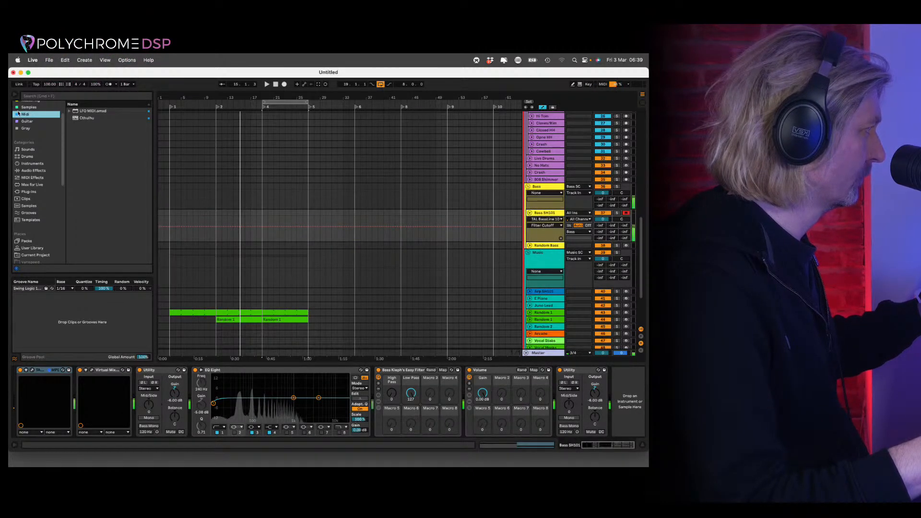
scroll(18, 112, "up", 1)
left_click(21, 118)
left_click(80, 196)
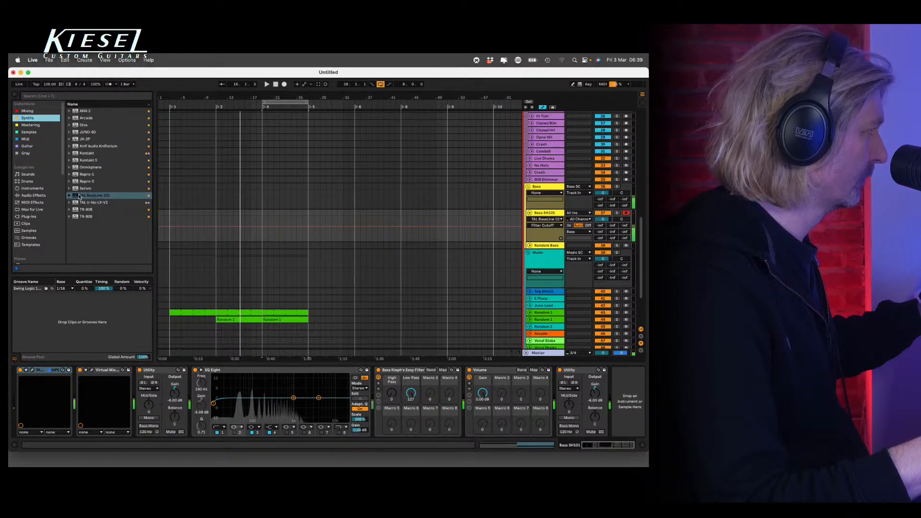
left_click(30, 132)
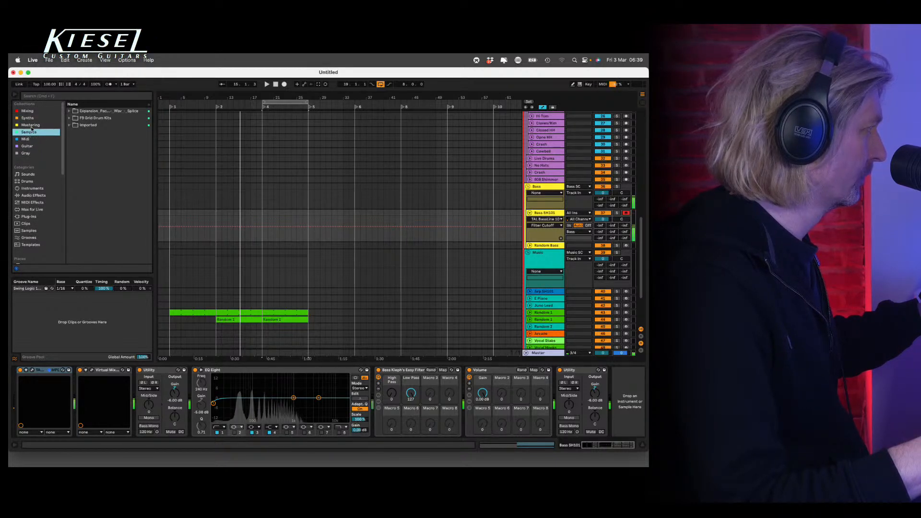
left_click(33, 202)
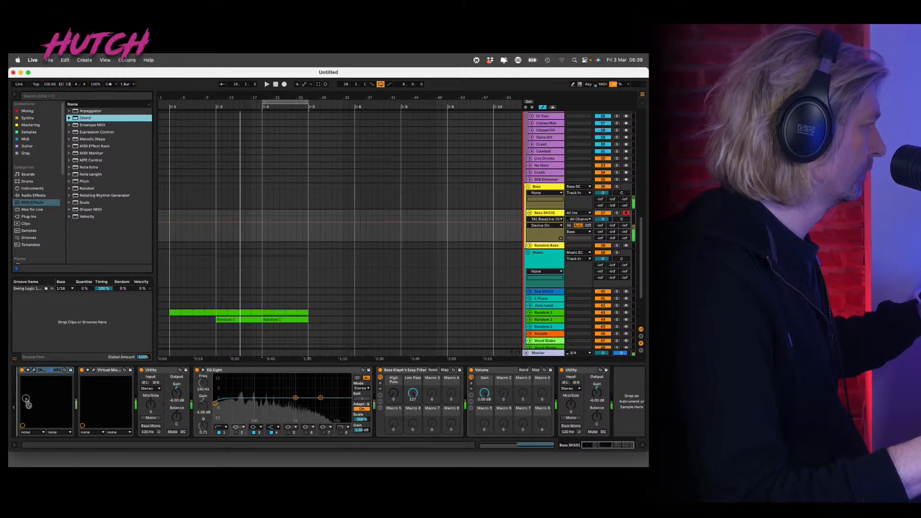
key("Return")
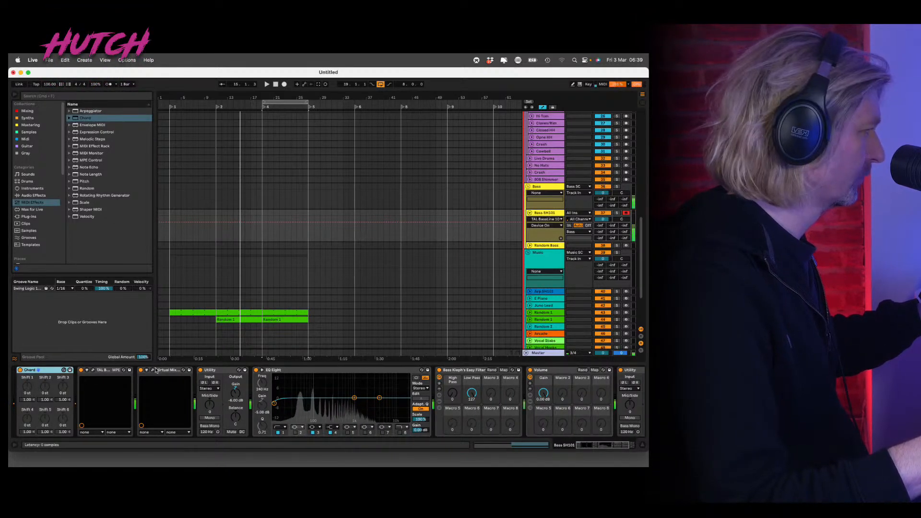
Set Chord's Shift 2 to +7 st, audition it against the playing loop and bypass the effect.
left_click(43, 387)
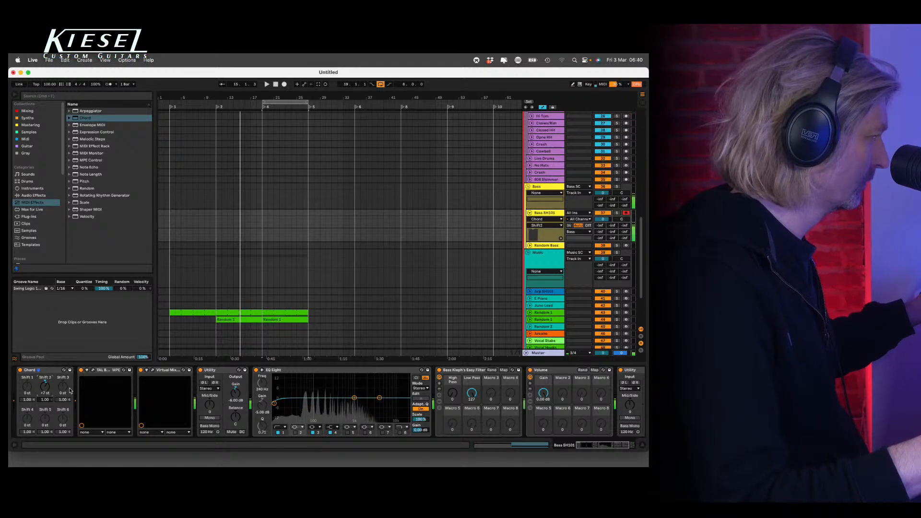
key("space")
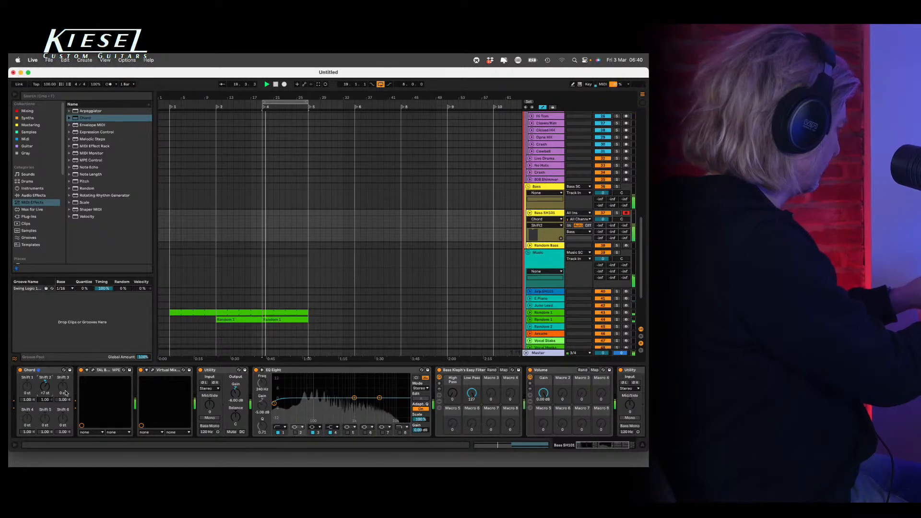
left_click(20, 370)
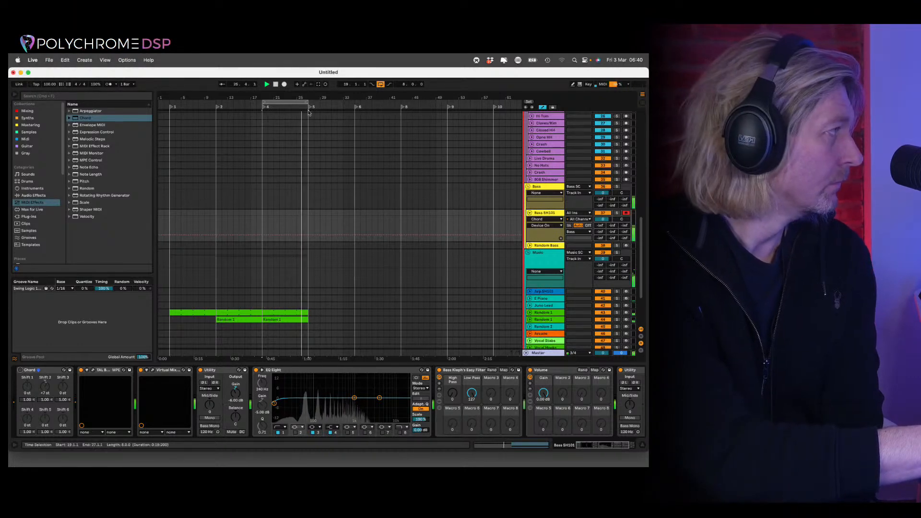
Record a bass part on Bass SH101 over the loop at bar 19 and trim the clip to its first four bars.
left_click(284, 84)
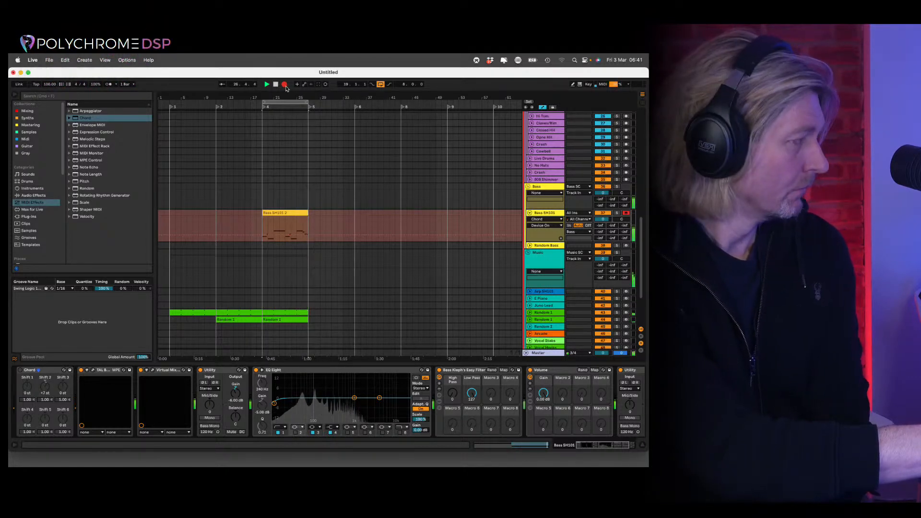
key("space")
left_click(307, 212)
left_click_drag(273, 217, 285, 217)
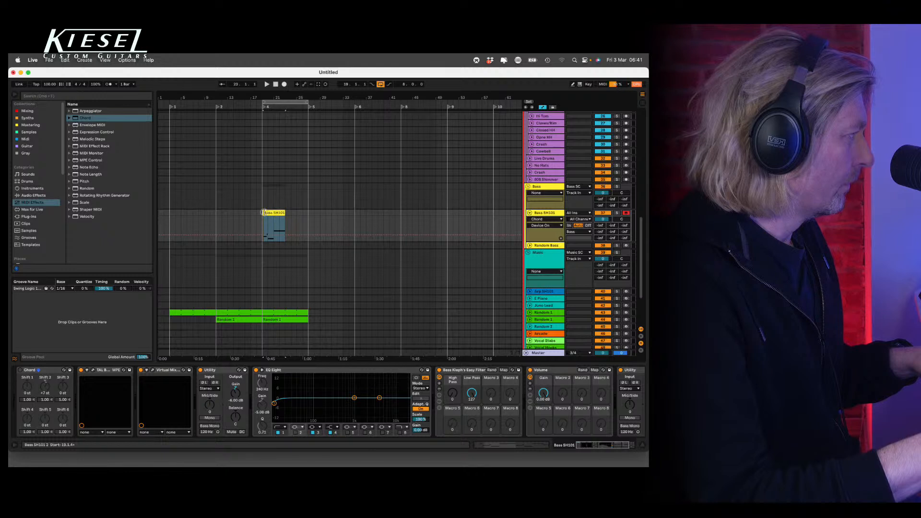
key("space")
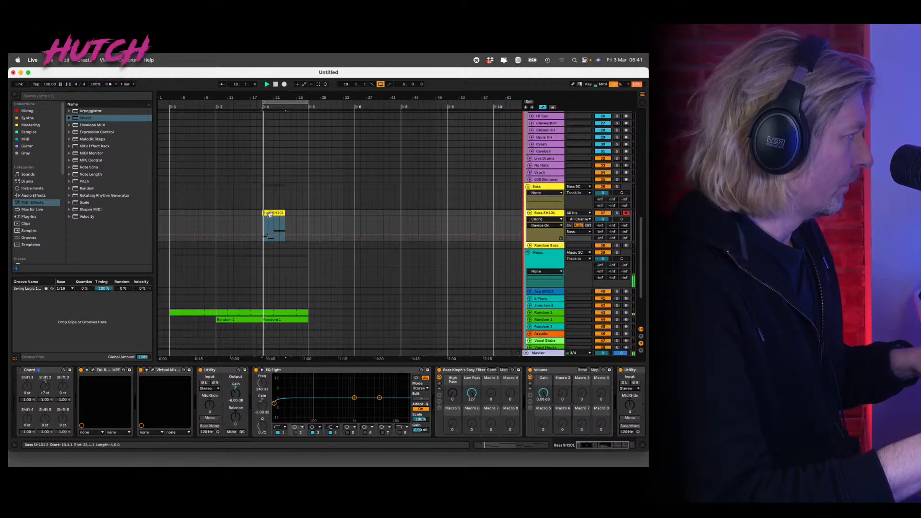
Check the four-bar bass clip's notes, duplicate the clip to bar 23 and consolidate both into one eight-bar clip.
double_click(263, 214)
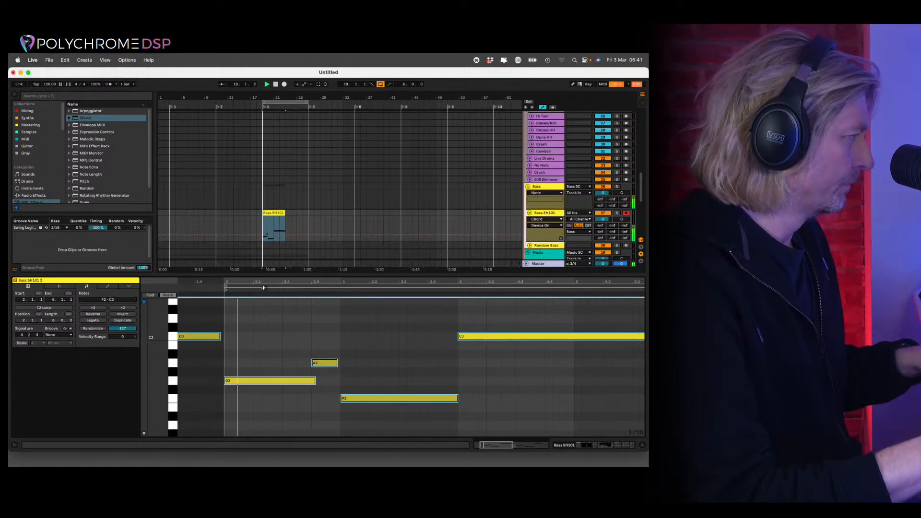
key("space")
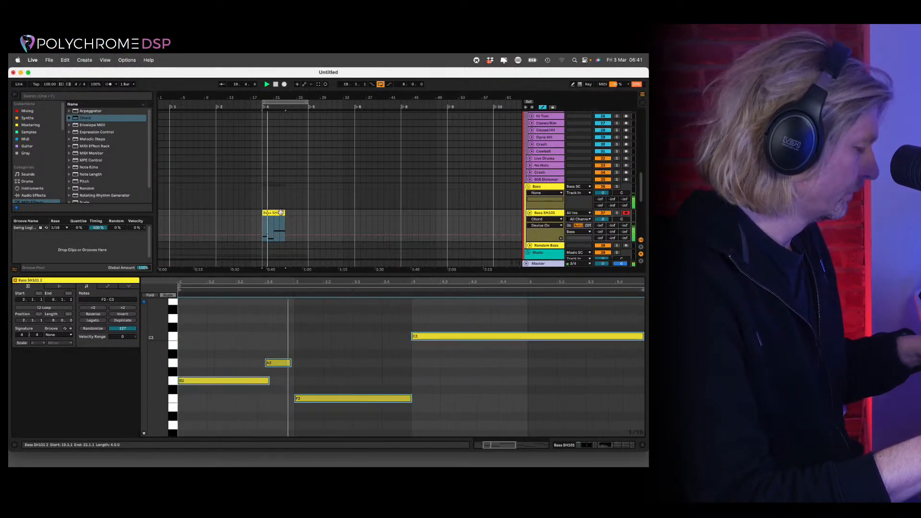
key("super+d")
left_click(283, 216)
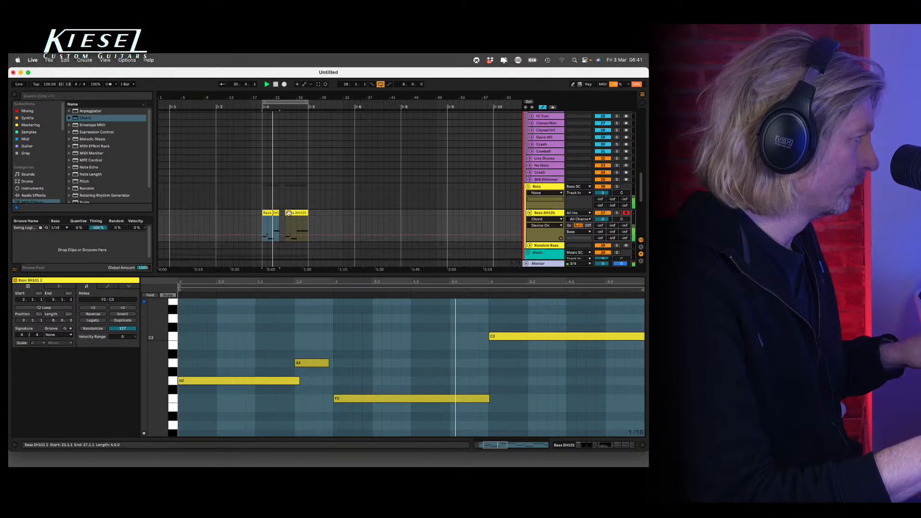
key("super+j")
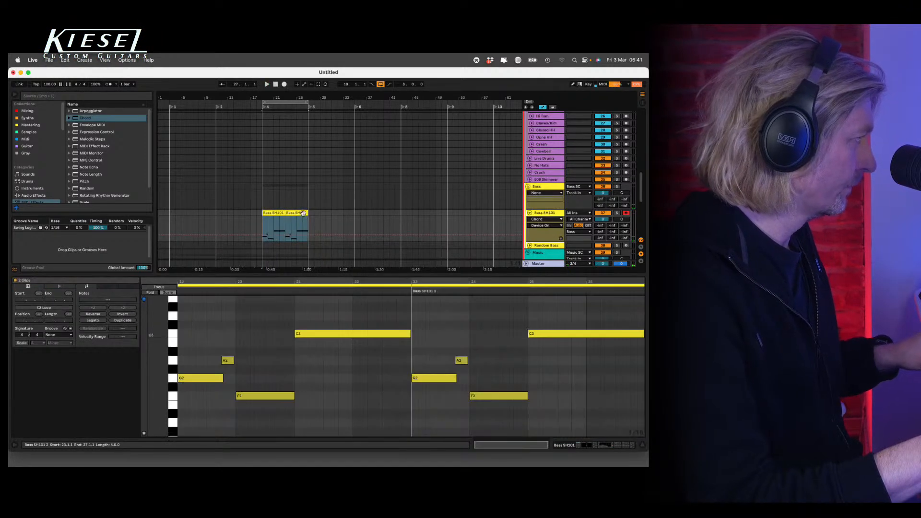
key("space")
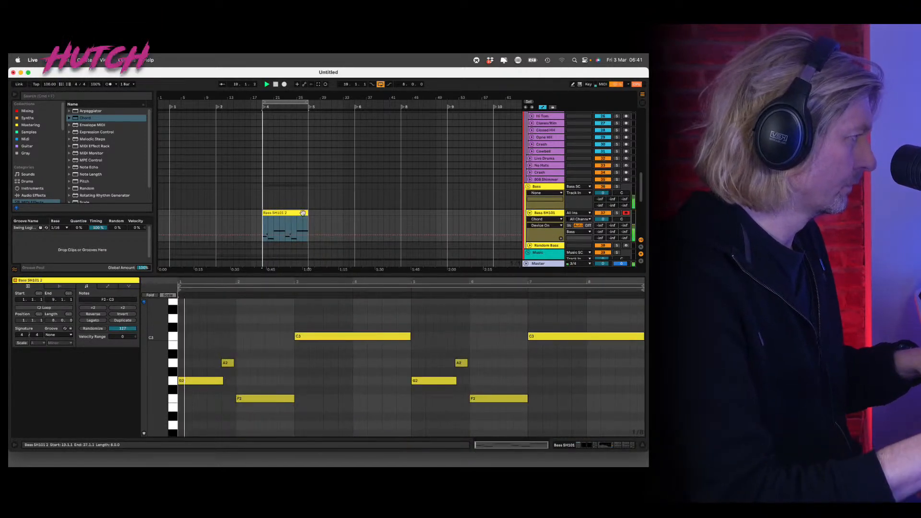
Make all notes in the eight-bar bass clip legato and fold the Bass SH101 track.
key("super+a")
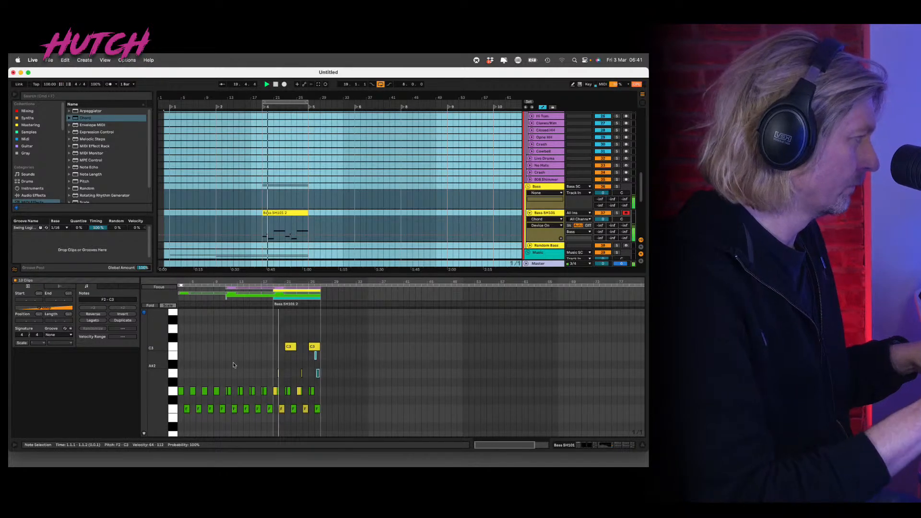
left_click(284, 212)
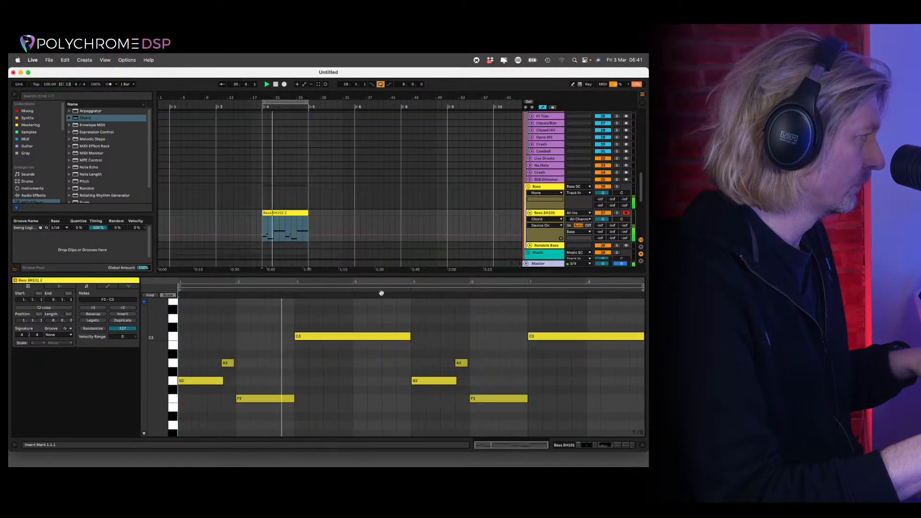
key("super+a")
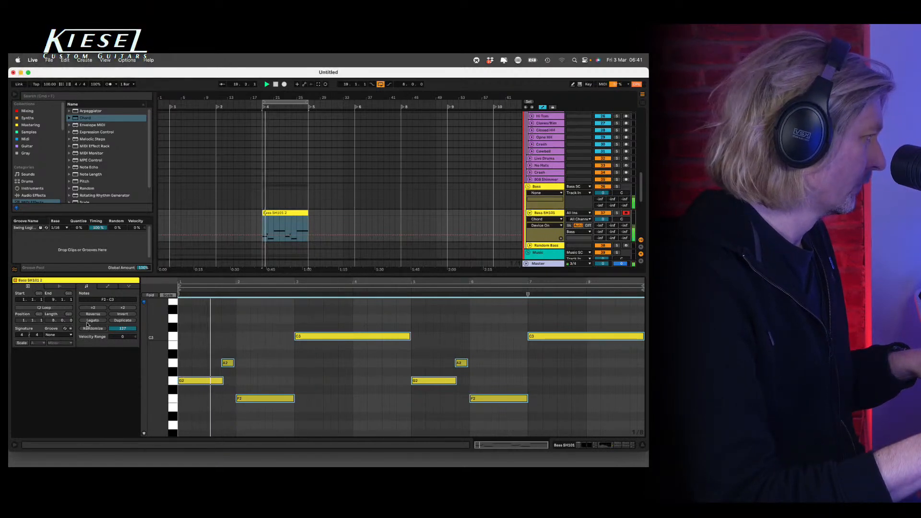
key("super+alt+l")
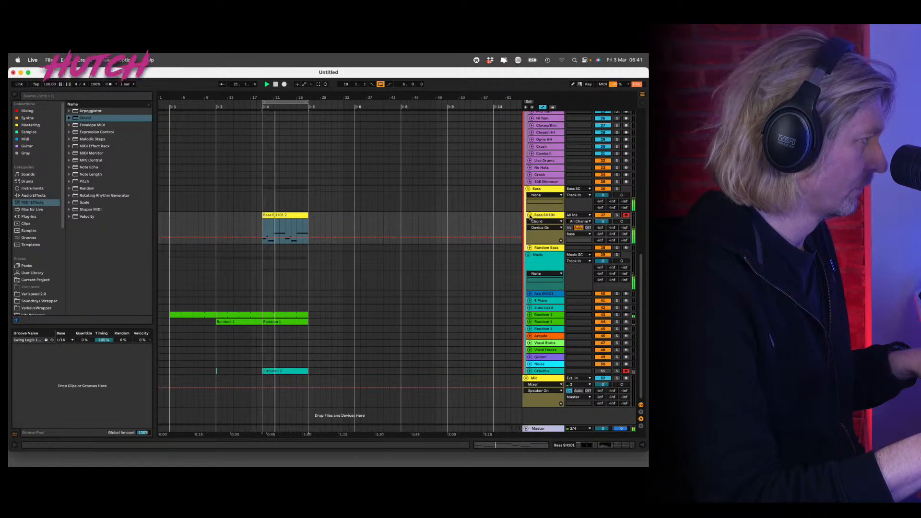
key("Left")
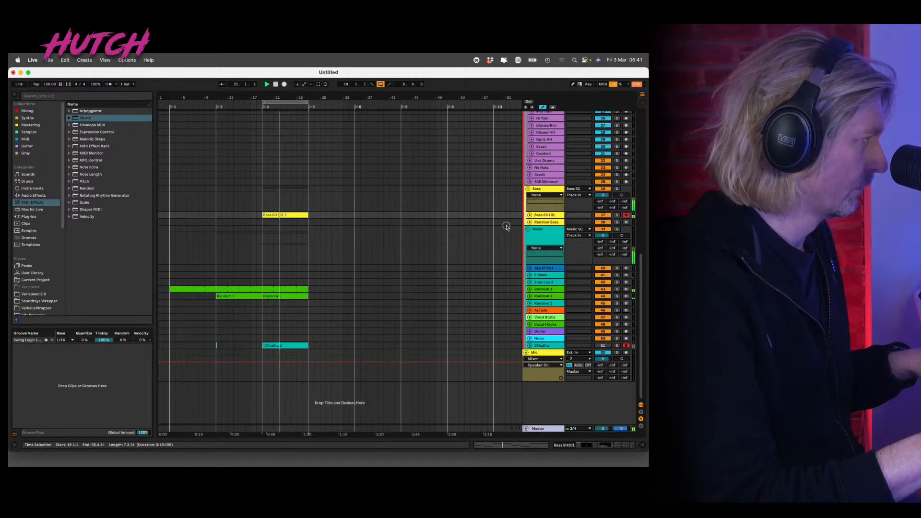
Shorten the bass clip's first C3 note to one bar, duplicate it into bar 4 and move the copy to A#2.
key("super+alt+l")
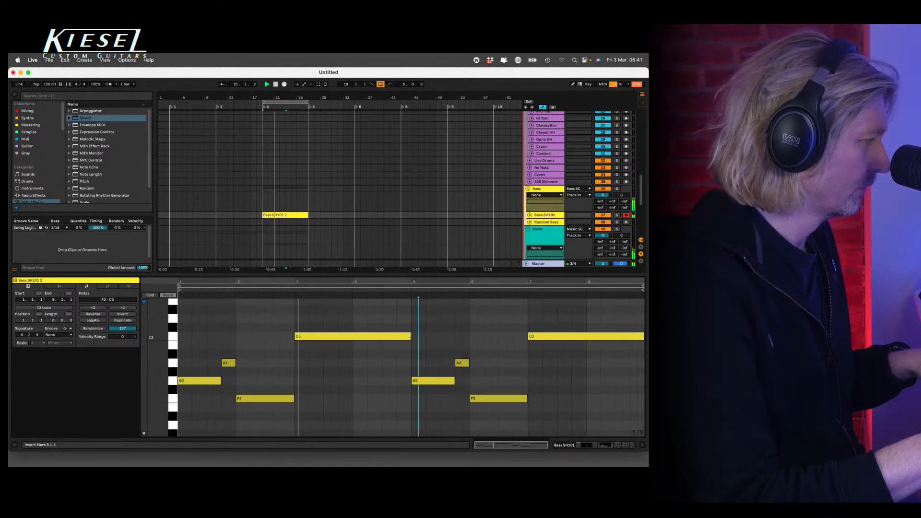
left_click_drag(410, 336, 355, 337)
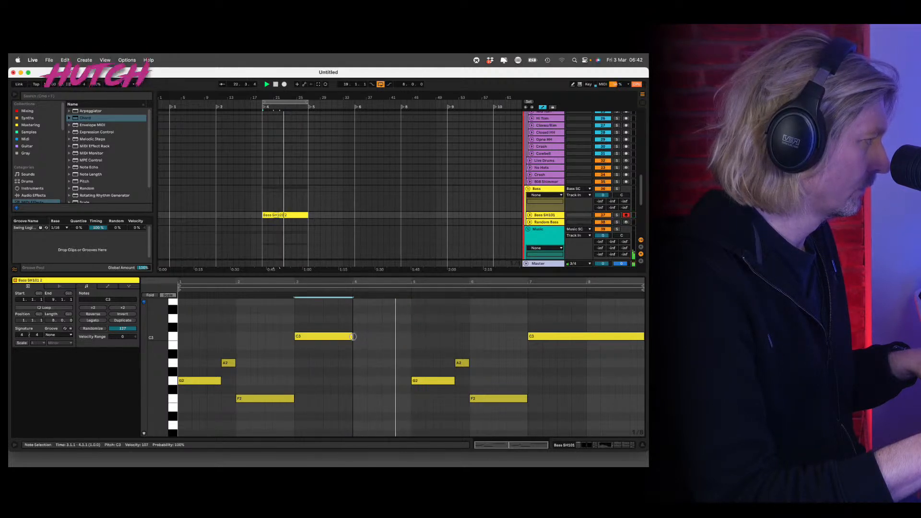
left_click(331, 338)
key("super+d")
left_click_drag(391, 335, 389, 357)
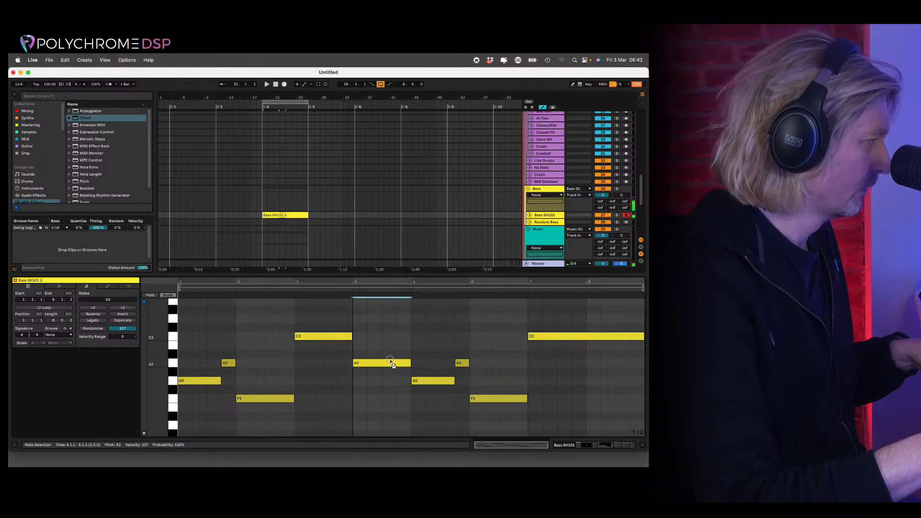
key("space")
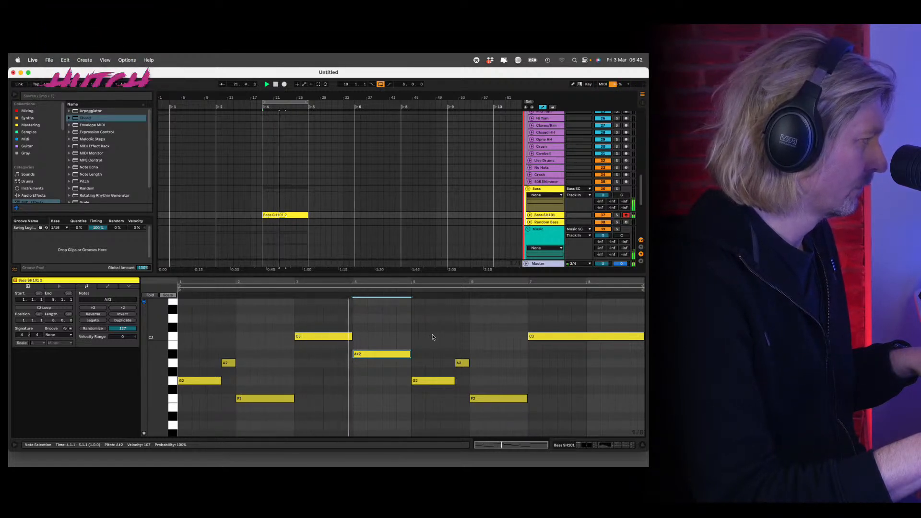
Set the bass clip to loop its first four bars, close the note editor and select the Arp SH101 track.
left_click_drag(412, 325, 114, 415)
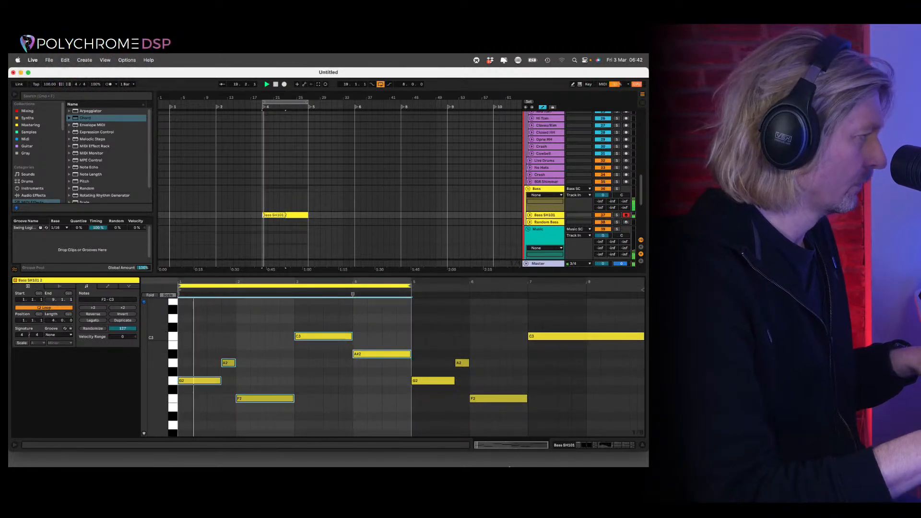
key("super+alt+l")
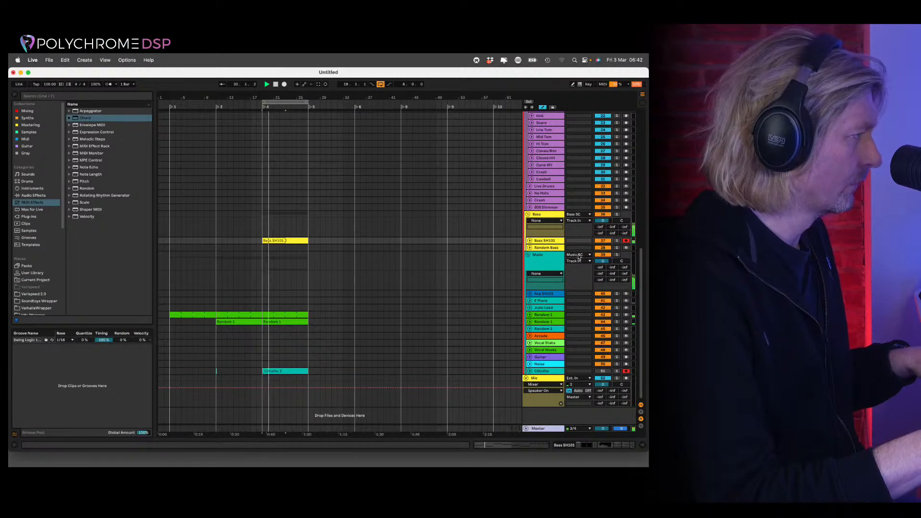
left_click(556, 294)
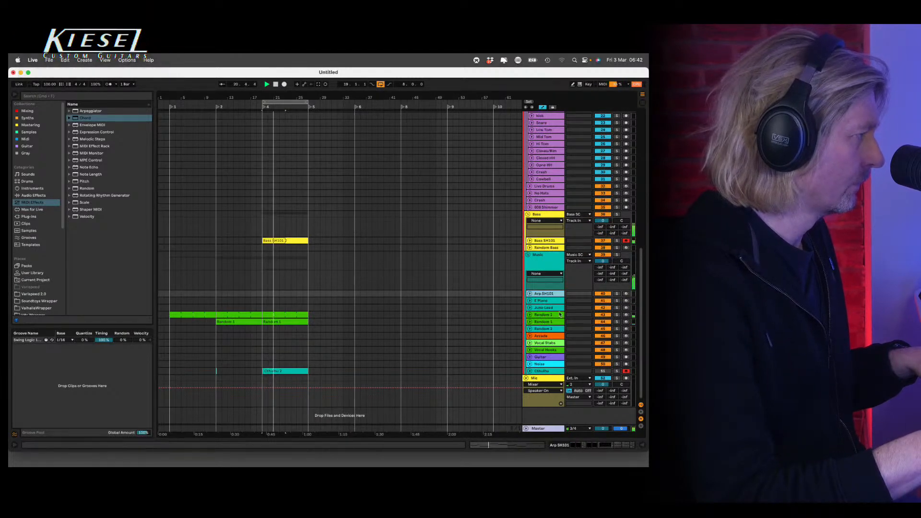
Show the device chains of the Bass SH101 and Arp SH101 tracks, then open the Kontakt instrument on the Vocal Stabs track.
left_click(545, 241)
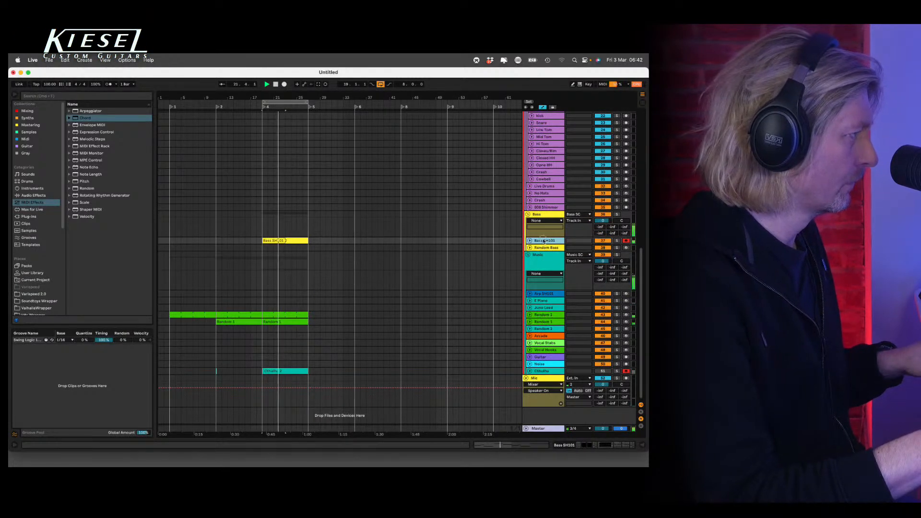
key("super+alt+l")
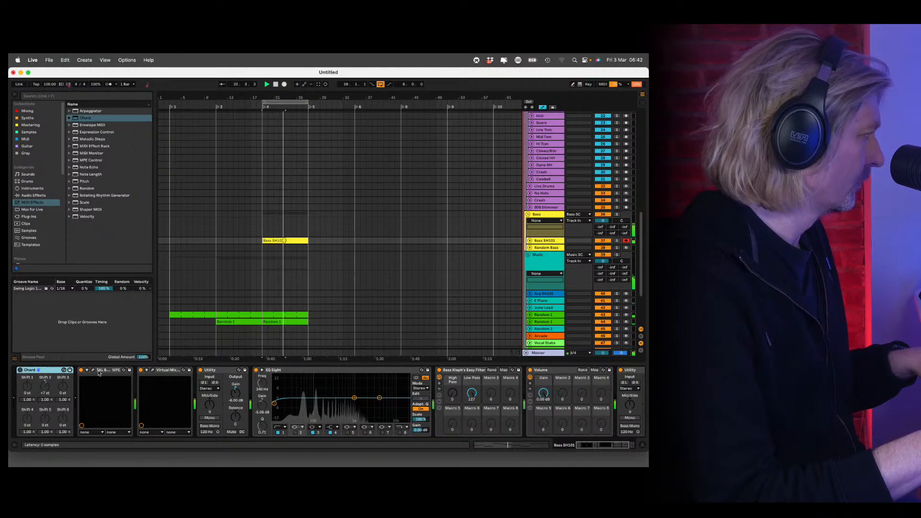
left_click(547, 293)
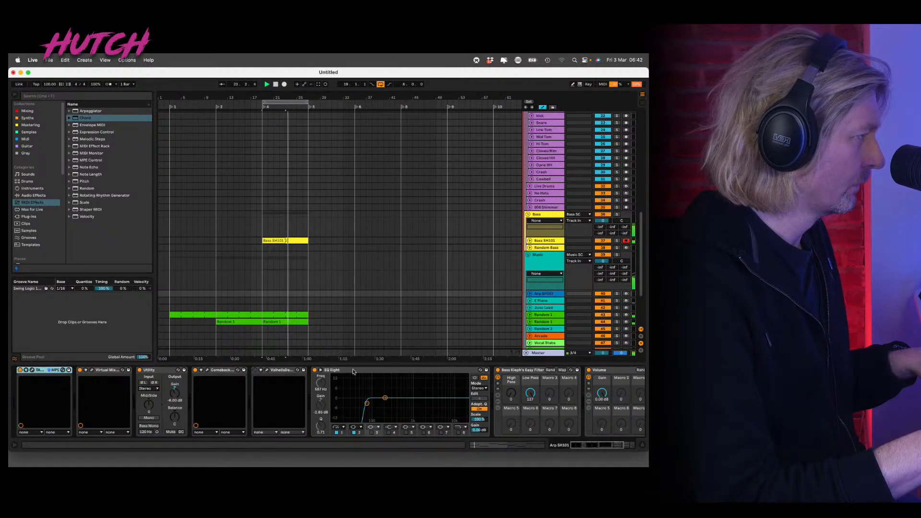
scroll(544, 310, "down", 3)
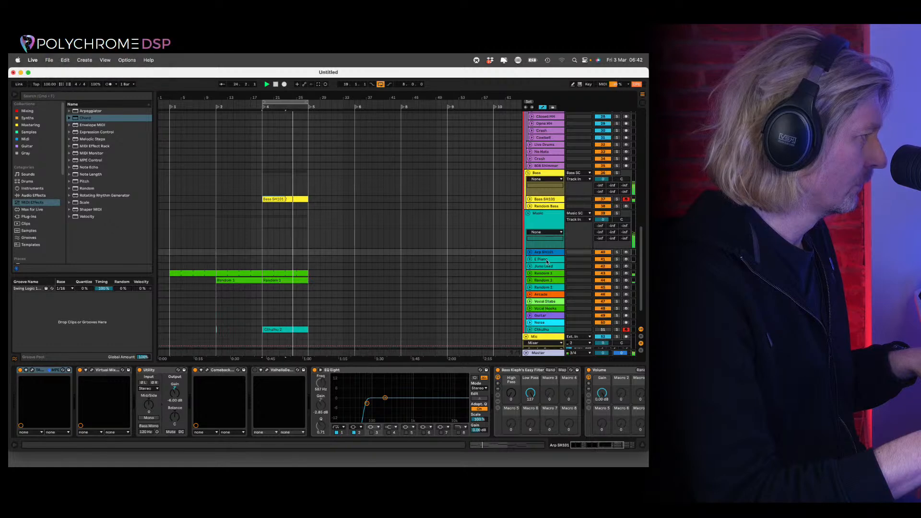
left_click(547, 302)
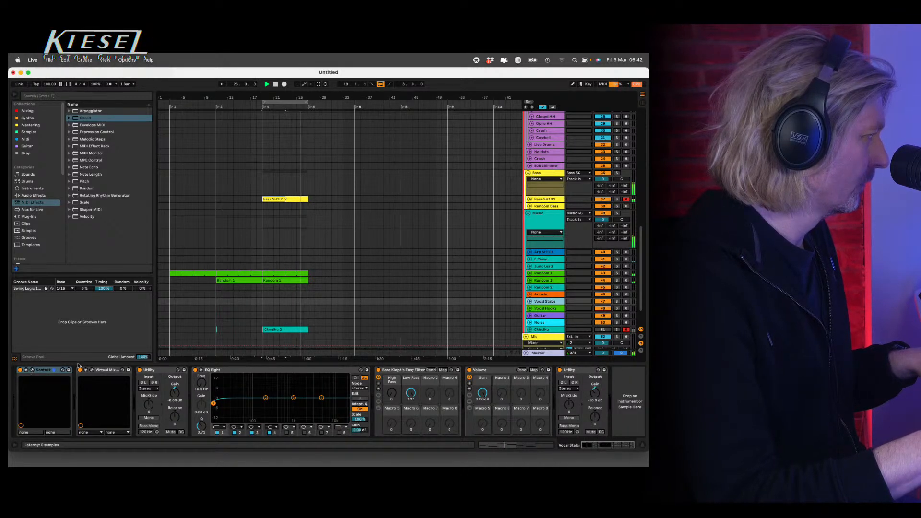
left_click(32, 370)
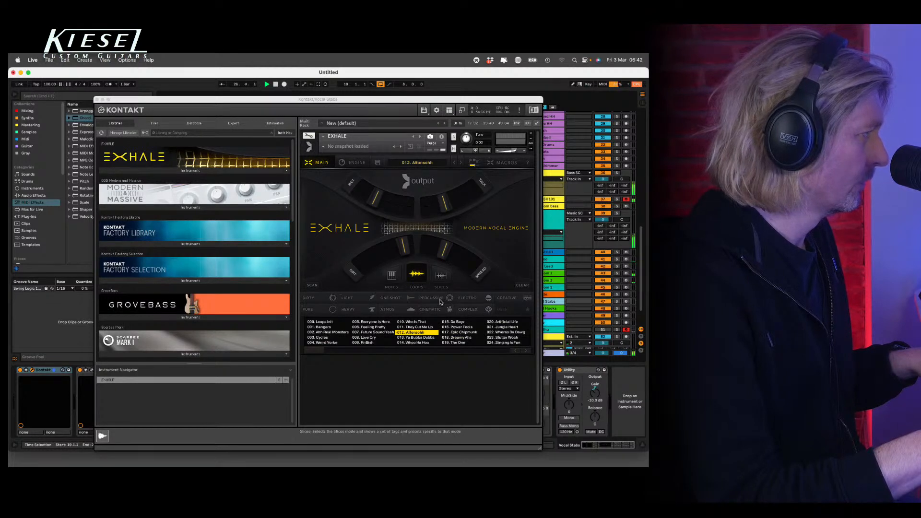
Load the Power Tools loop preset in Exhale, switch to slices with the key options shown, and arm the Vocal Stabs track.
left_click(453, 327)
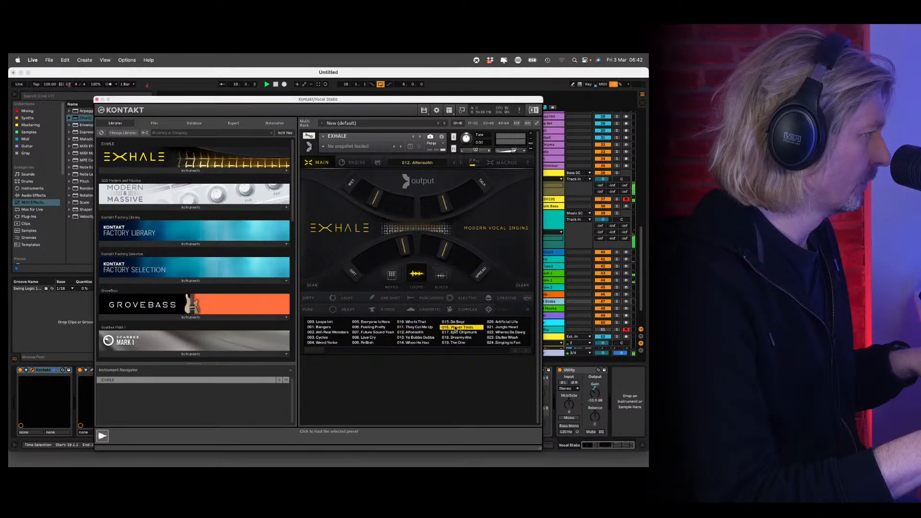
left_click(438, 277)
left_click(471, 161)
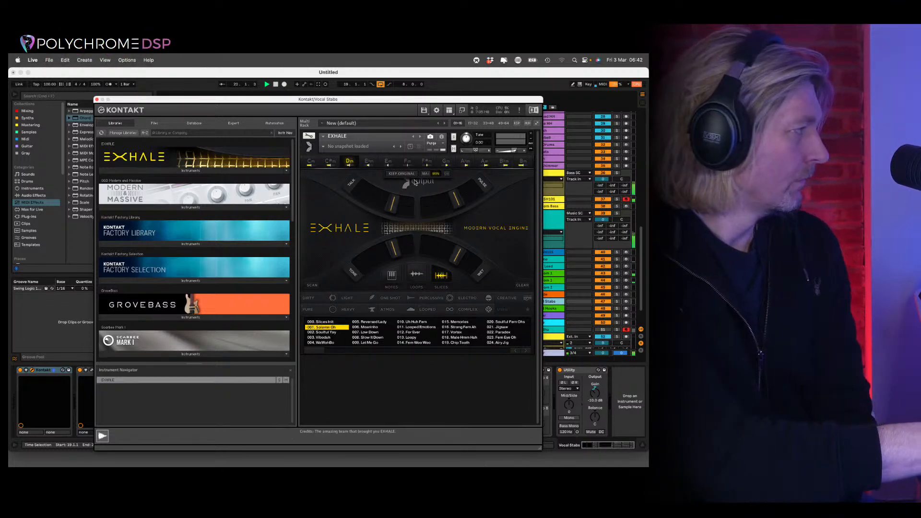
scroll(614, 323, "down", 1)
left_click(626, 321)
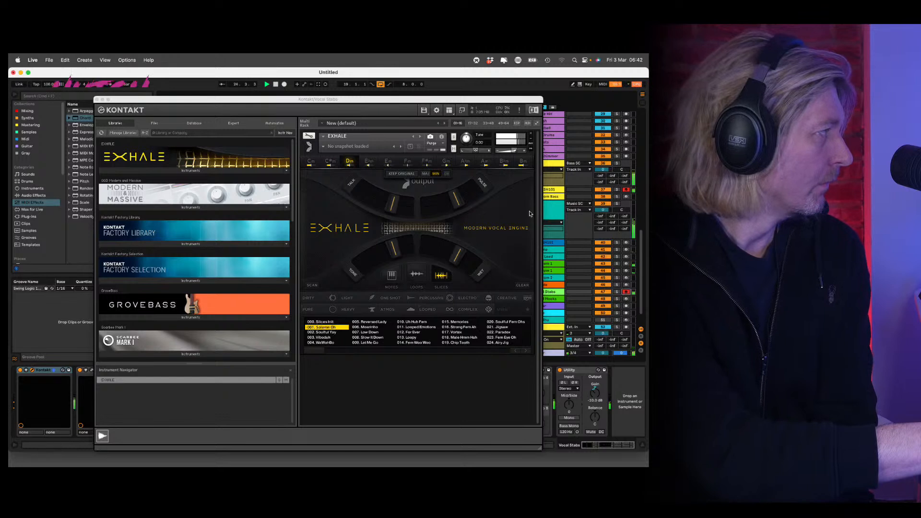
Try the Male Hmm Hah slices preset in Exhale, load the Paradox preset instead and close the Kontakt window.
left_click(460, 338)
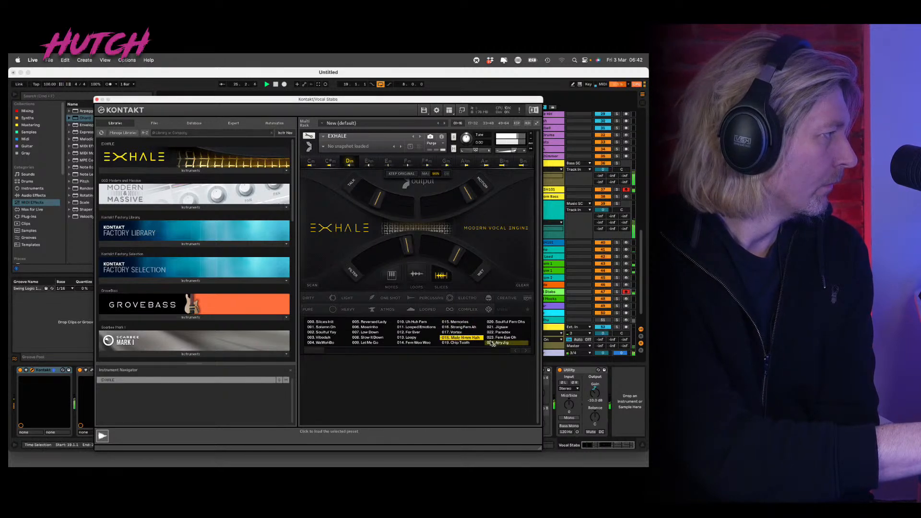
left_click(501, 332)
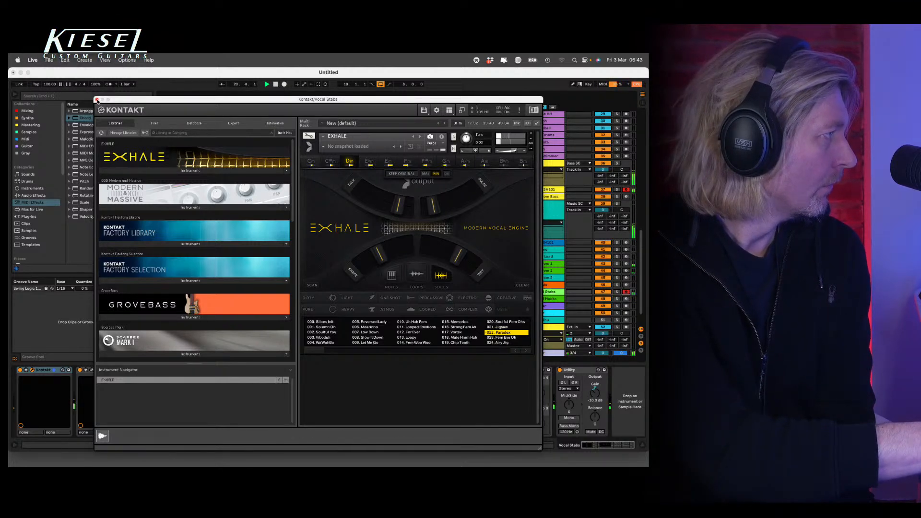
left_click(97, 99)
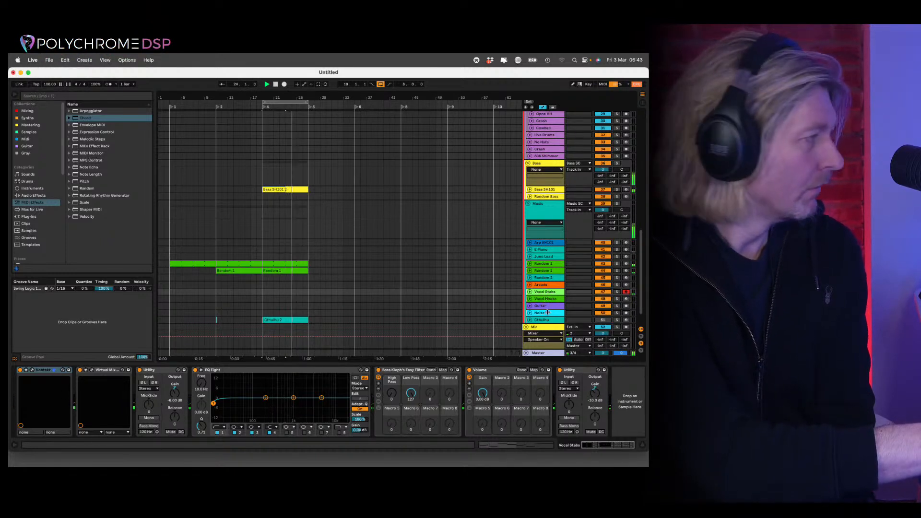
Record a two-bar vocal part on the Vocal Stabs track and duplicate it to fill bars 19 to 27.
left_click(285, 85)
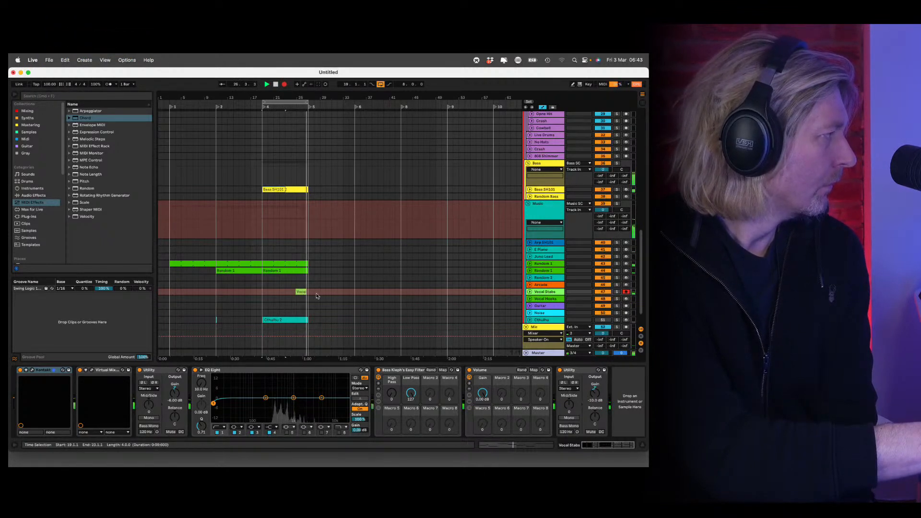
key("space")
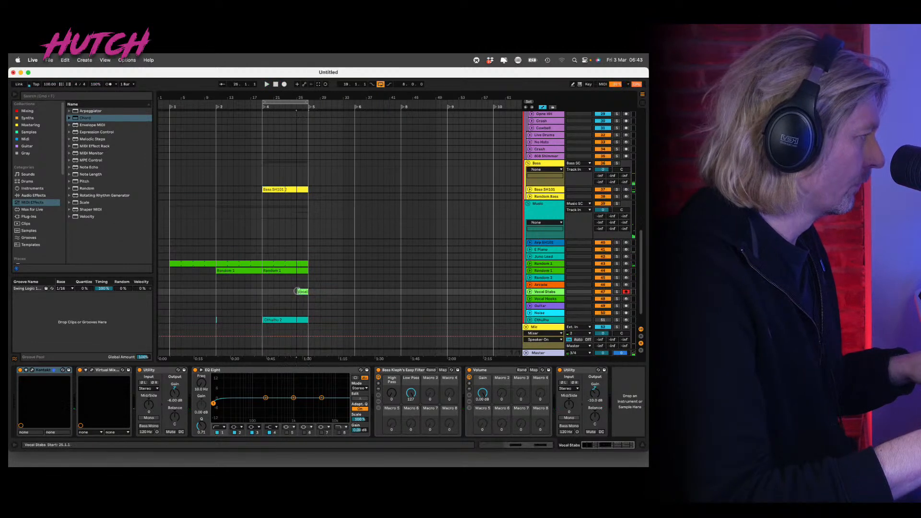
left_click_drag(263, 293, 266, 291)
key("super+d")
left_click(304, 292)
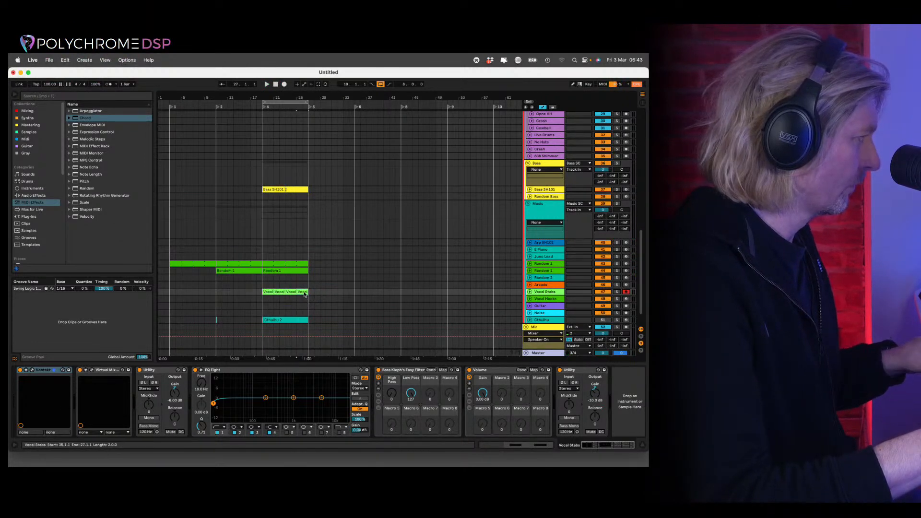
Consolidate the Vocal Stabs clips into one eight-bar clip and check its notes during playback.
left_click(273, 294)
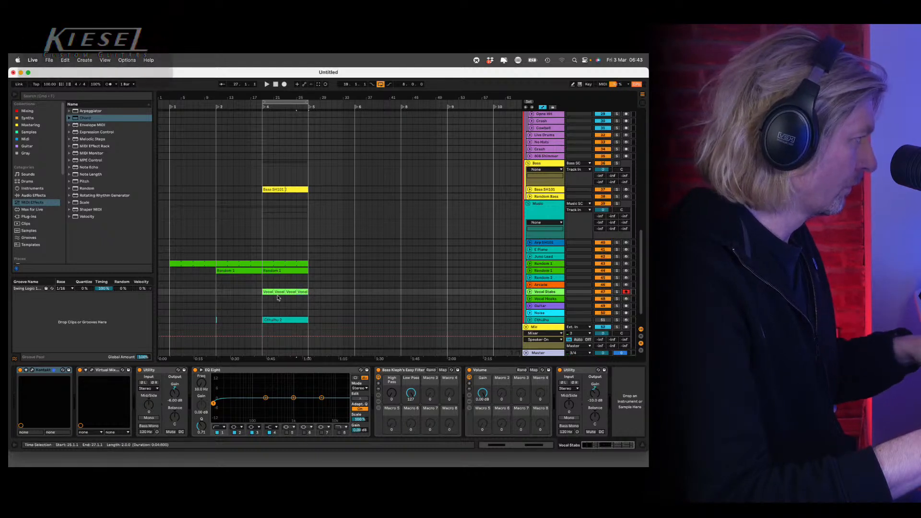
key("super+j")
double_click(305, 292)
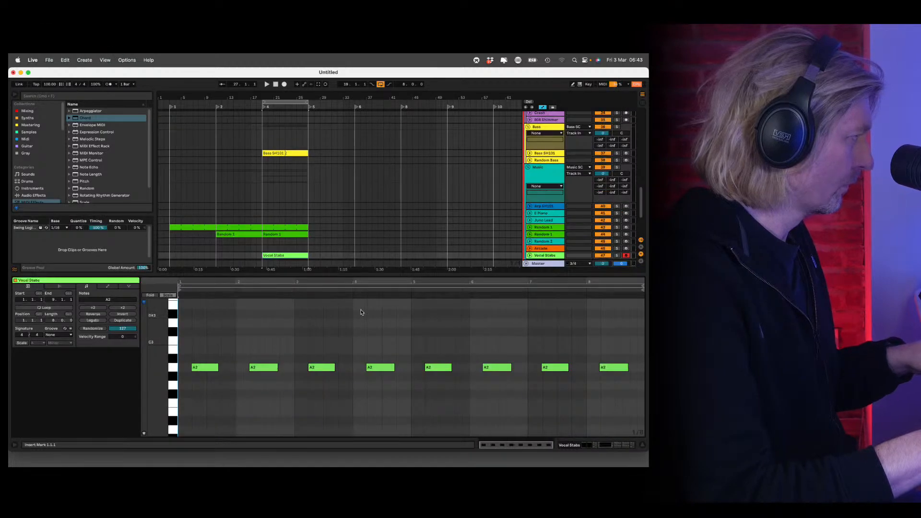
key("space")
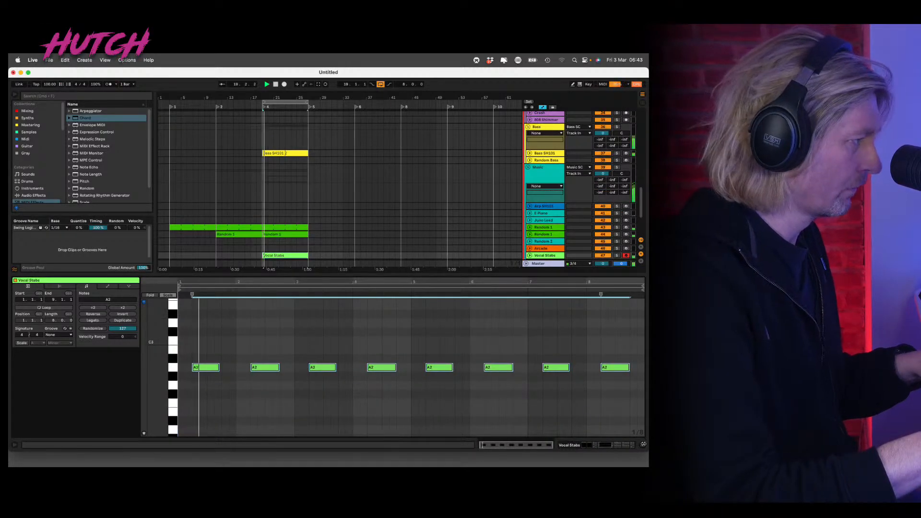
key("super+alt+l")
Select the Arp SH101 track and arm it for recording.
left_click(561, 294)
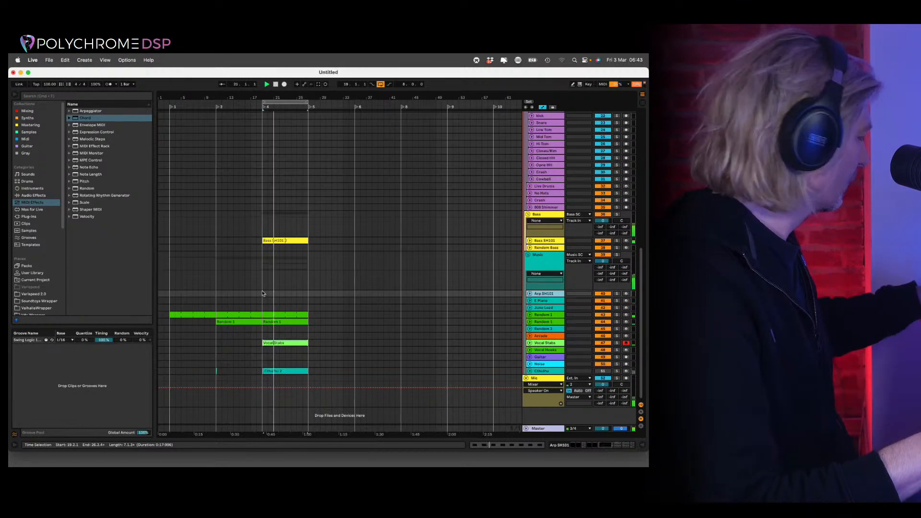
left_click(626, 294)
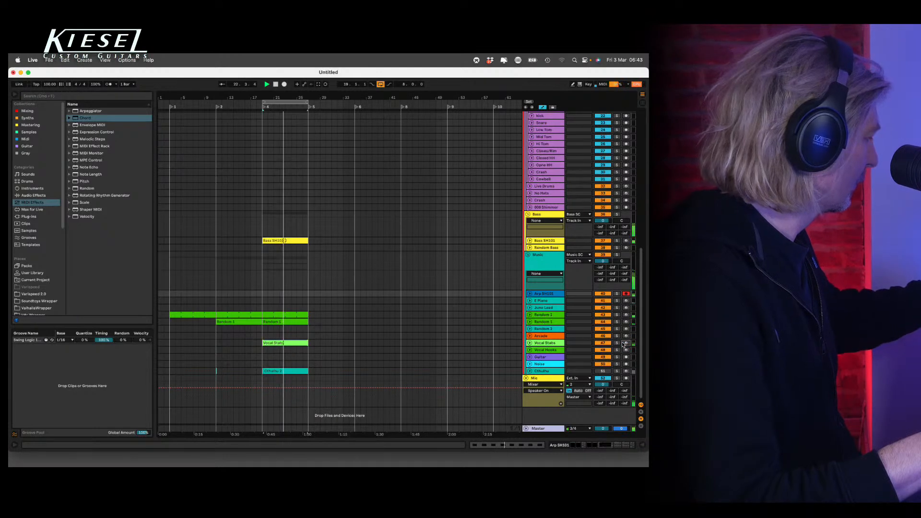
double_click(264, 293)
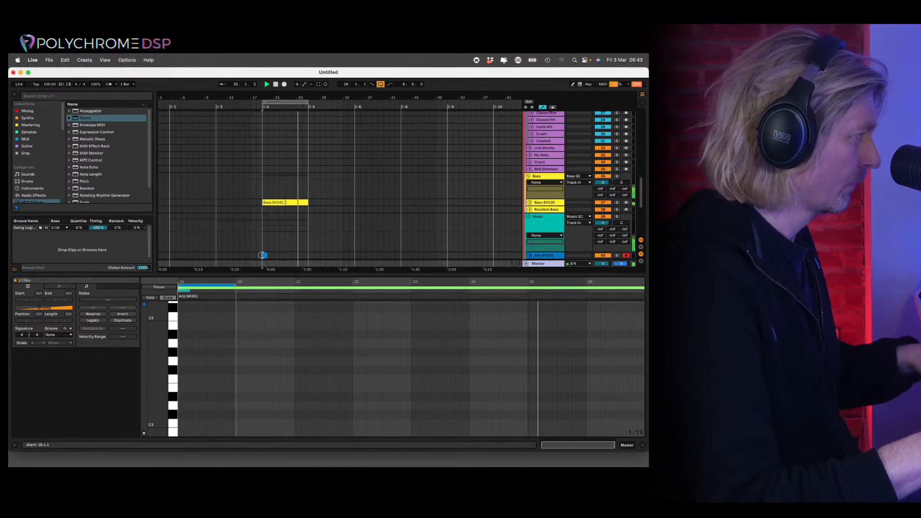
left_click(265, 255)
left_click(341, 236)
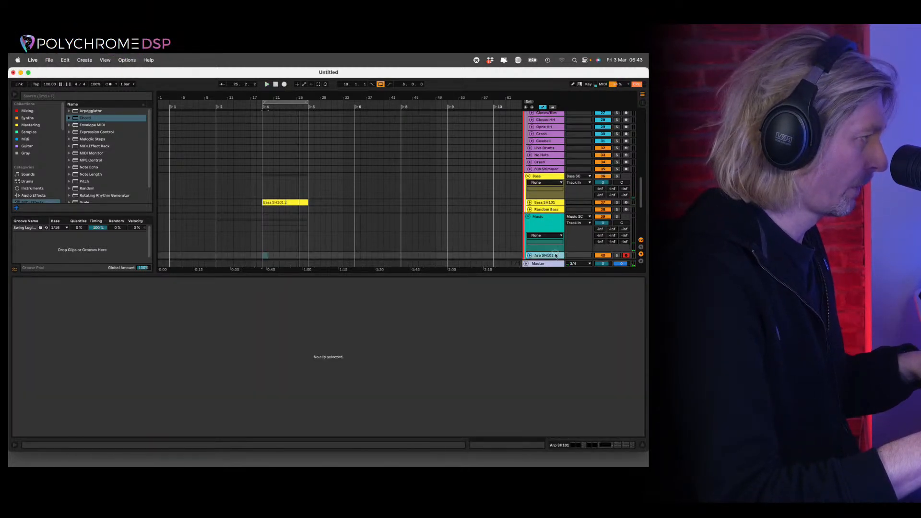
Adjust the Always Crying Arp preset in the Arp SH101 synth: lengthen the decay, tweak the cutoff, set filter envelope to 7.53 and enable full range envelope.
left_click(556, 256)
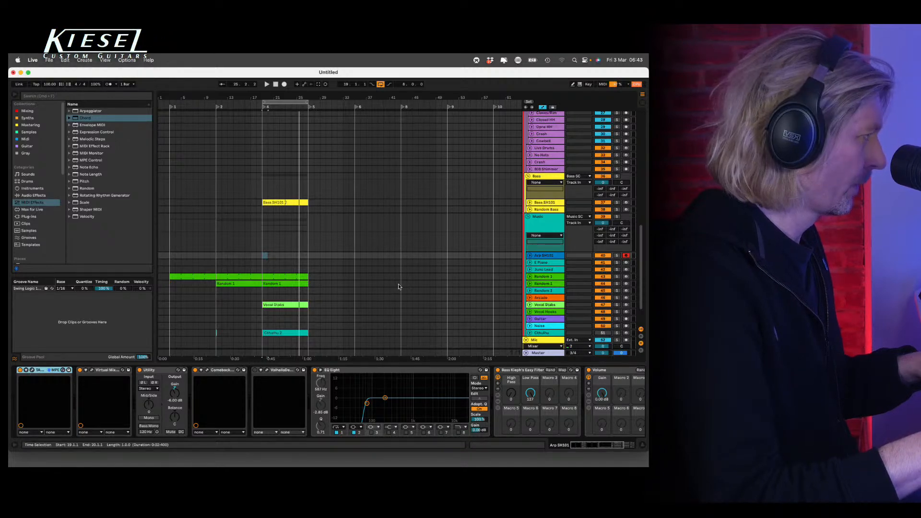
left_click(31, 371)
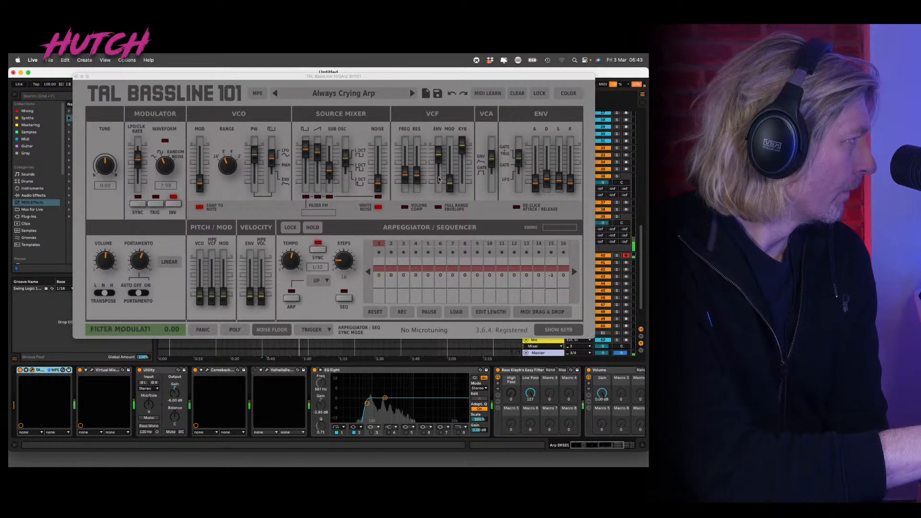
left_click_drag(540, 177, 517, 178)
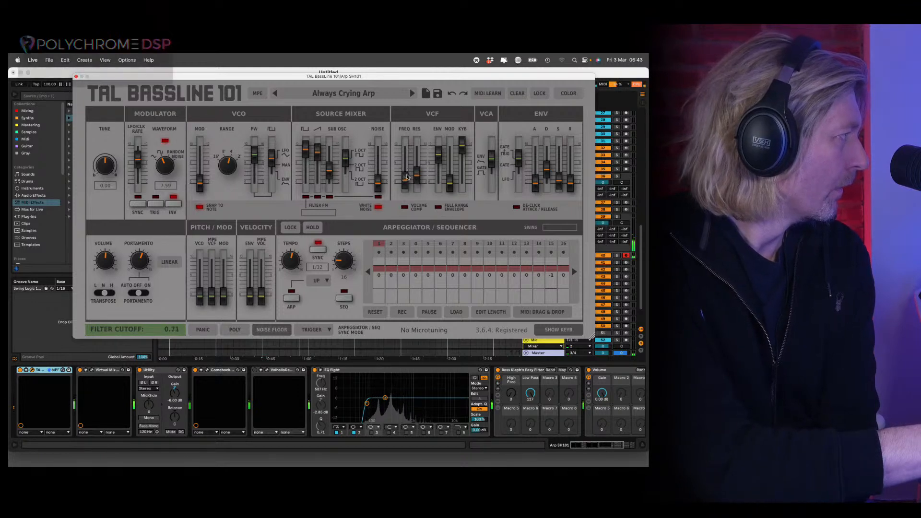
left_click_drag(405, 173, 411, 169)
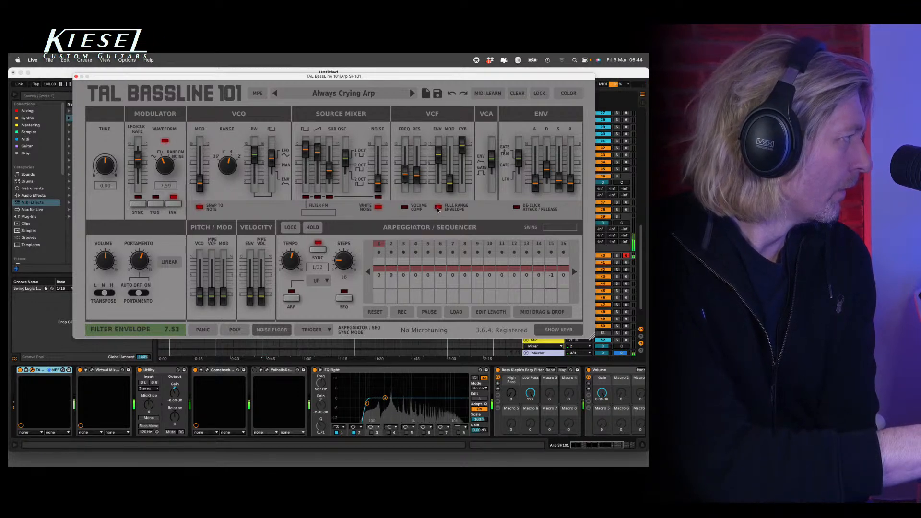
left_click(76, 77)
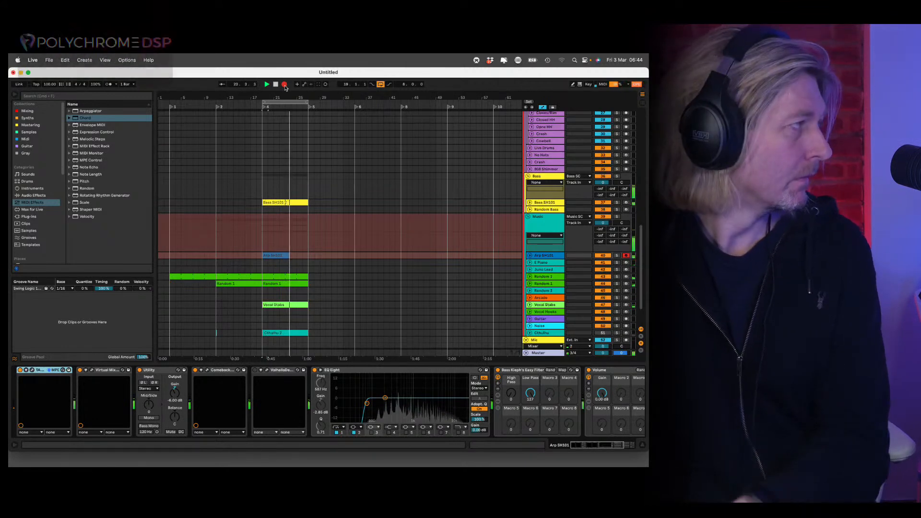
Record an arpeggio from bar 19 on the Arp SH101 track, trim it to just under four bars and check its notes.
left_click(285, 85)
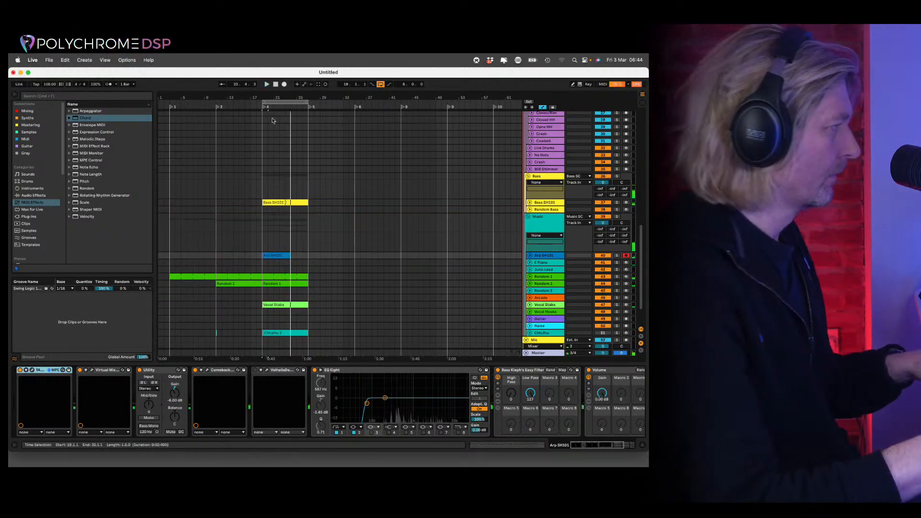
double_click(281, 255)
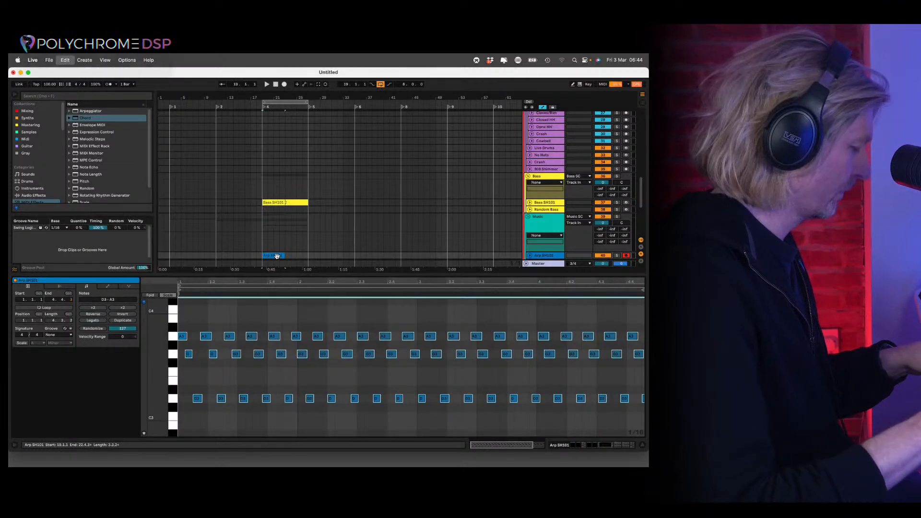
left_click(284, 257)
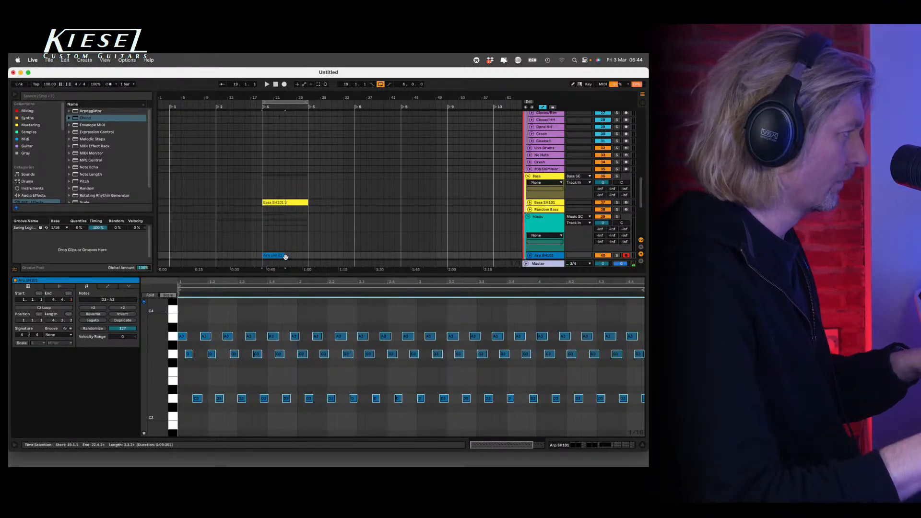
left_click(643, 445)
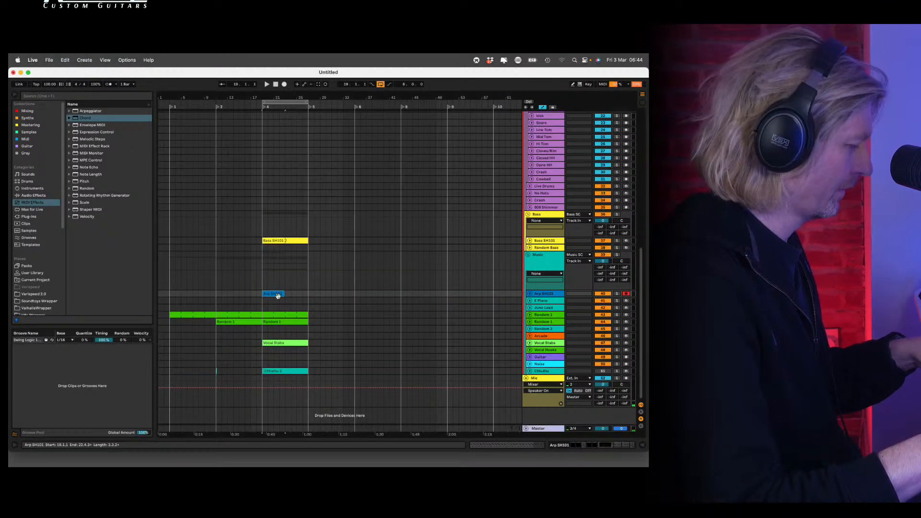
Duplicate the arp clip to fill out the missing end and remove the excess, leaving exactly four bars from bar 19.
key("super+d")
key("Delete")
scroll(267, 96, "up", 5)
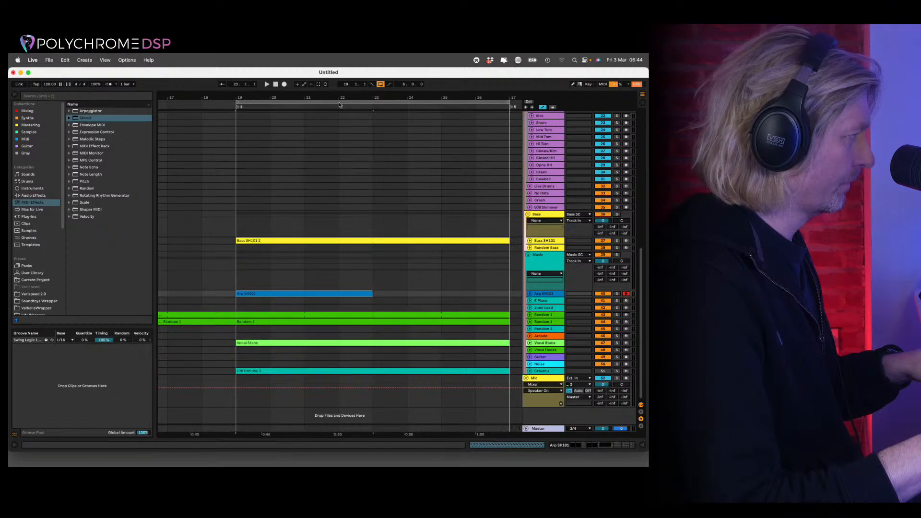
scroll(339, 99, "down", 5)
Duplicate the four-bar arp clip to bar 23, consolidate both into one eight-bar clip and open its notes.
left_click(249, 297)
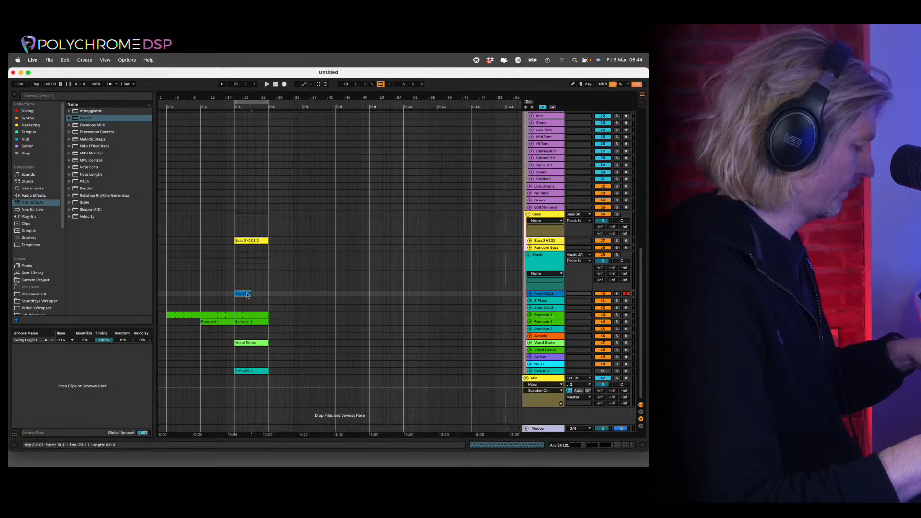
key("ctrl+d")
left_click(246, 295)
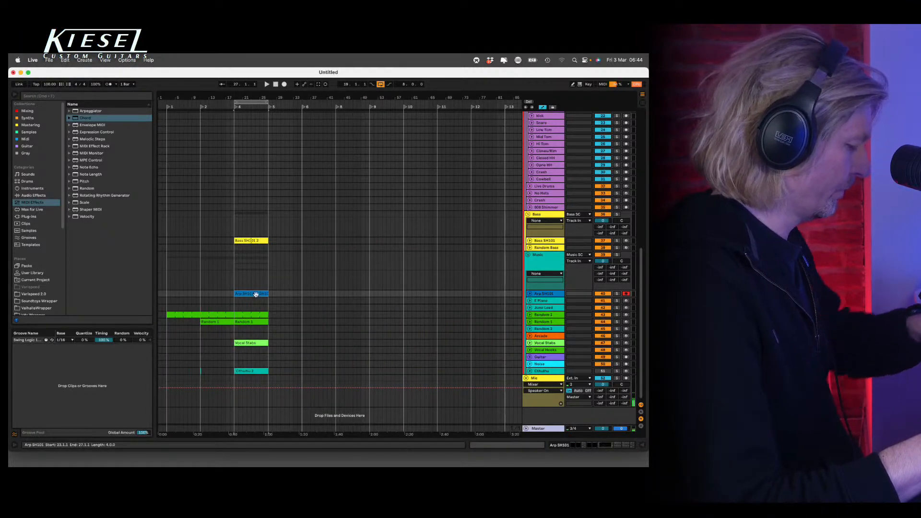
double_click(255, 294)
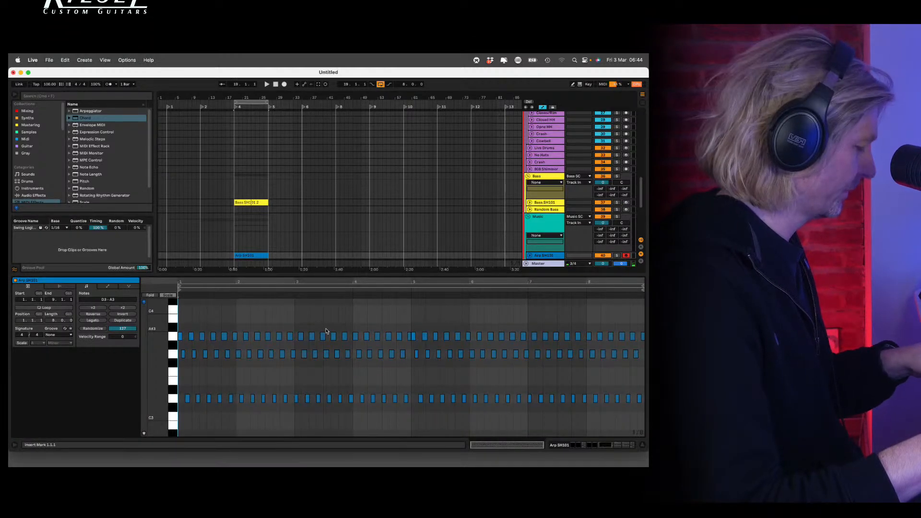
While playing the loop, shorten the Arp SH101 envelope decay to 1.28, raise its filter frequency and adjust the gain on its last Utility.
key("space")
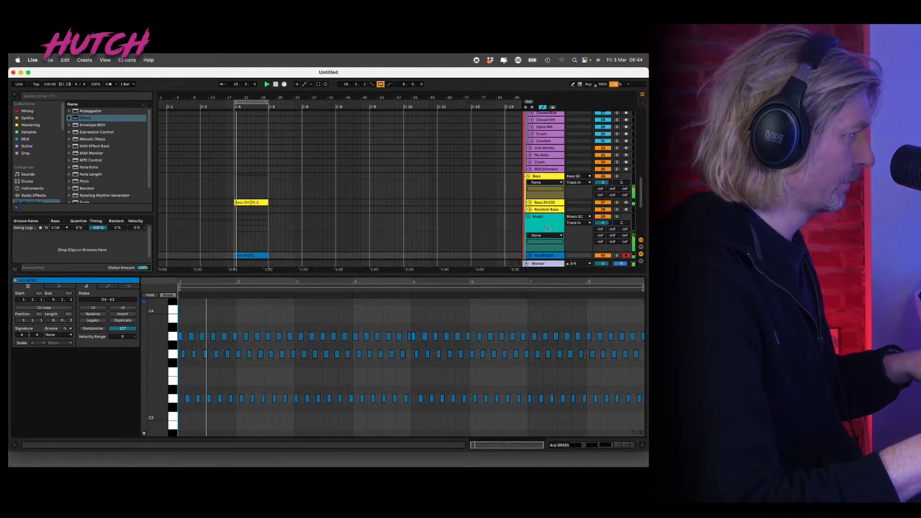
left_click(542, 257)
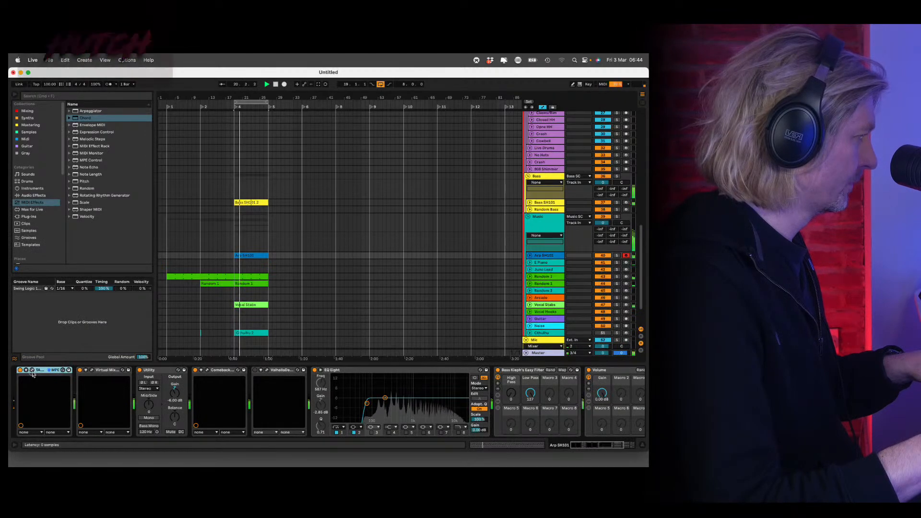
left_click_drag(547, 167, 546, 174)
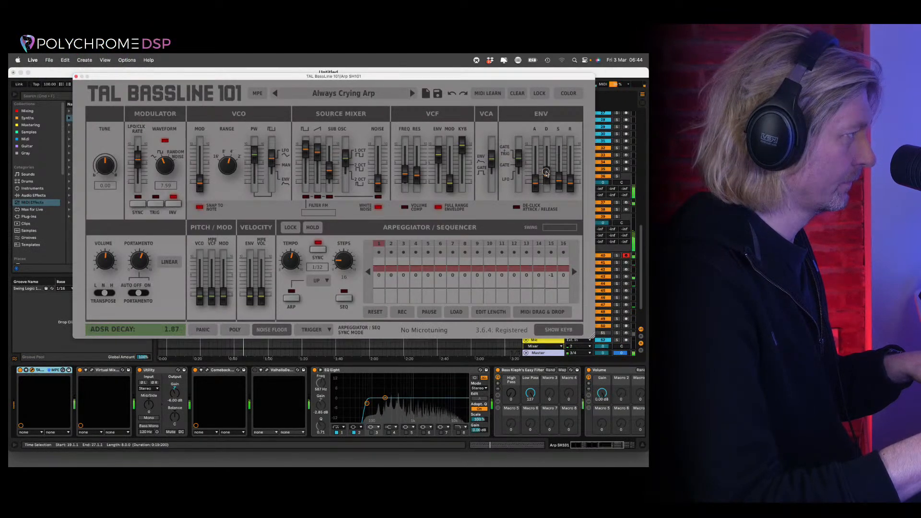
left_click_drag(404, 175, 405, 168)
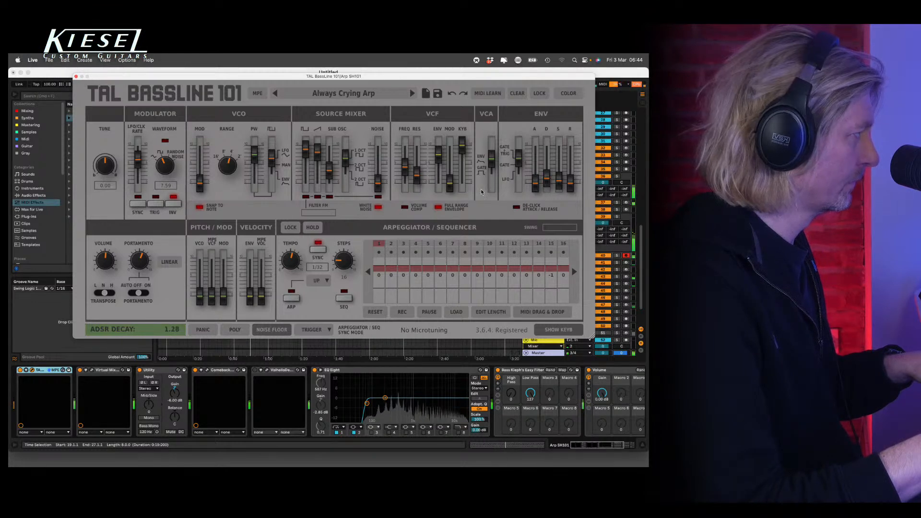
scroll(528, 403, "right", 5)
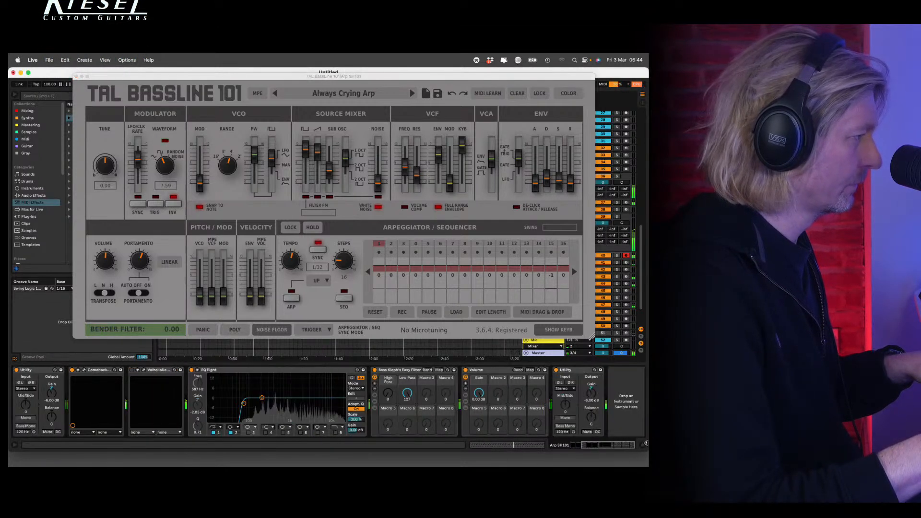
left_click(592, 394)
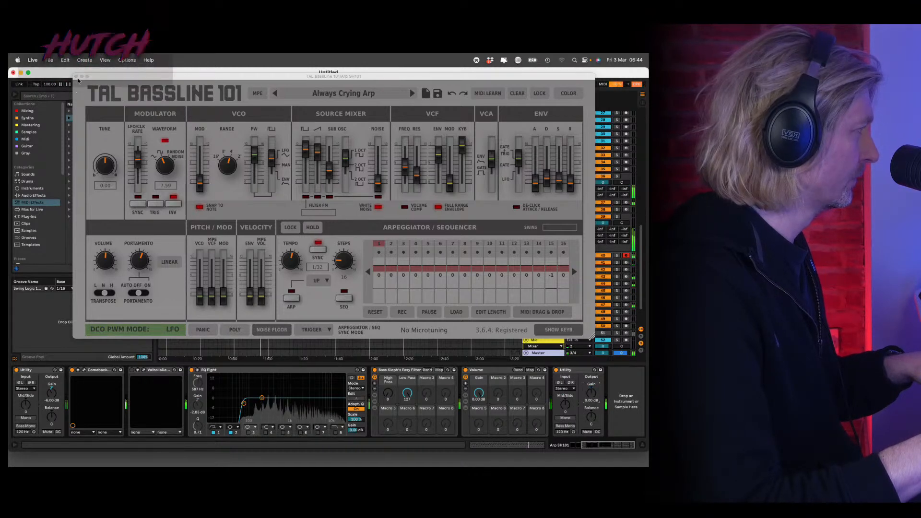
key("super+alt+p")
Duplicate the eight-bar section at bar 19, from the Bass SH101 track through the Cthulhu track, to bar 27.
scroll(311, 258, "down", 3)
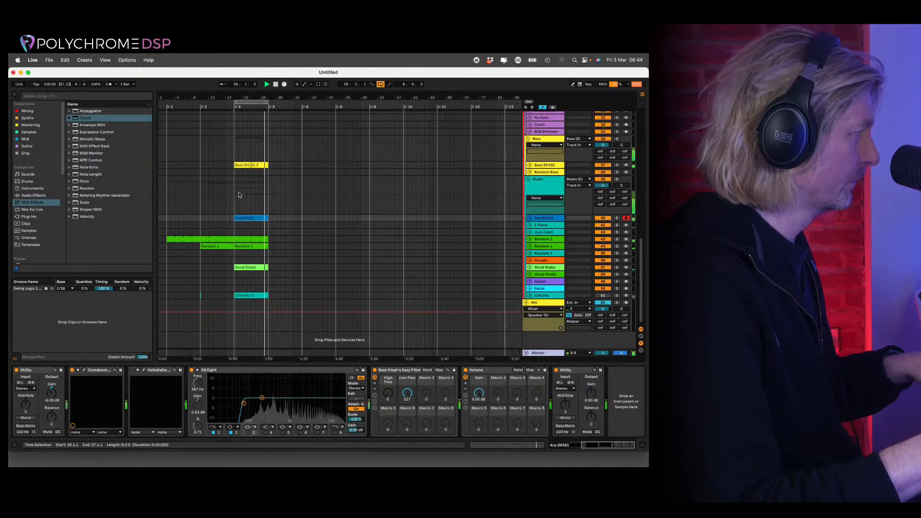
left_click(252, 165)
left_click(257, 298, "shift")
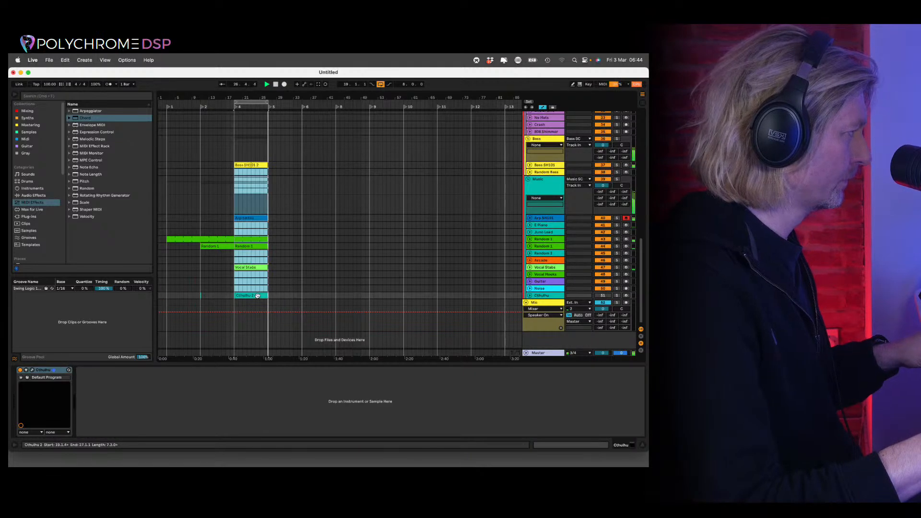
key("super+d")
Delete the long Cthulhu clips from bar 19 onward and the first arp clip at bar 19.
left_click(291, 296)
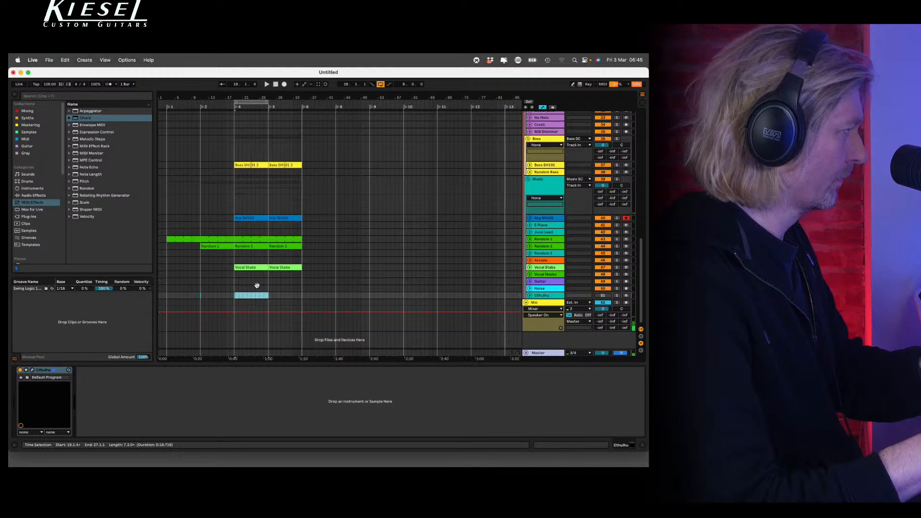
key("Delete")
left_click(254, 218)
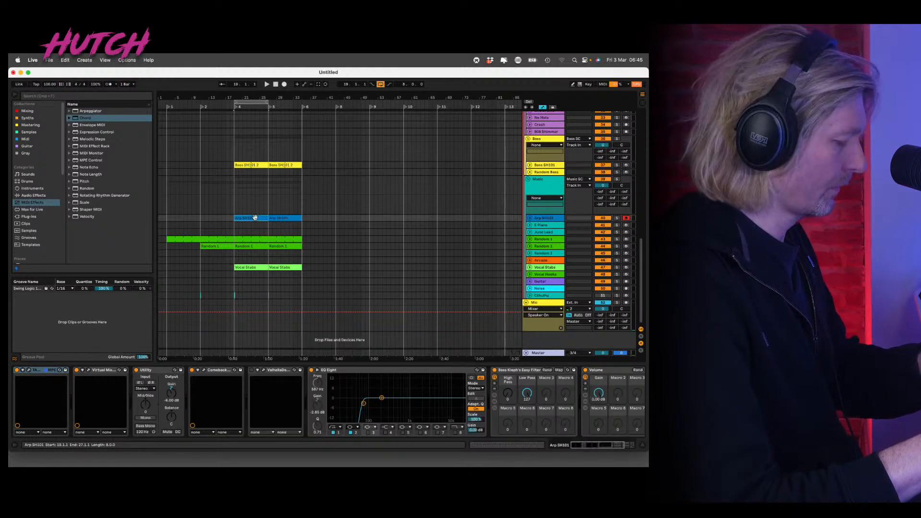
key("Delete")
Loop and select the 32 bars from bar 3, and export the master audio as VHS Wave in the Hutch Tracks folder.
left_click_drag(241, 103, 302, 102)
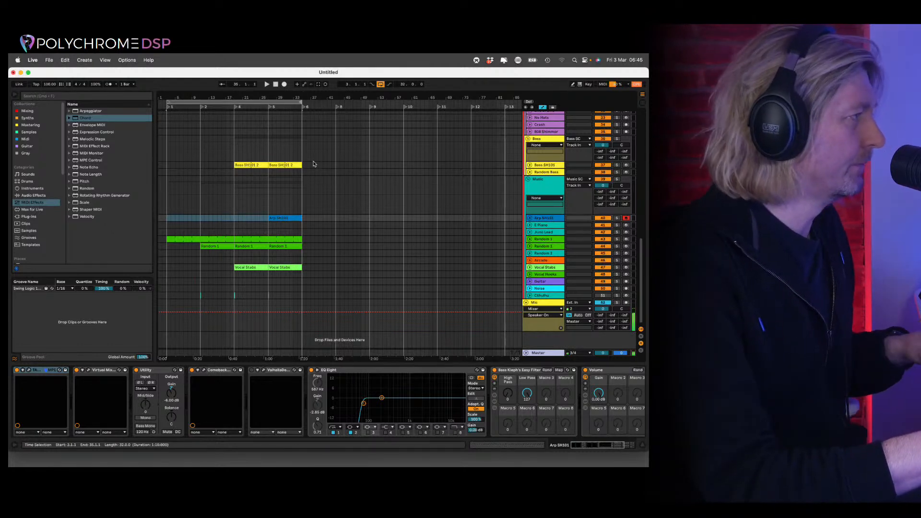
left_click(277, 105)
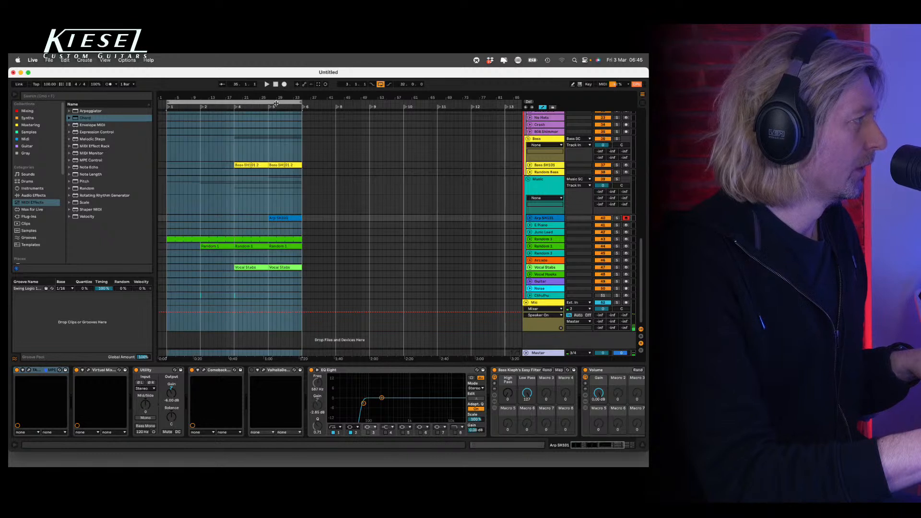
left_click(48, 60)
left_click(99, 190)
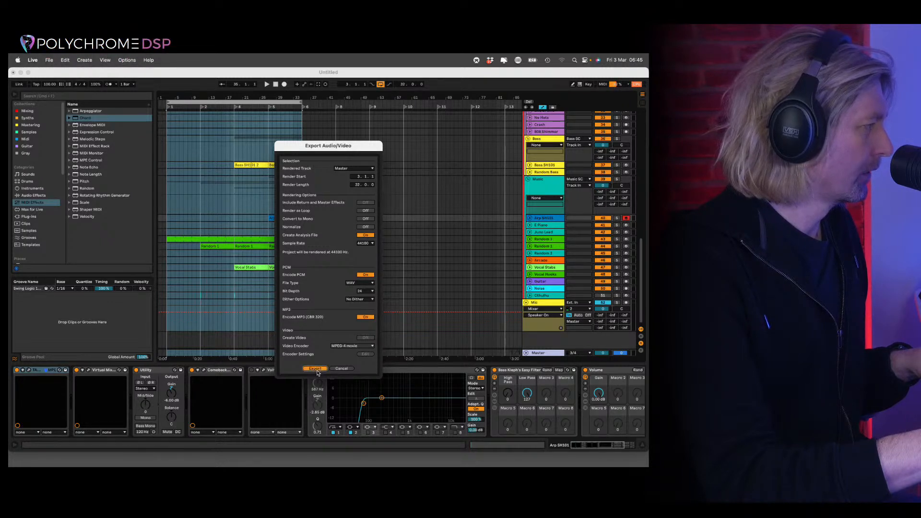
left_click(315, 370)
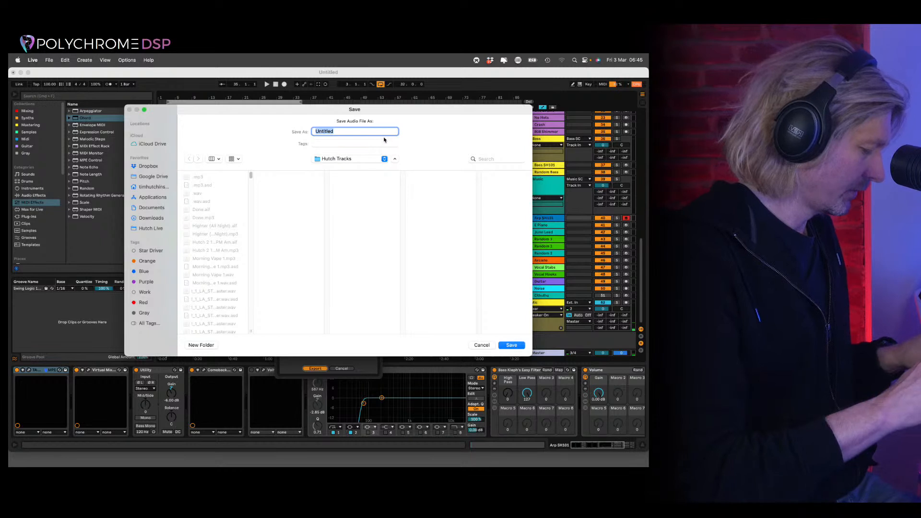
type("VH")
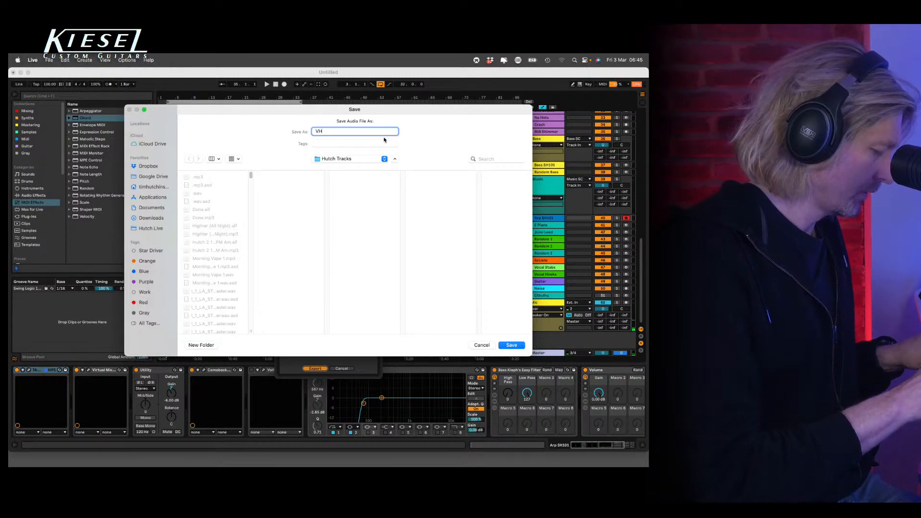
type("S")
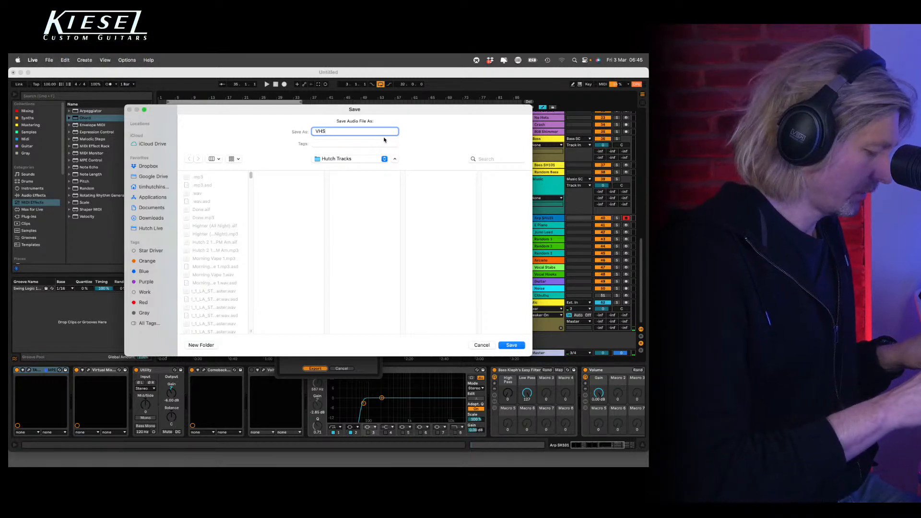
type(" Wa")
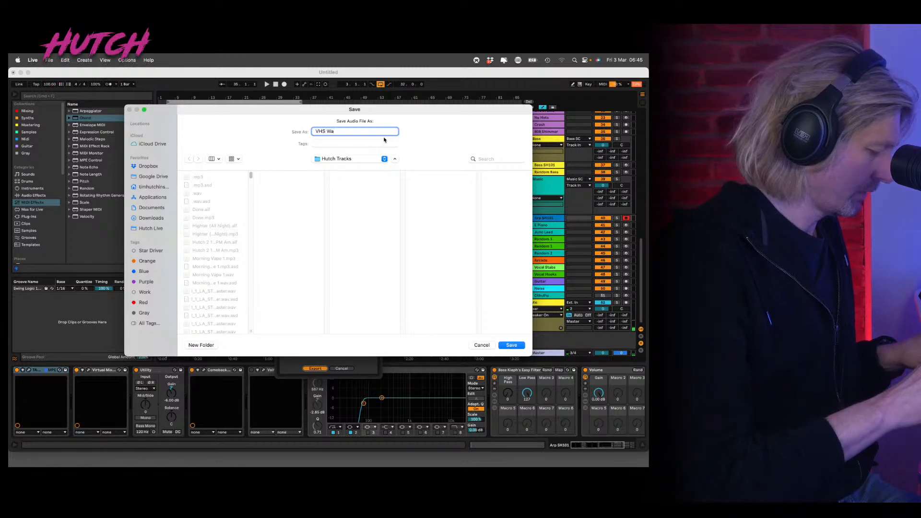
type("ve")
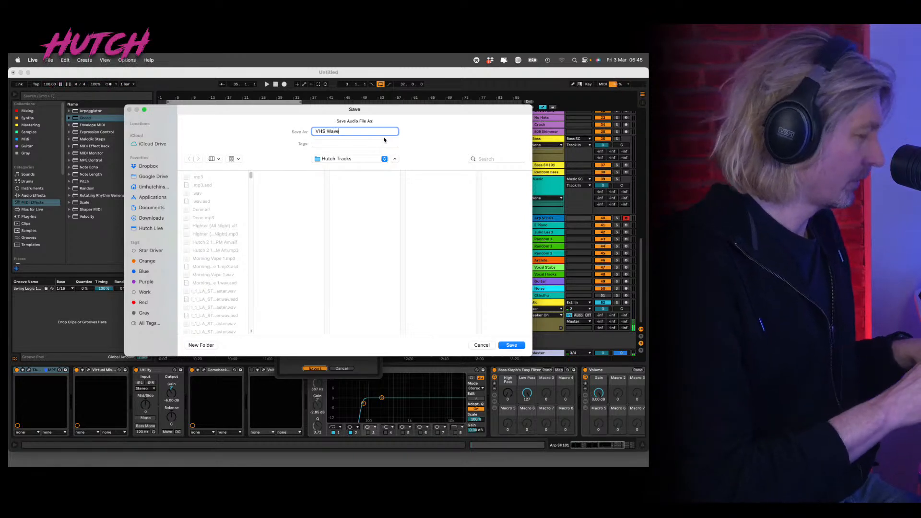
left_click(510, 346)
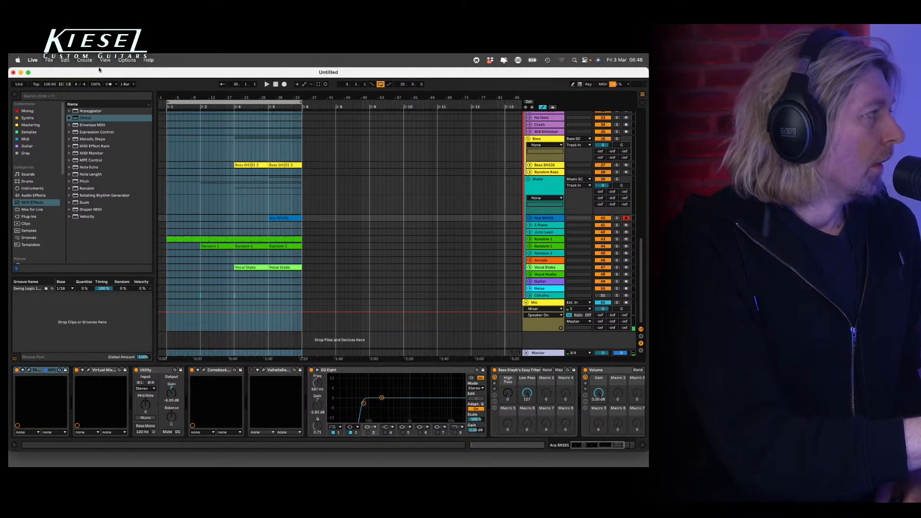
left_click(49, 60)
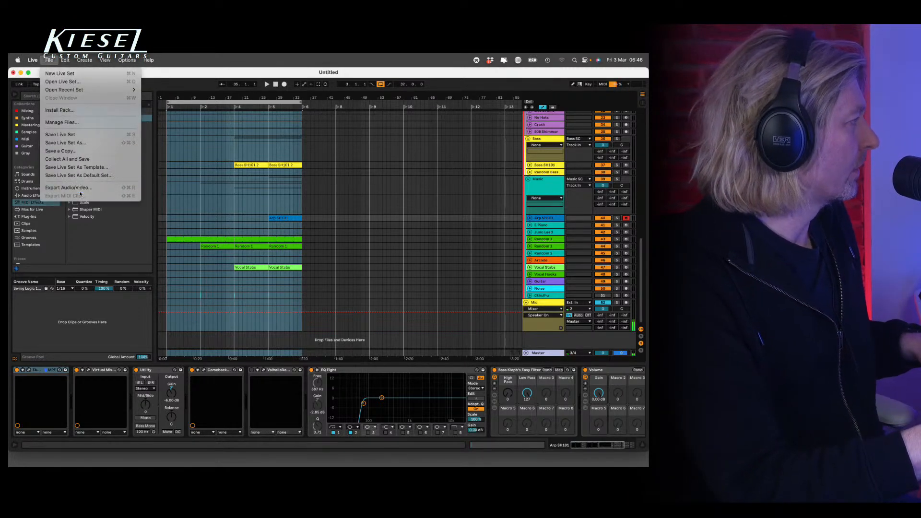
left_click(70, 188)
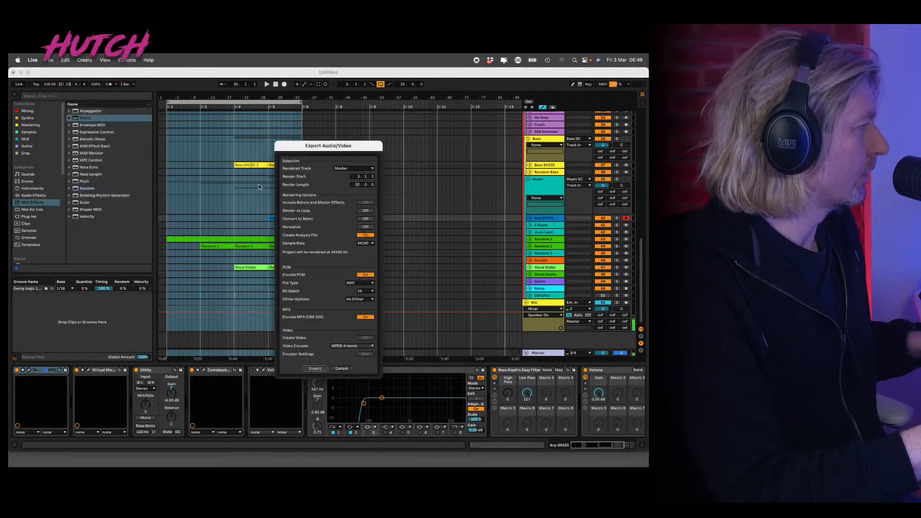
left_click(315, 368)
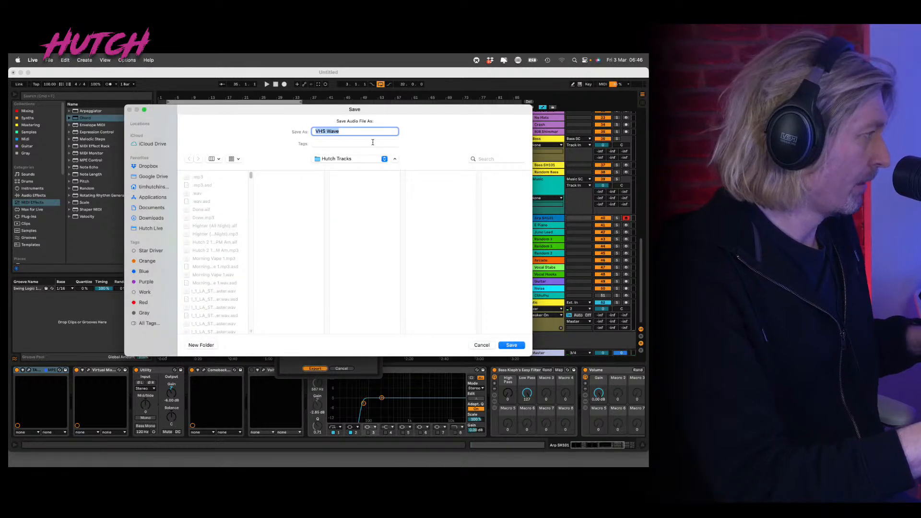
left_click(482, 345)
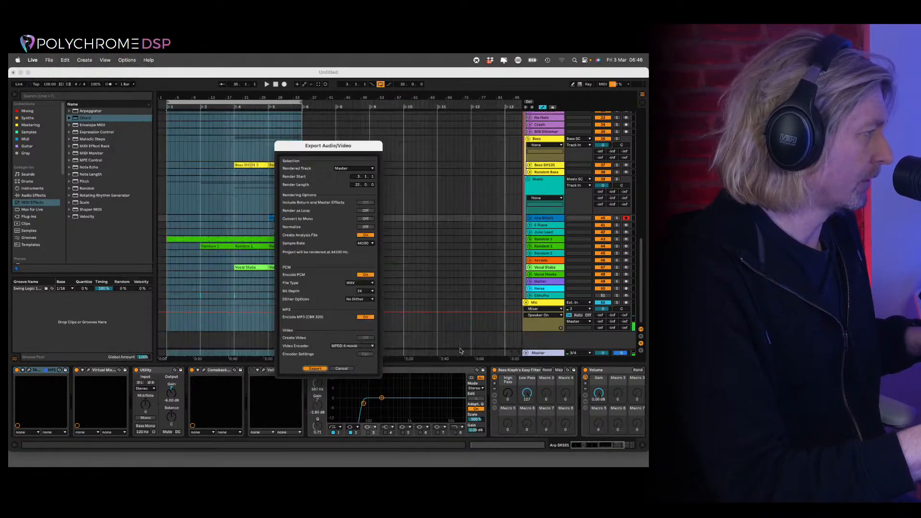
left_click(347, 369)
Save the Live Set as VHS Wave in the 2.Splurge folder and delete the temporary project files.
left_click(49, 60)
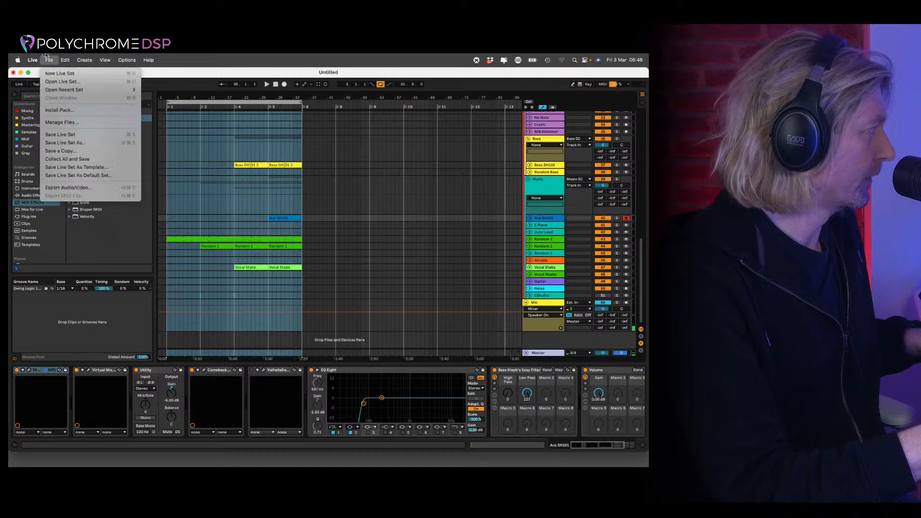
left_click(86, 142)
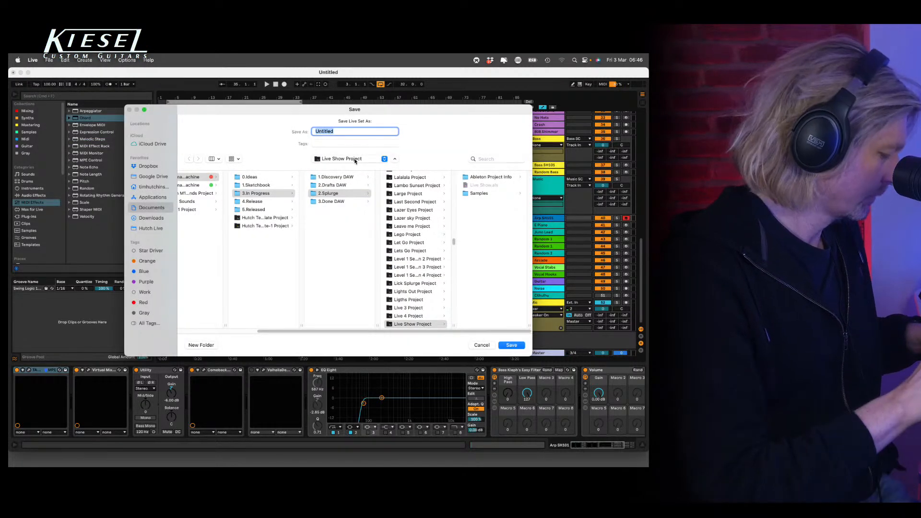
type("VH")
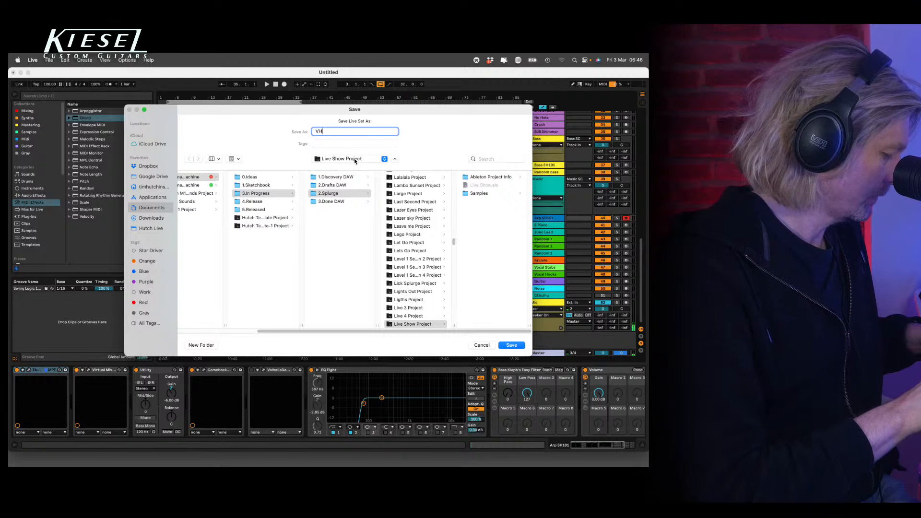
type("S Wave")
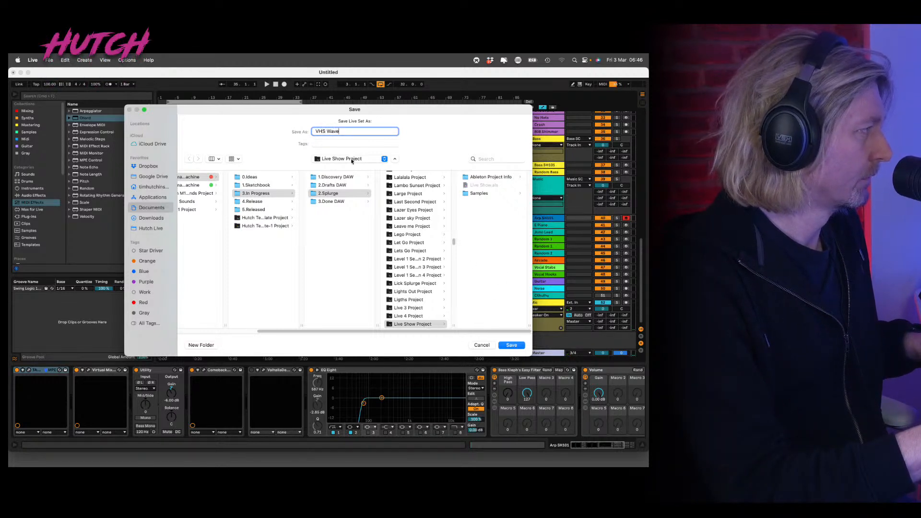
left_click(352, 160)
left_click(422, 283)
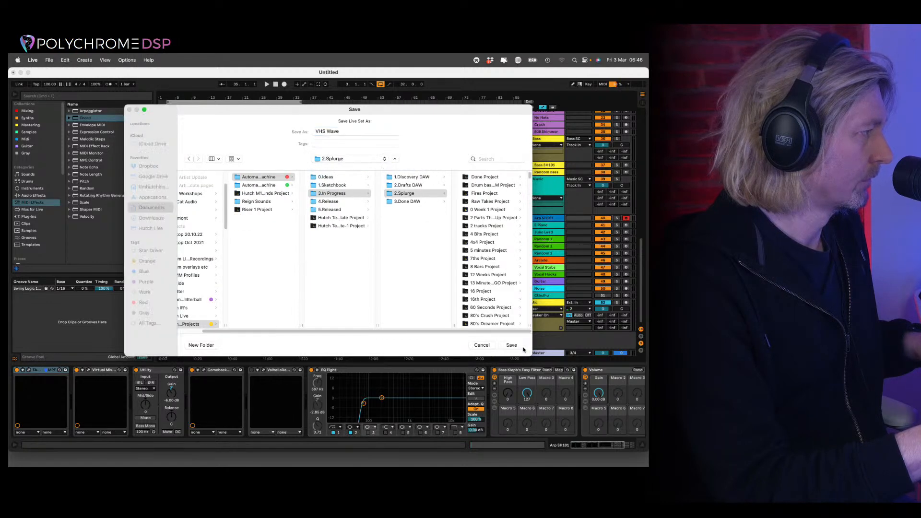
left_click(523, 348)
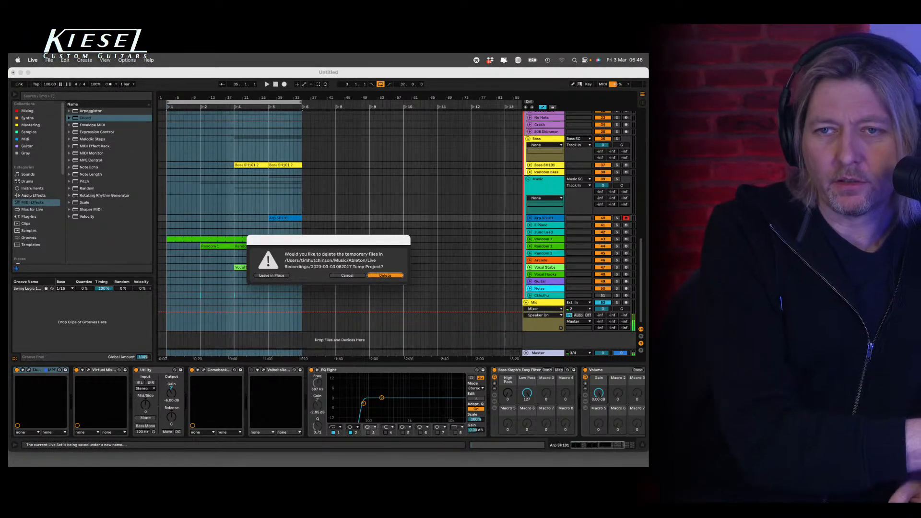
key("Return")
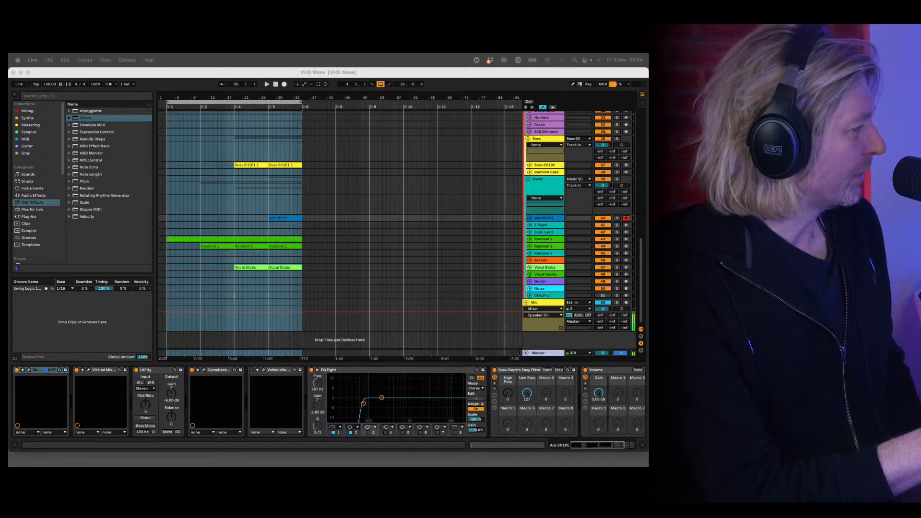
Switch to Trello, examine the Werewolf card in the Ideas list and look over the AMM Mastery board's lists.
mouse_move(130, 458)
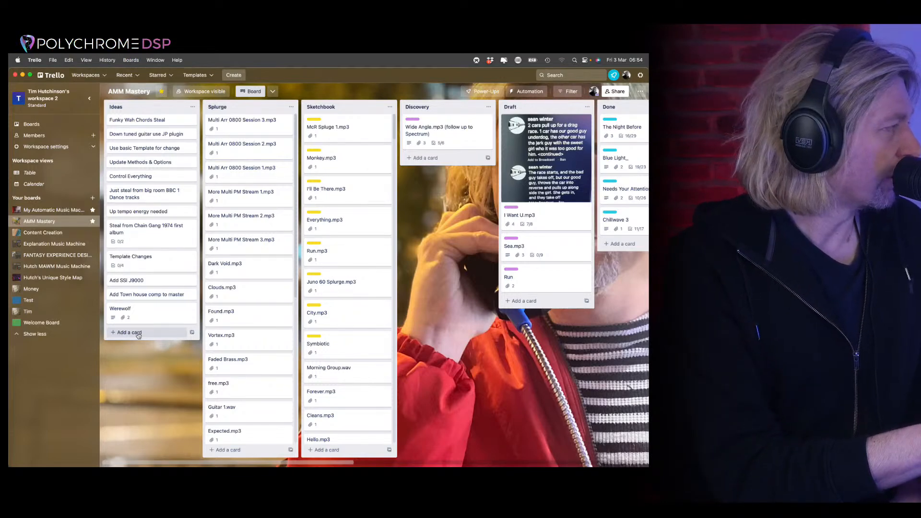
left_click(136, 314)
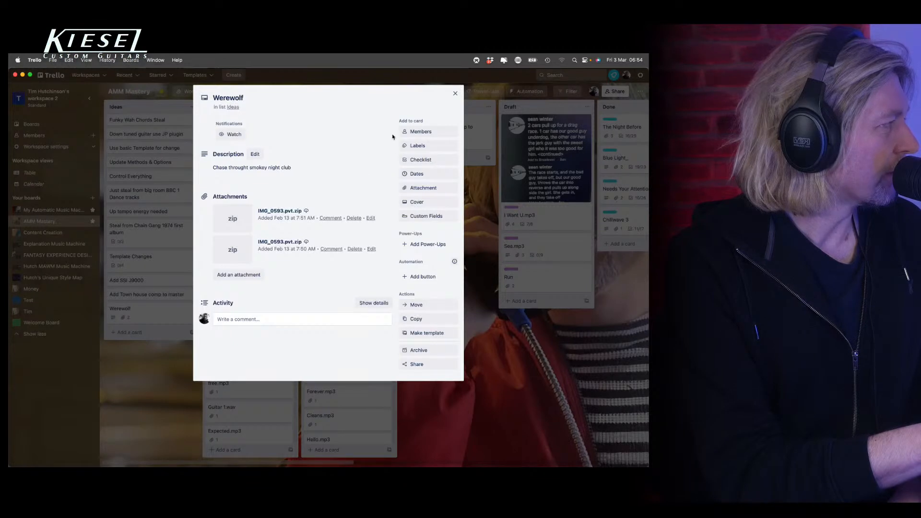
left_click(454, 95)
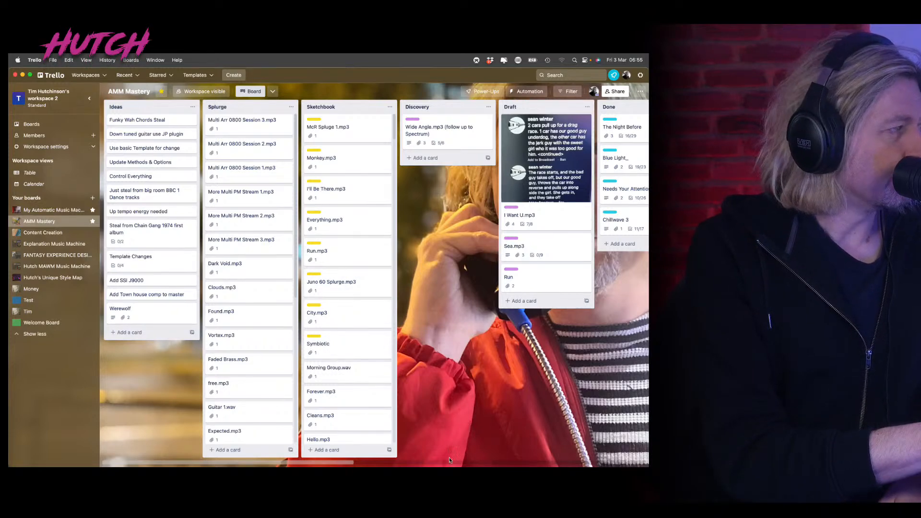
scroll(355, 463, "right", 3)
scroll(355, 464, "left", 3)
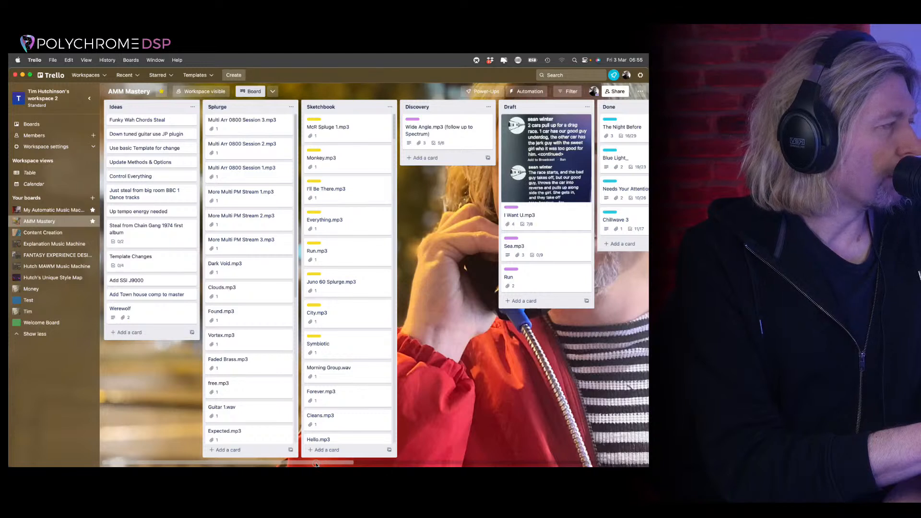